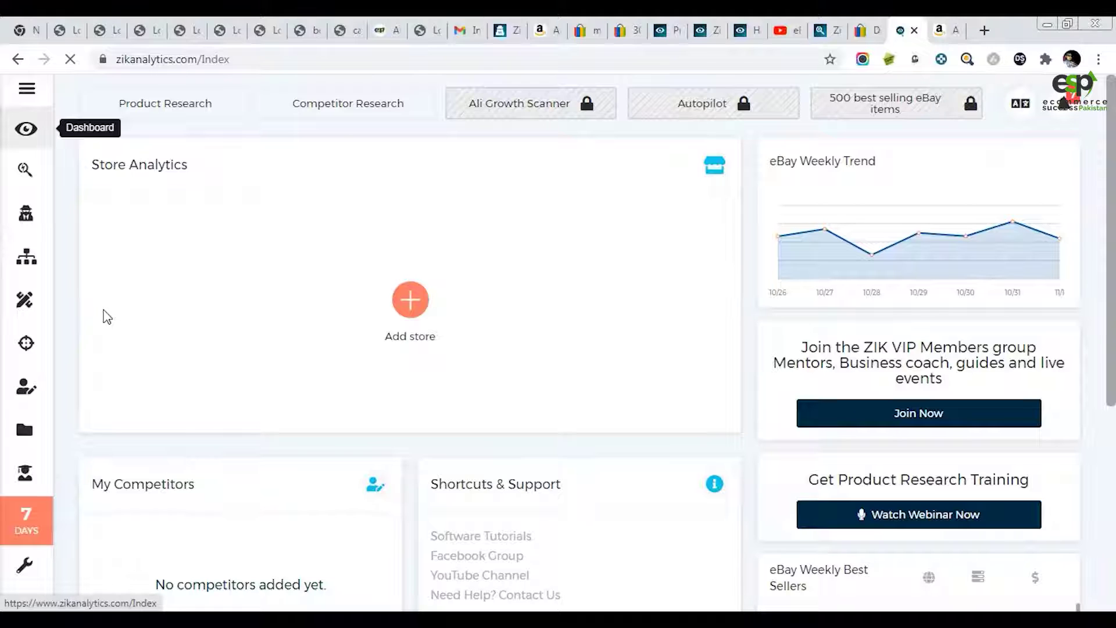
# - Search eBay product research for "Dog training Collar" and dismiss the recent searches list
pyautogui.click(498, 137)
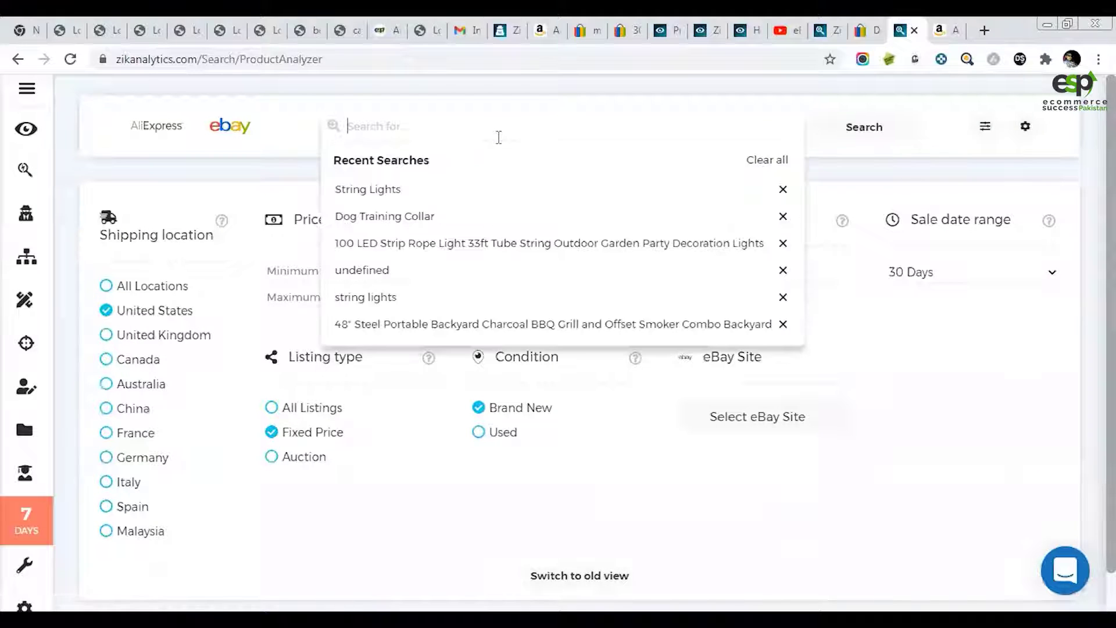
pyautogui.write('D')
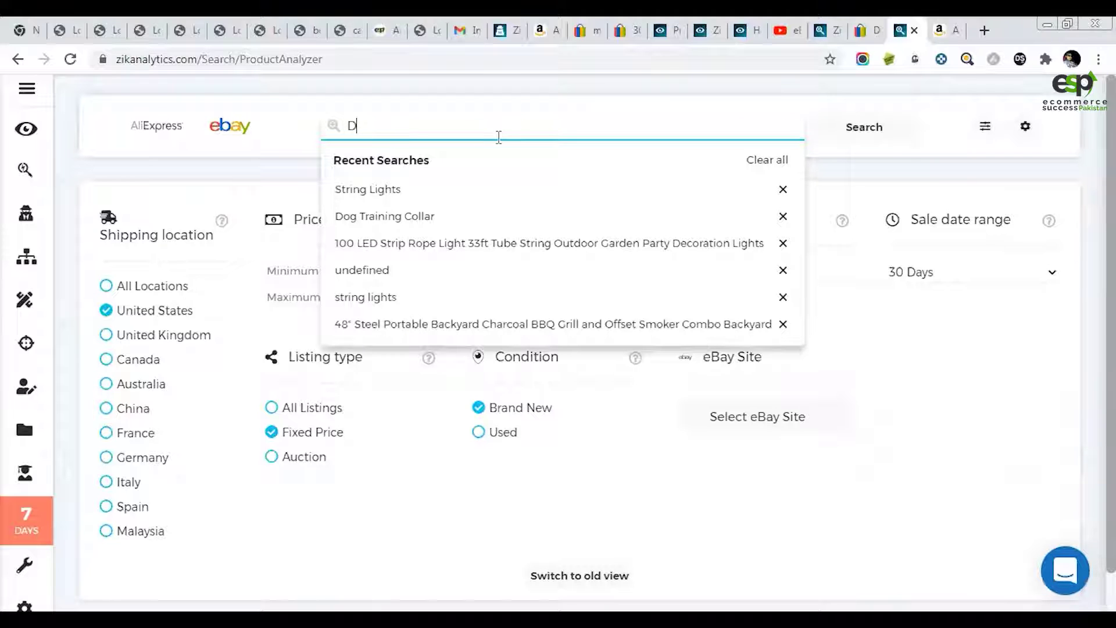
pyautogui.write('og training Collar')
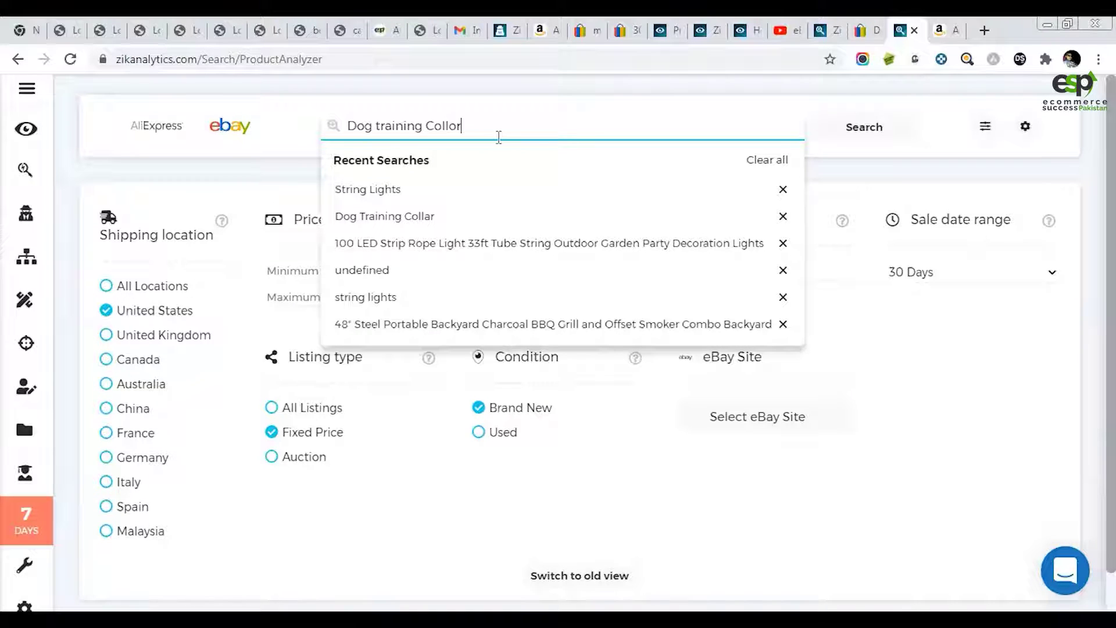
pyautogui.press('Return')
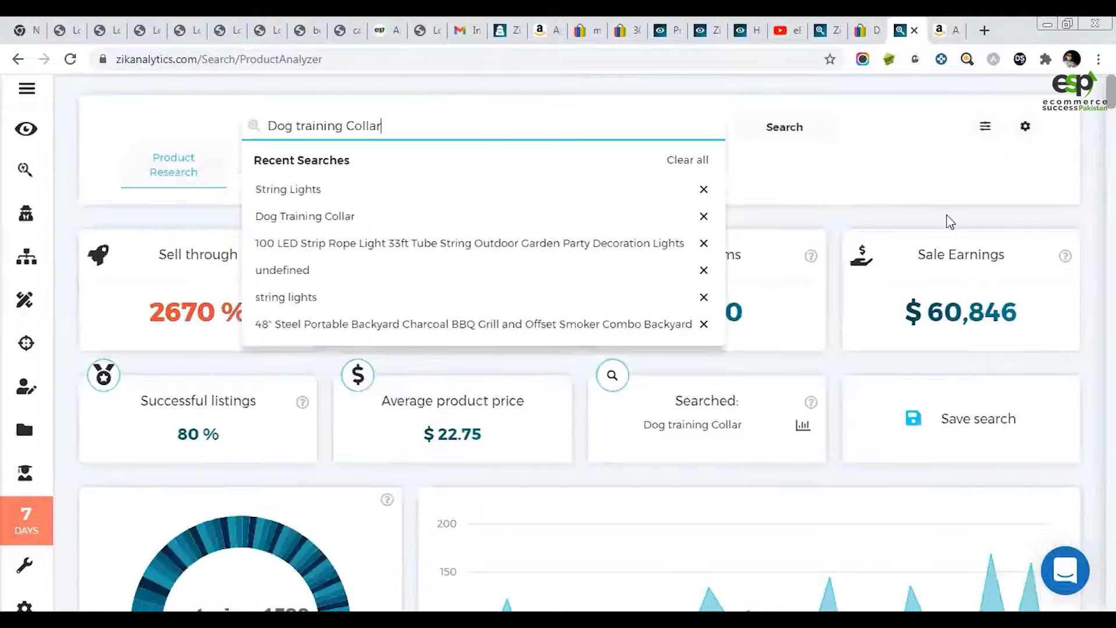
pyautogui.click(941, 237)
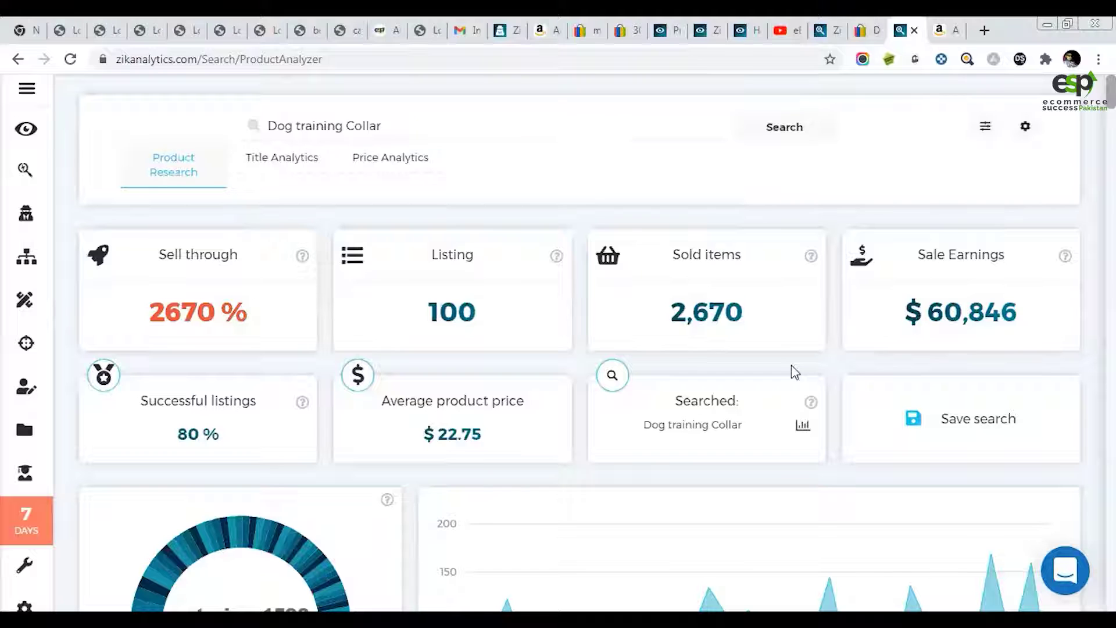
# - Review the search's summary metrics and daily sales chart, highlighting the successful listings percentage
pyautogui.scroll(-7, 545, 341)
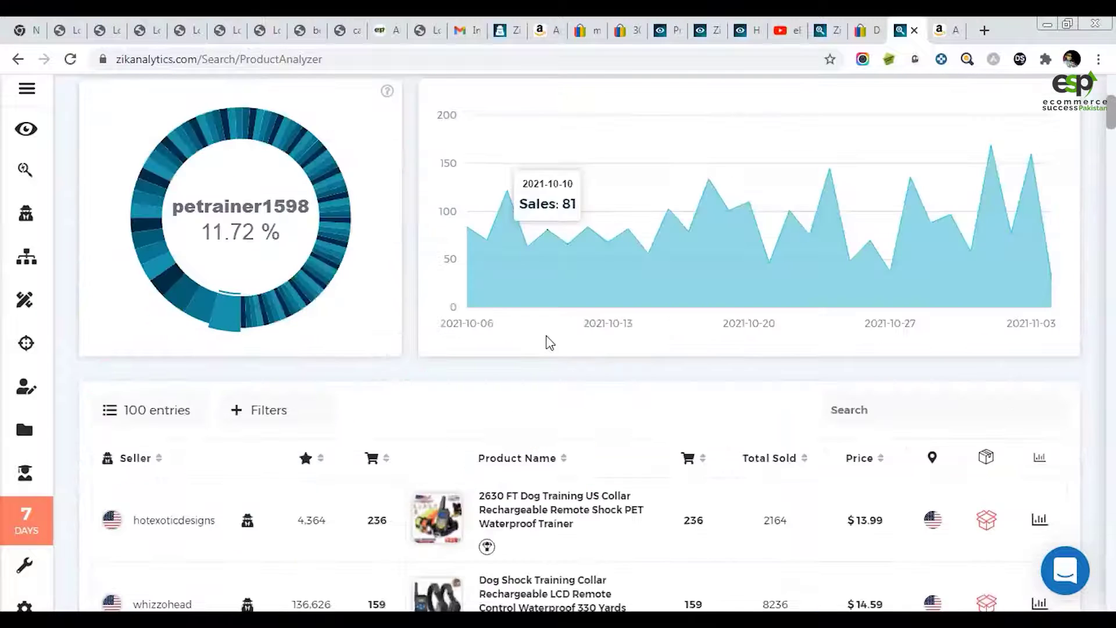
pyautogui.scroll(1, 545, 346)
pyautogui.scroll(6, 548, 345)
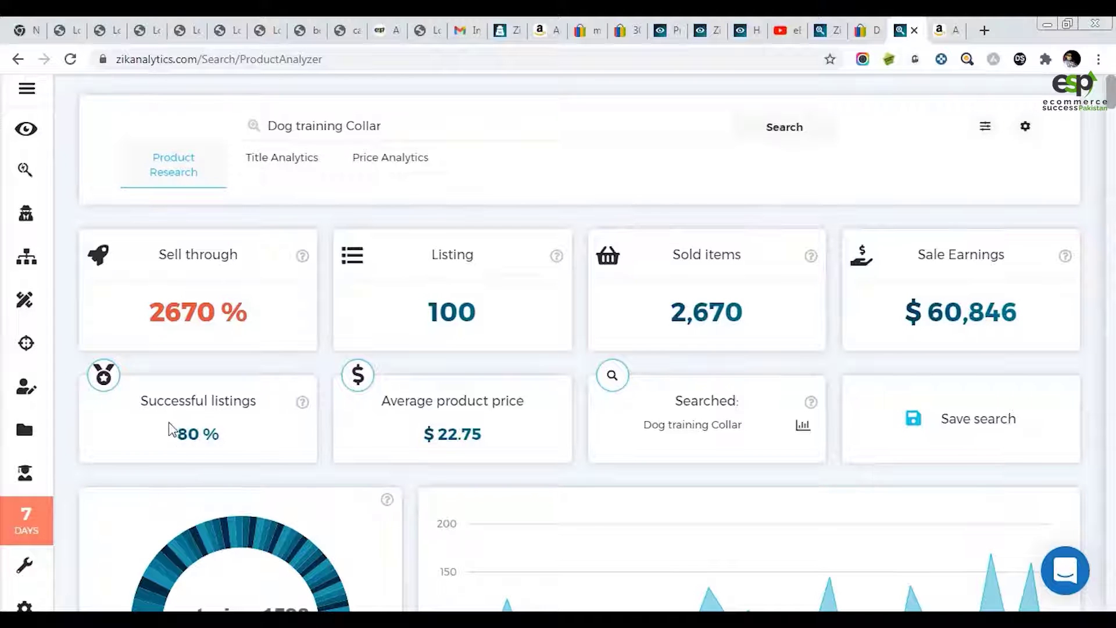
pyautogui.moveTo(174, 440); pyautogui.dragTo(249, 443)
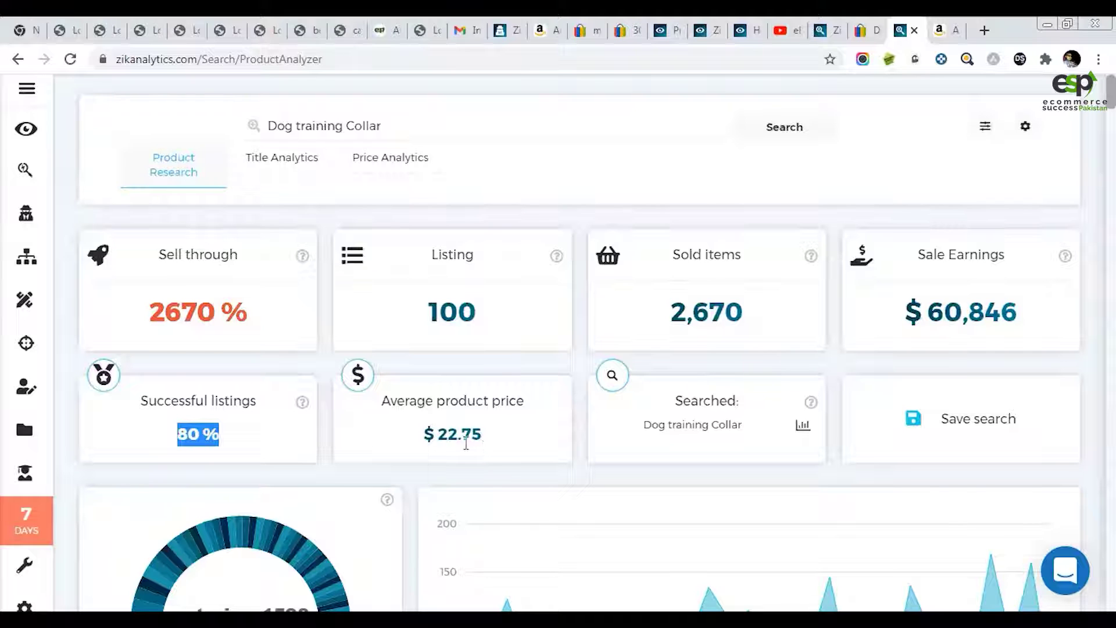
# - Examine the results table, comparing the sellers, product names, sold quantities and prices of the dog training collar listings
pyautogui.scroll(-7, 398, 414)
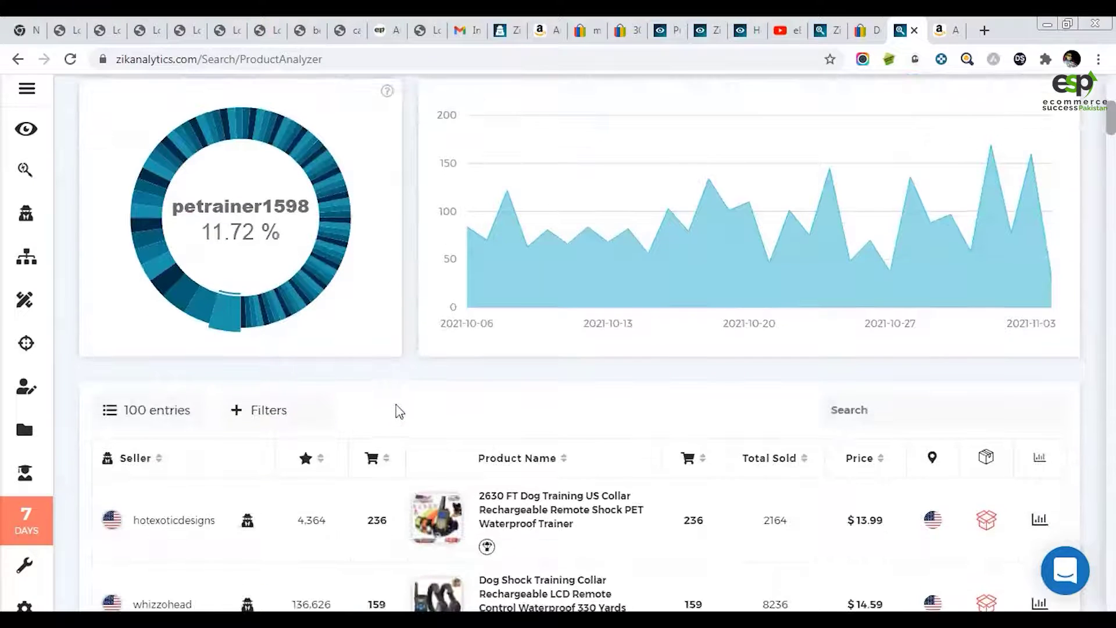
pyautogui.scroll(-6, 407, 395)
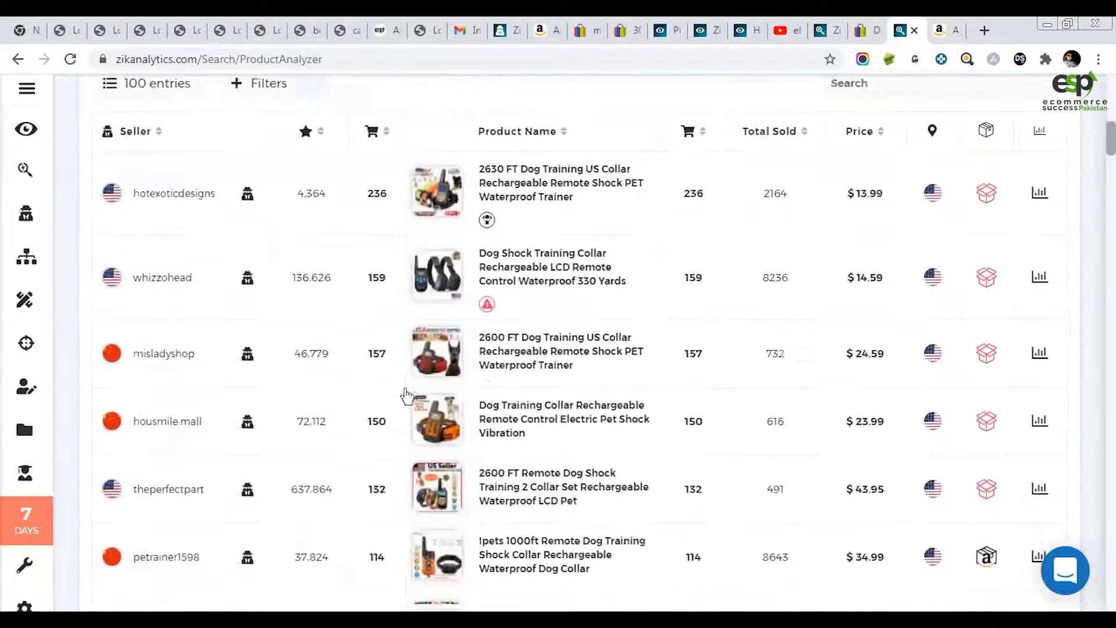
pyautogui.scroll(3, 407, 395)
pyautogui.scroll(-1, 407, 394)
pyautogui.scroll(1, 406, 391)
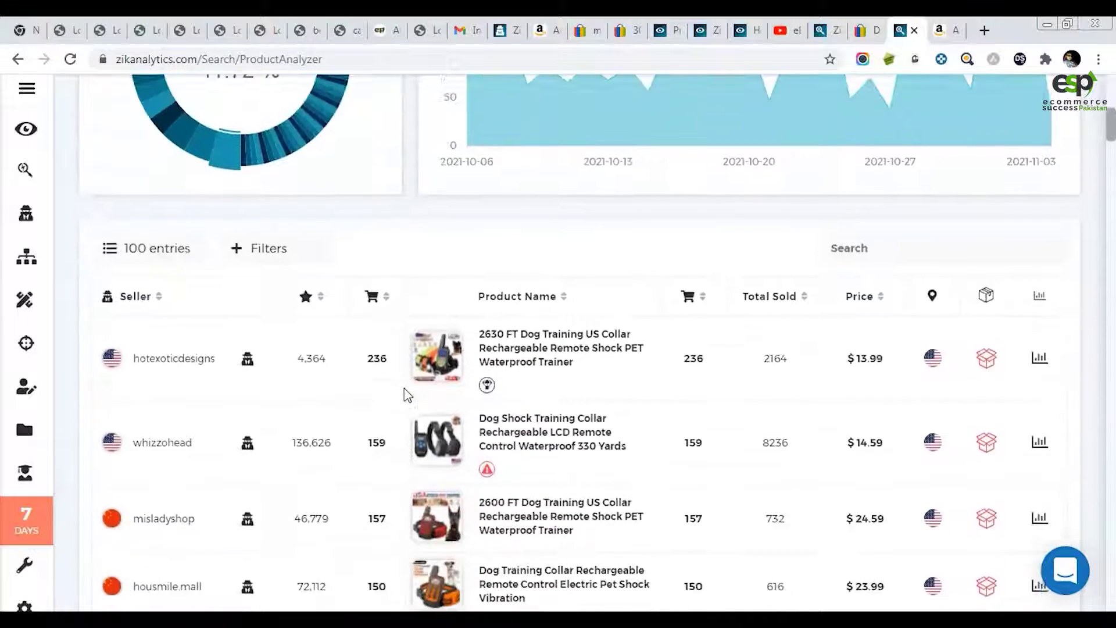
pyautogui.scroll(-3, 406, 391)
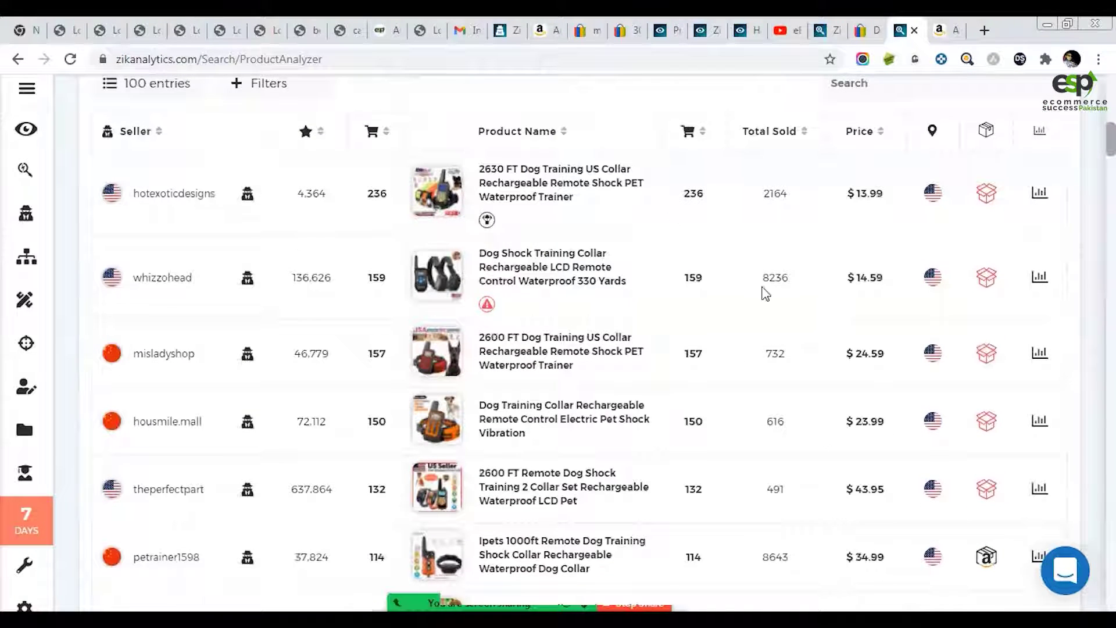
pyautogui.scroll(2, 685, 360)
pyautogui.scroll(-2, 677, 370)
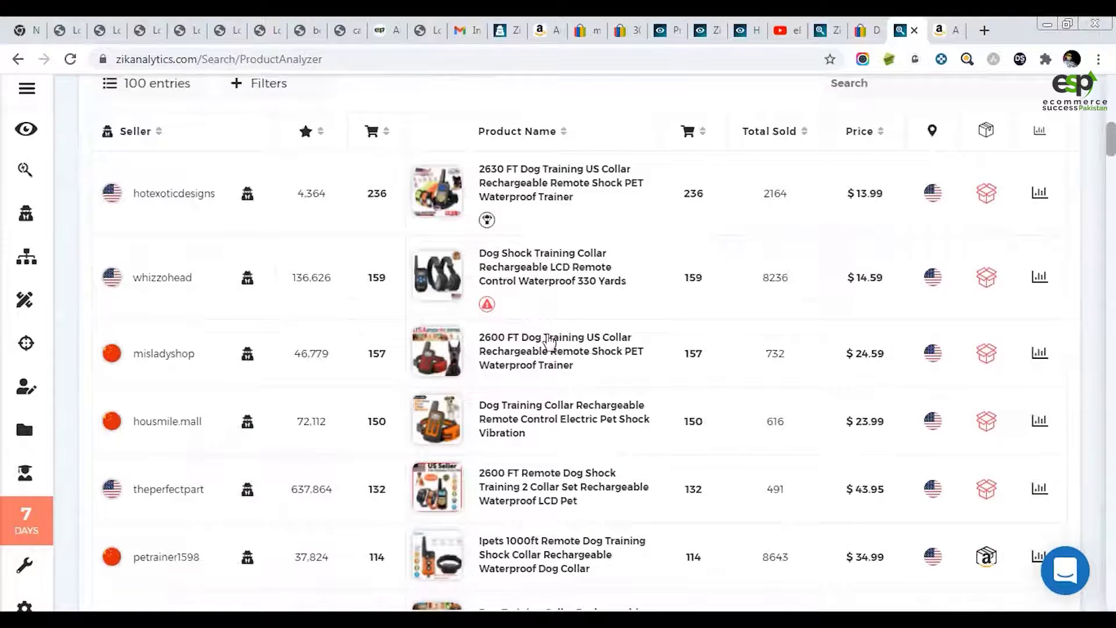
pyautogui.scroll(-3, 552, 348)
pyautogui.scroll(-1, 556, 369)
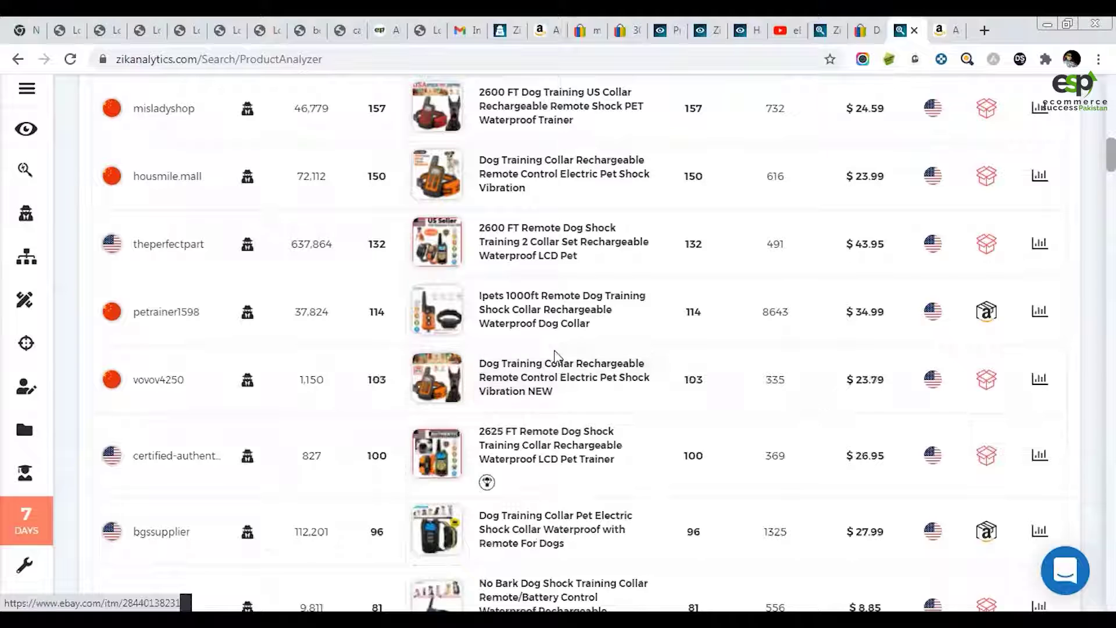
pyautogui.scroll(5, 557, 356)
pyautogui.scroll(-3, 506, 325)
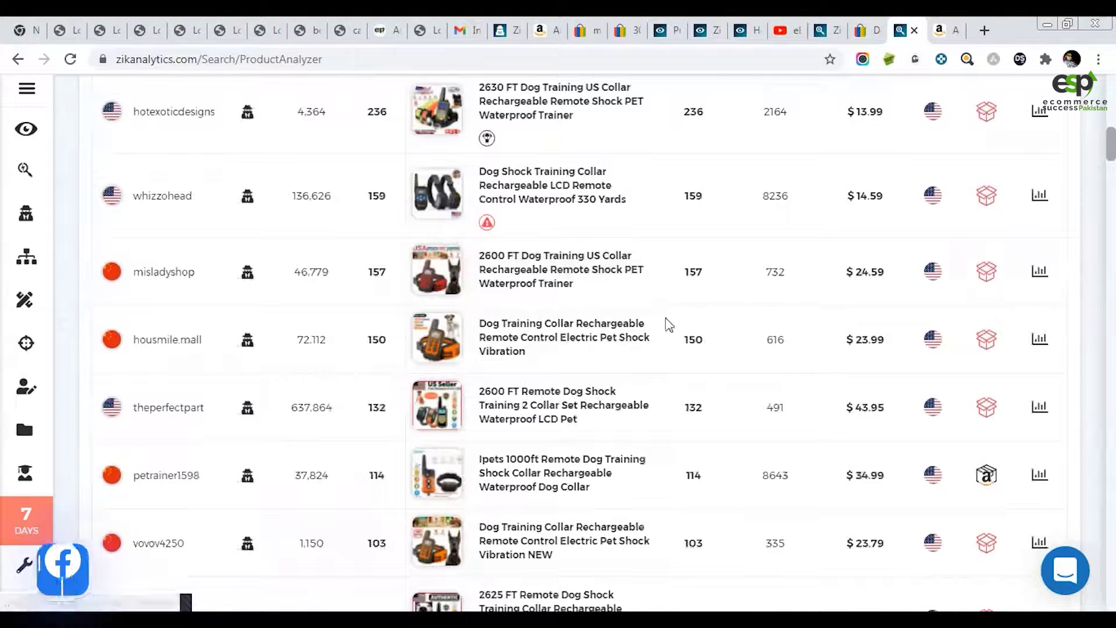
# - Open the eBay listing "Dog Training Collar Rechargeable Remote Control Electric Pet Shock Vibration" in a new tab and review its details
pyautogui.middleClick(541, 338)
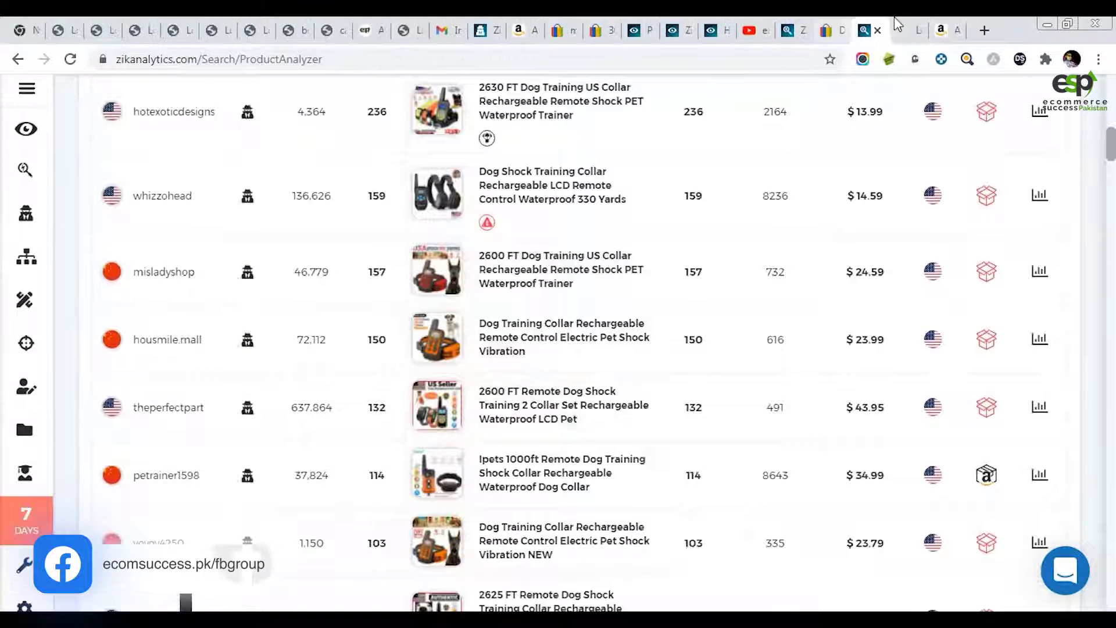
pyautogui.click(910, 25)
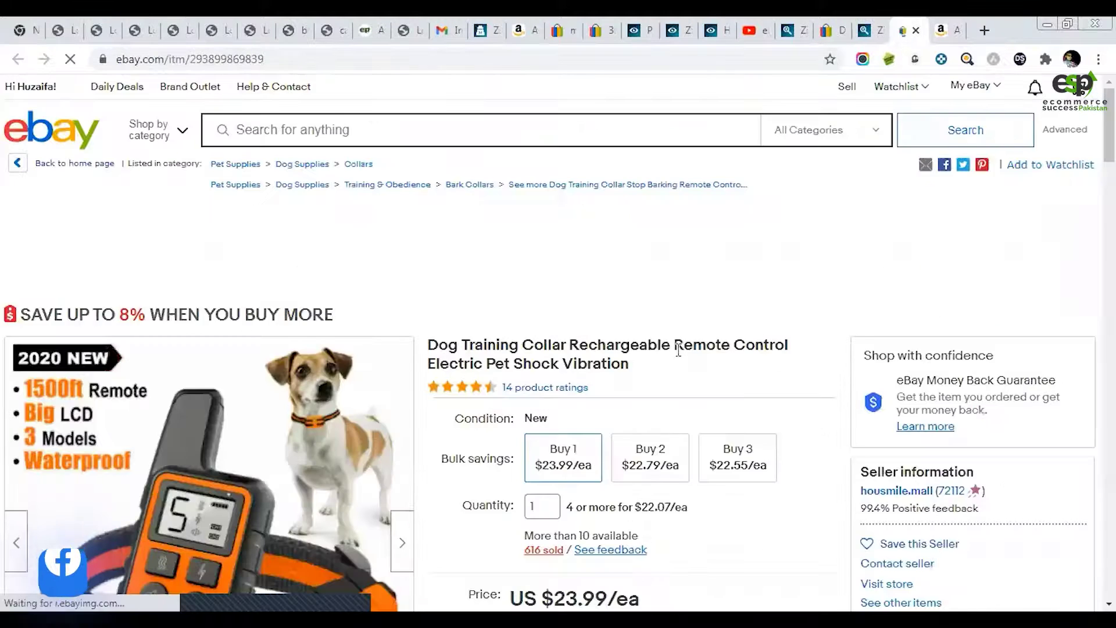
pyautogui.scroll(-2, 497, 404)
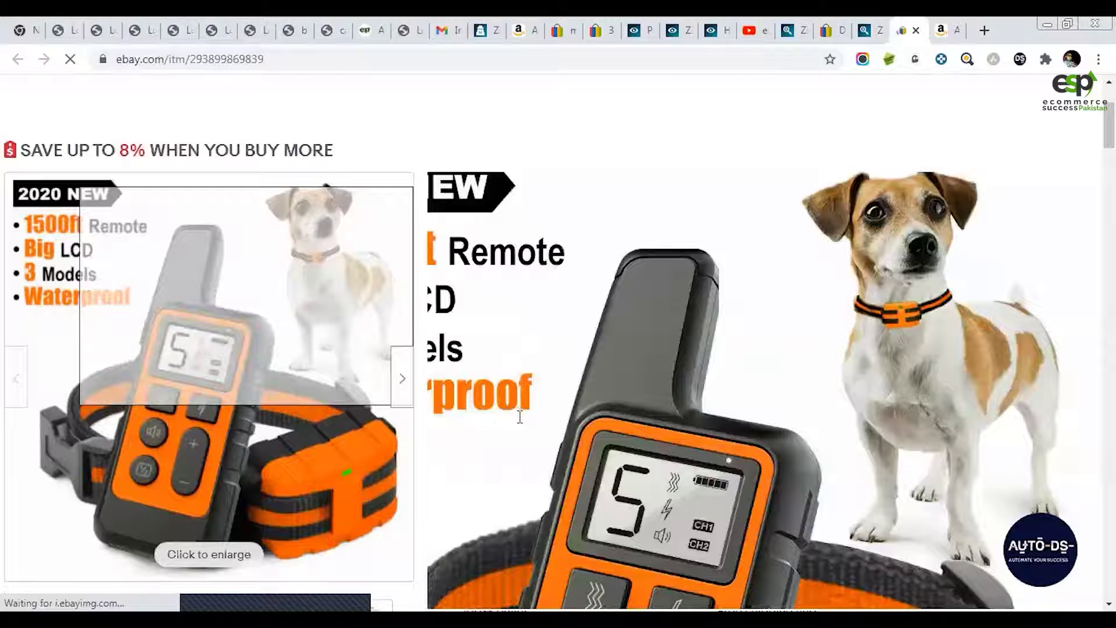
pyautogui.scroll(-2, 520, 416)
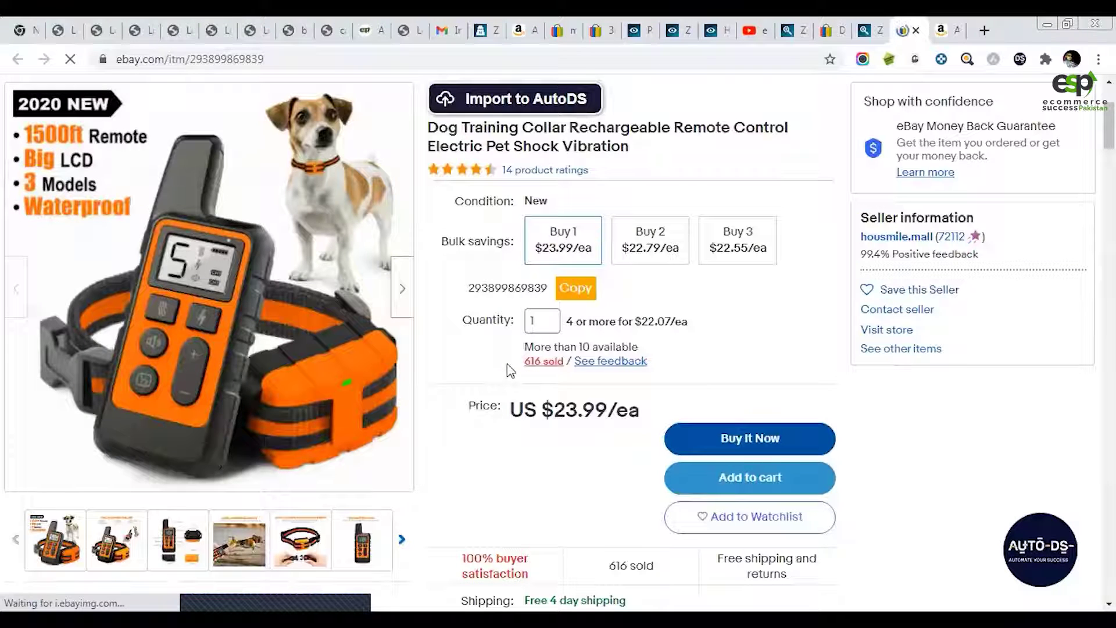
pyautogui.scroll(2, 943, 142)
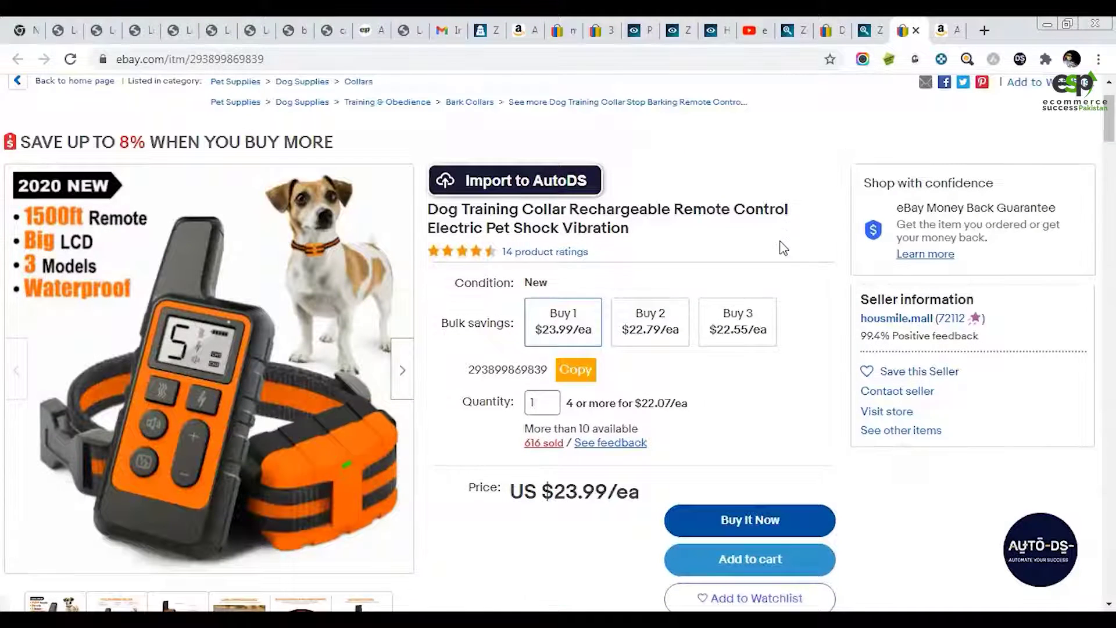
pyautogui.scroll(2, 781, 256)
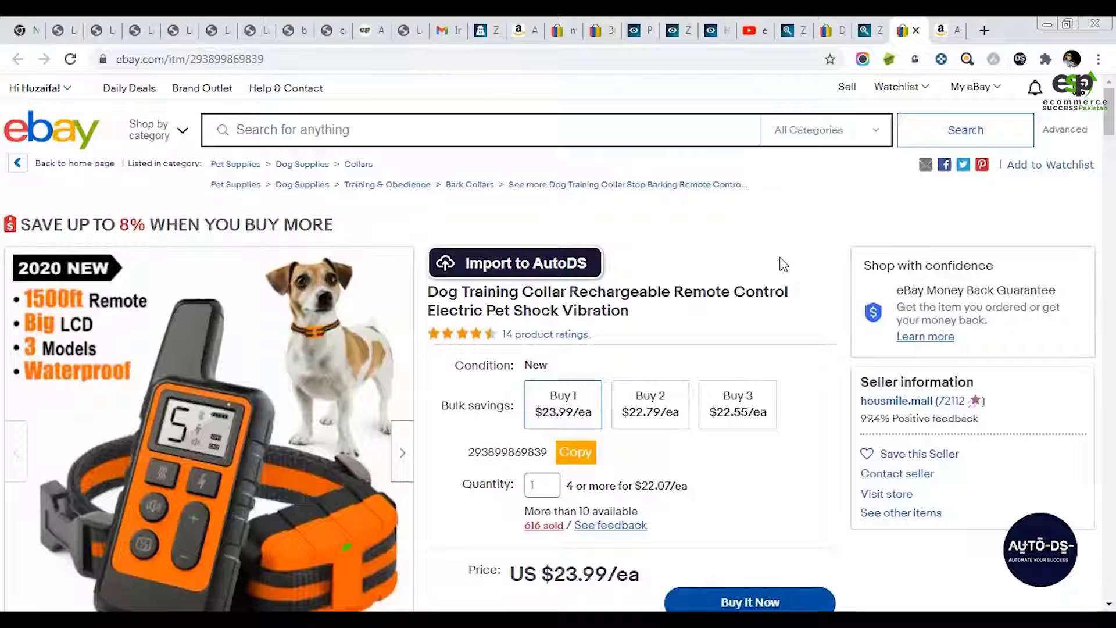
# - Switch to the Amazon dog collar results and open the "Dog Training Collar with 2600Ft Remote" product
pyautogui.click(944, 32)
pyautogui.scroll(5, 814, 325)
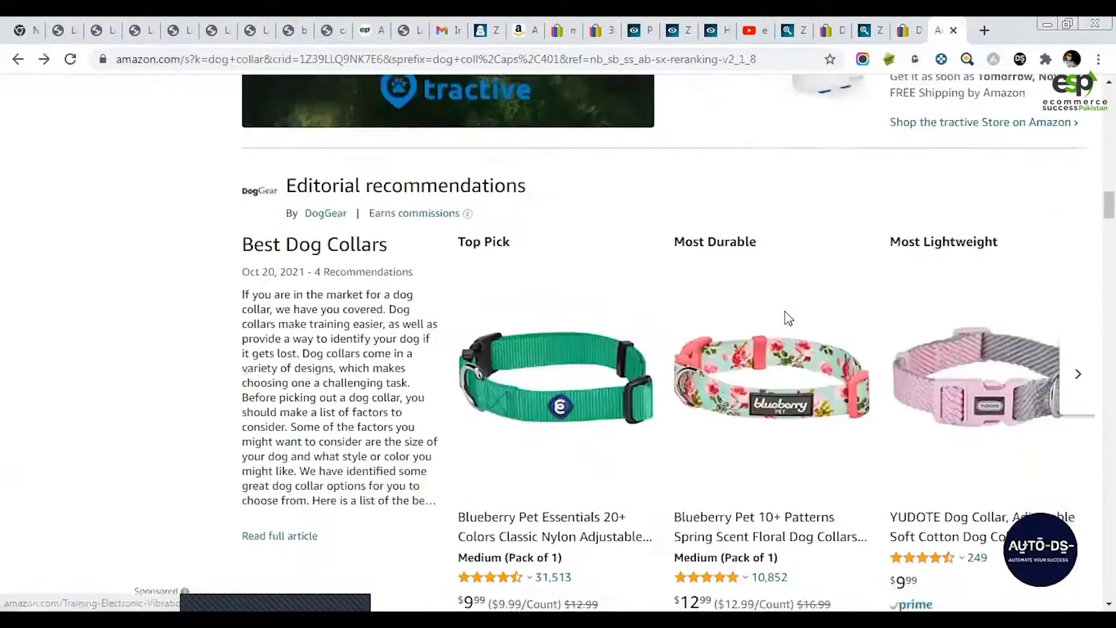
pyautogui.scroll(15, 785, 312)
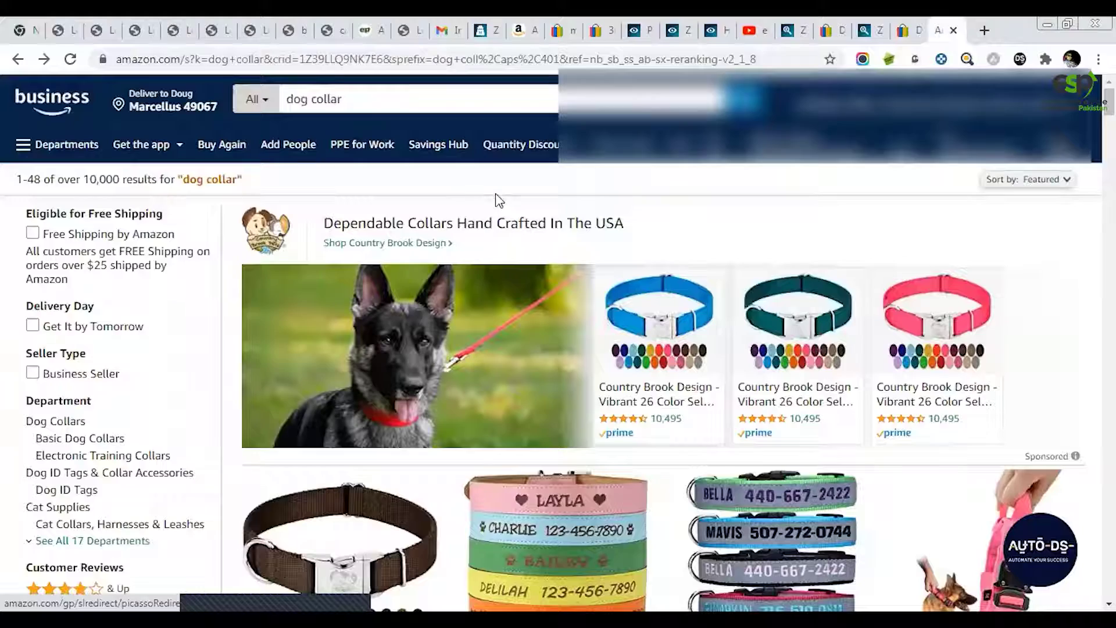
pyautogui.scroll(-15, 523, 203)
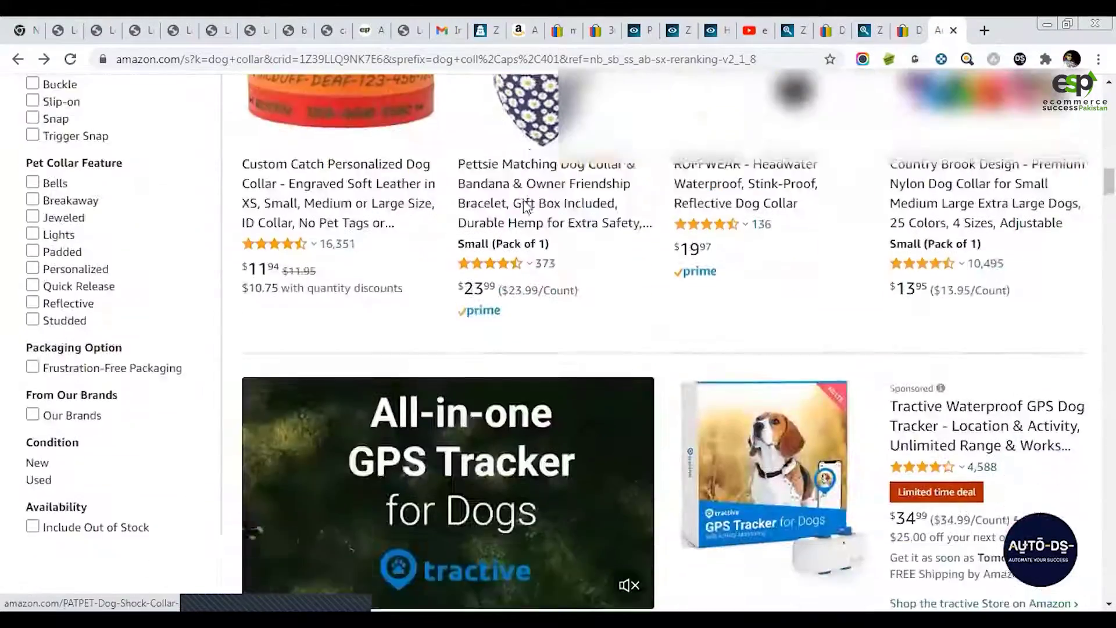
pyautogui.scroll(-10, 526, 206)
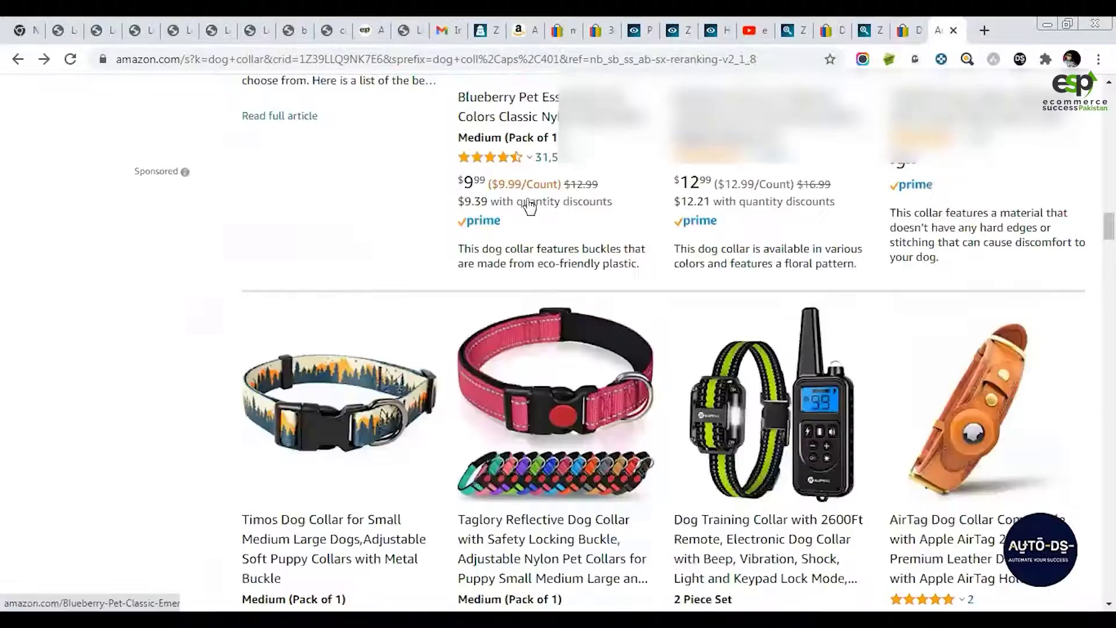
pyautogui.scroll(-2, 529, 207)
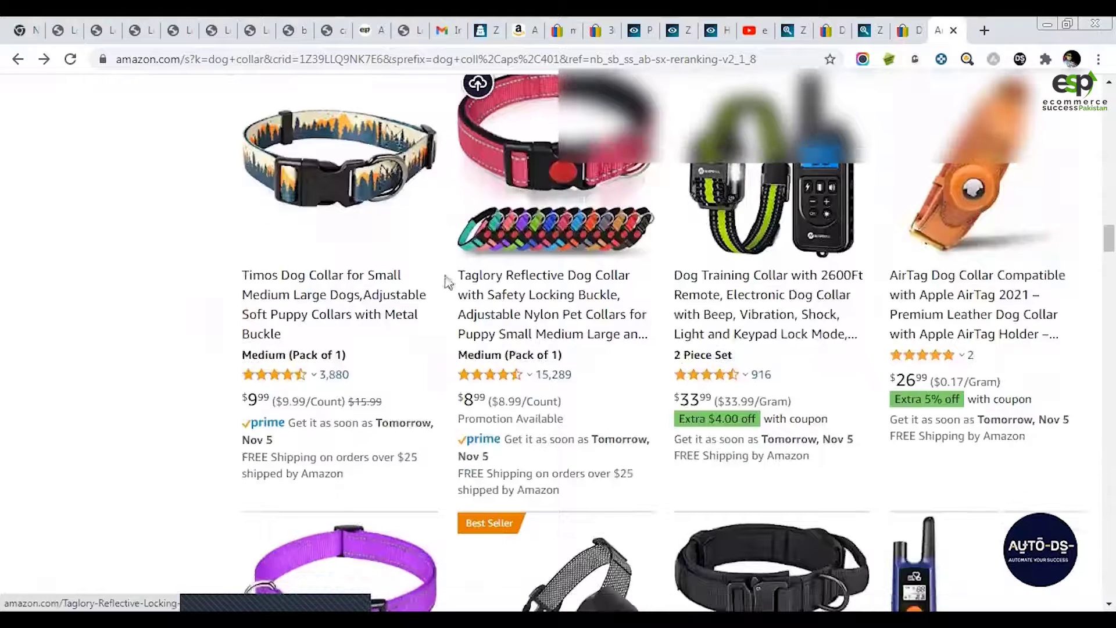
pyautogui.click(763, 295)
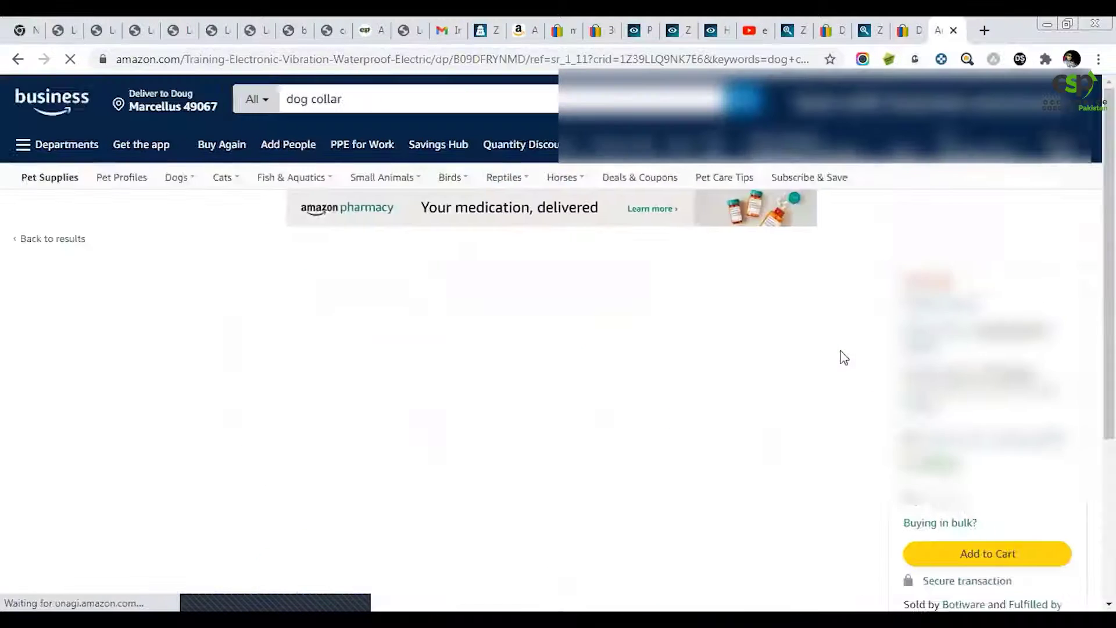
# - Compare the Amazon collar's title and price with the opened eBay dog training collar listing
pyautogui.scroll(-2, 844, 358)
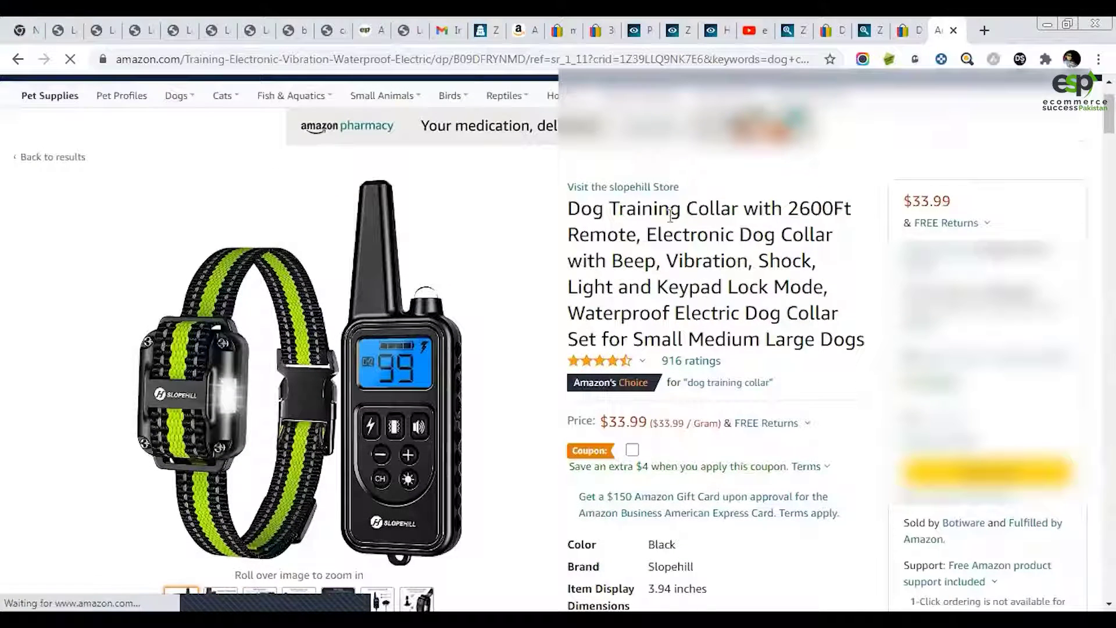
pyautogui.moveTo(594, 209); pyautogui.dragTo(768, 235)
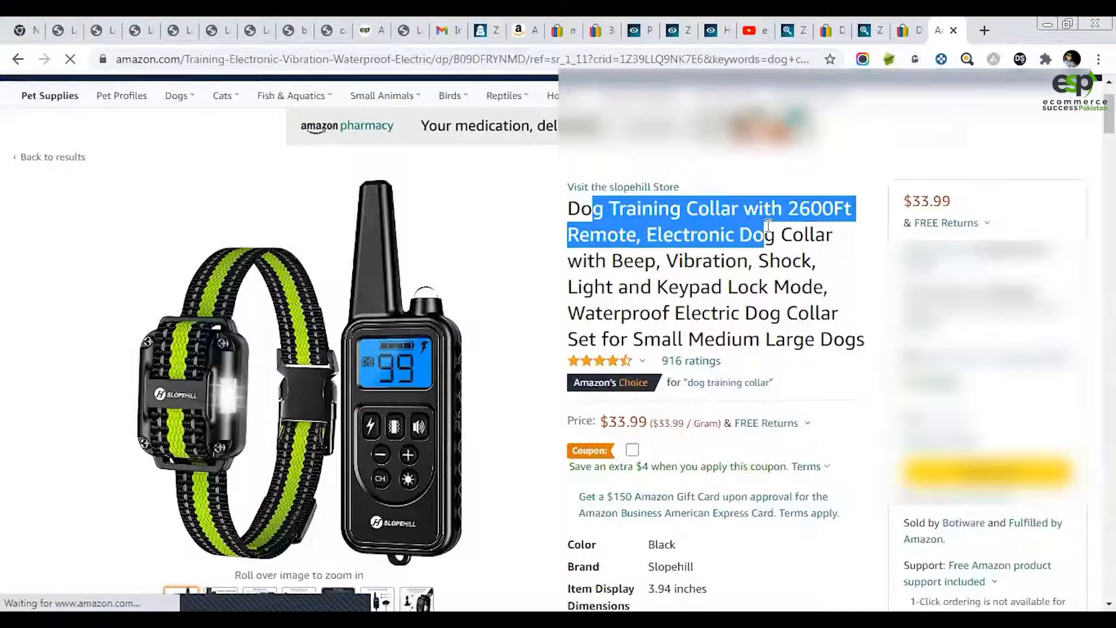
pyautogui.click(797, 228)
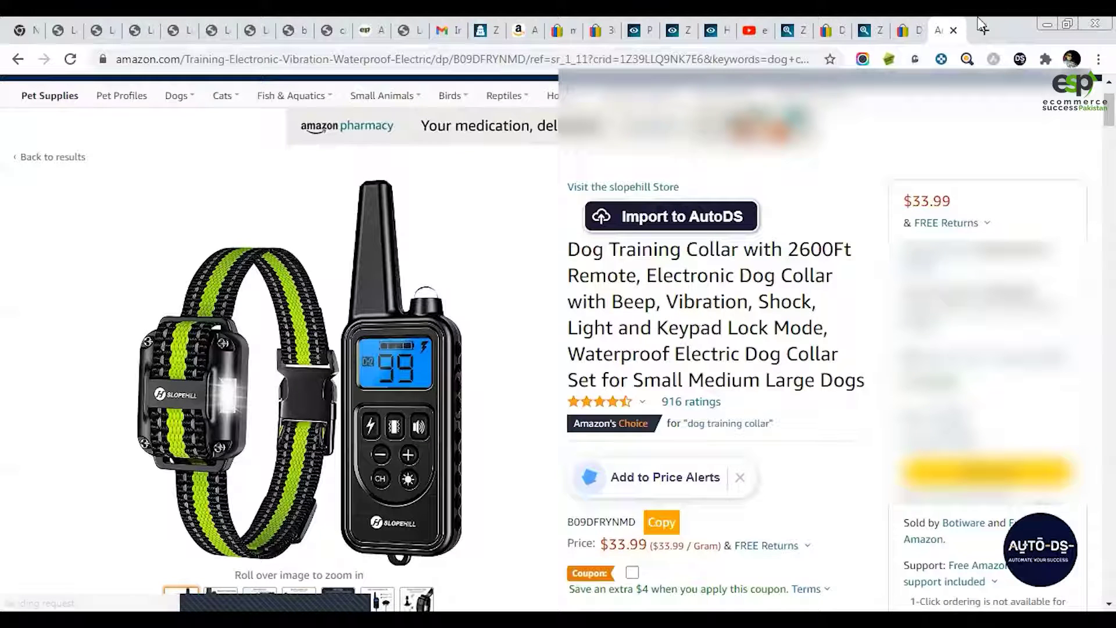
pyautogui.click(908, 29)
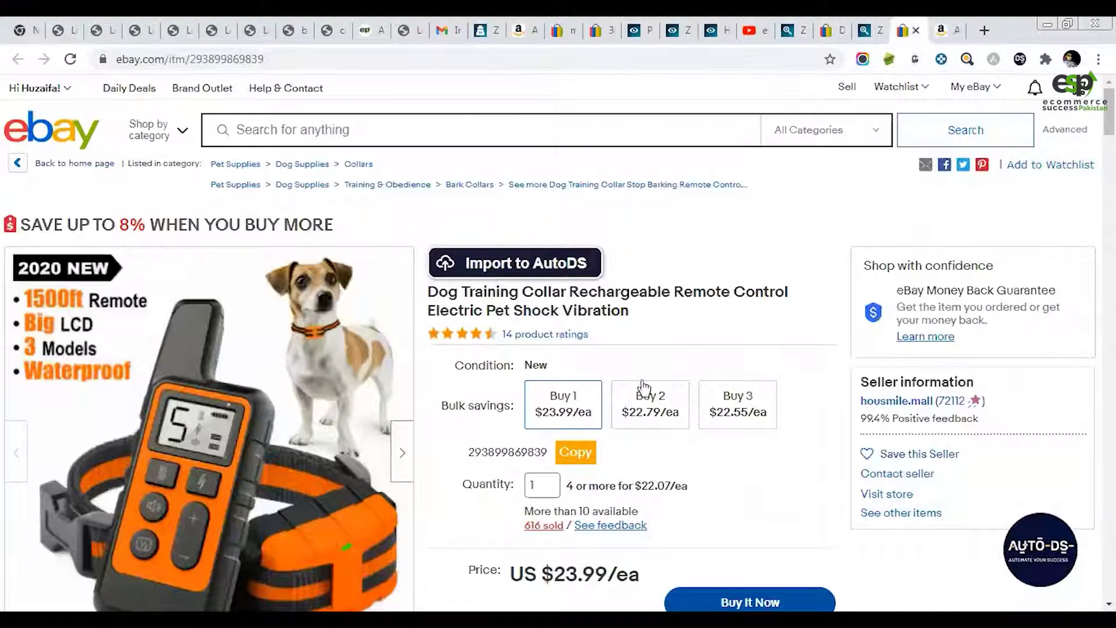
pyautogui.scroll(-3, 642, 378)
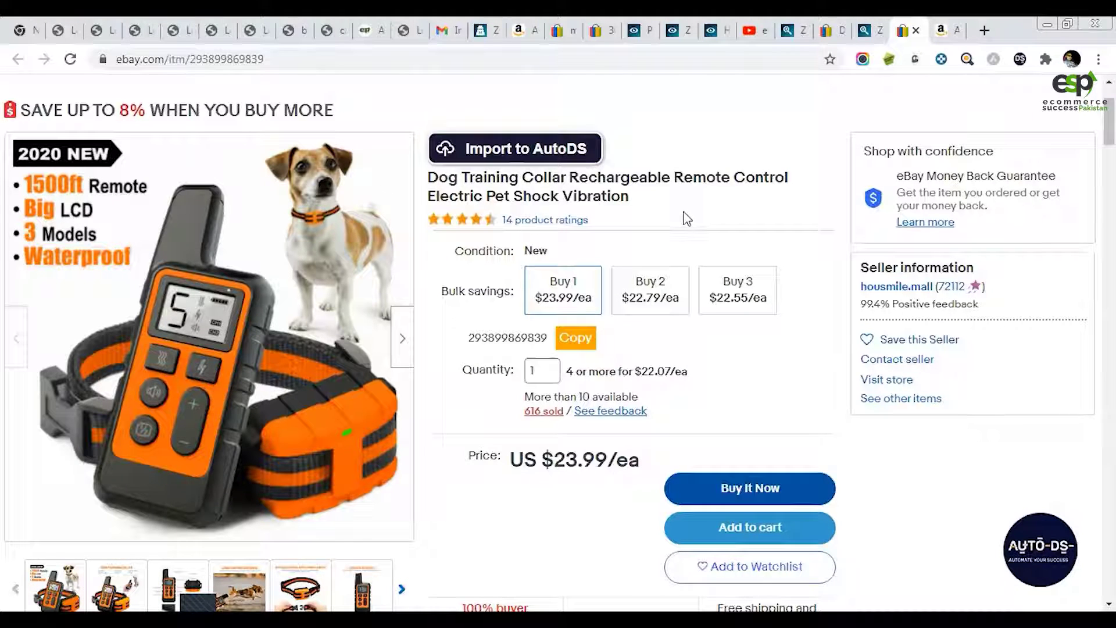
# - Return to the Zik Analytics research for Dog training Collar and show its Title Analytics
pyautogui.click(875, 29)
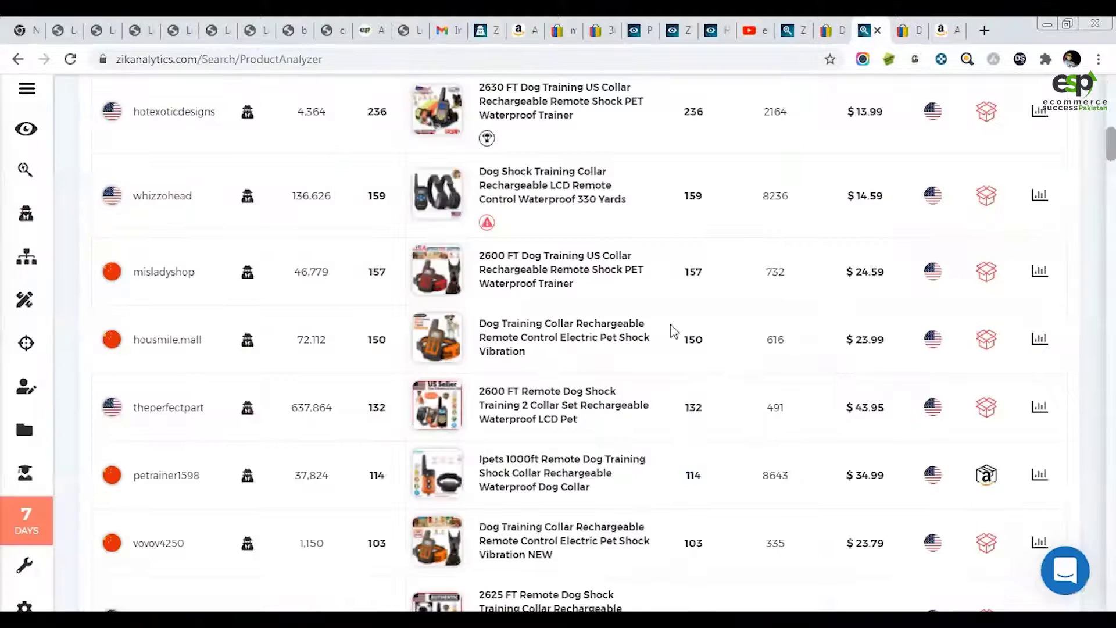
pyautogui.scroll(10, 662, 333)
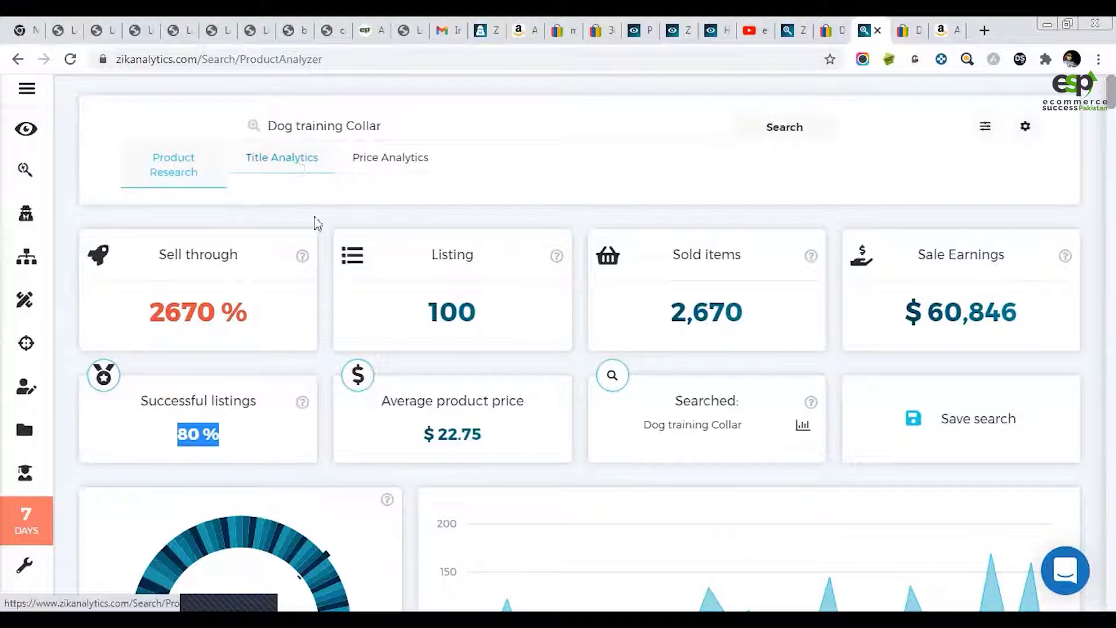
pyautogui.click(282, 170)
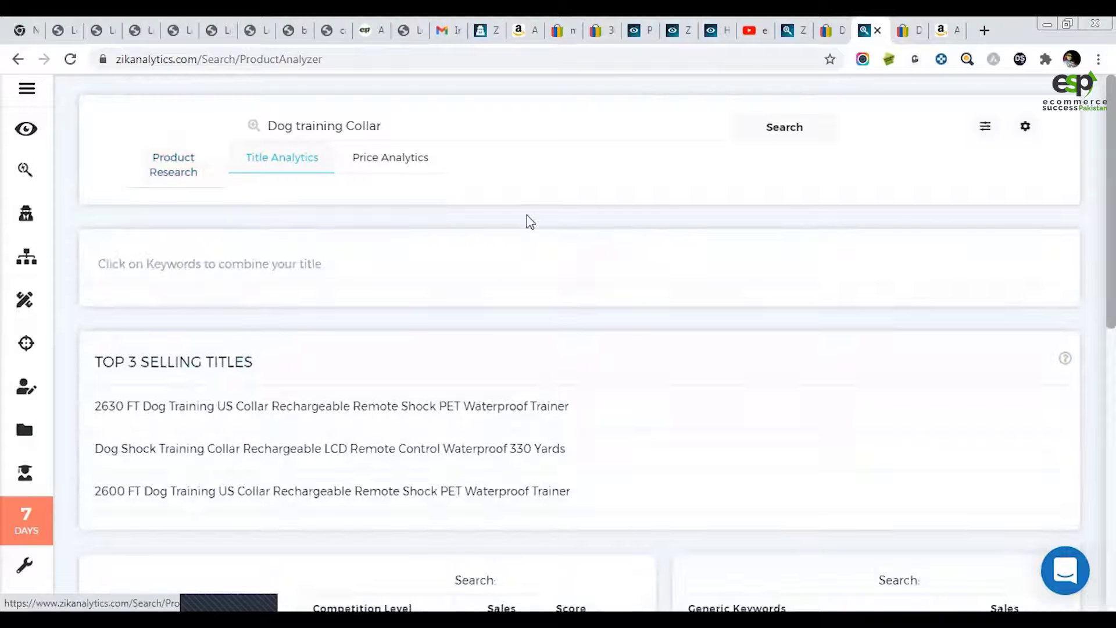
# - Review the top 3 selling titles and the long tail and generic keyword tables for Dog training Collar
pyautogui.scroll(-4, 527, 219)
pyautogui.scroll(1, 500, 212)
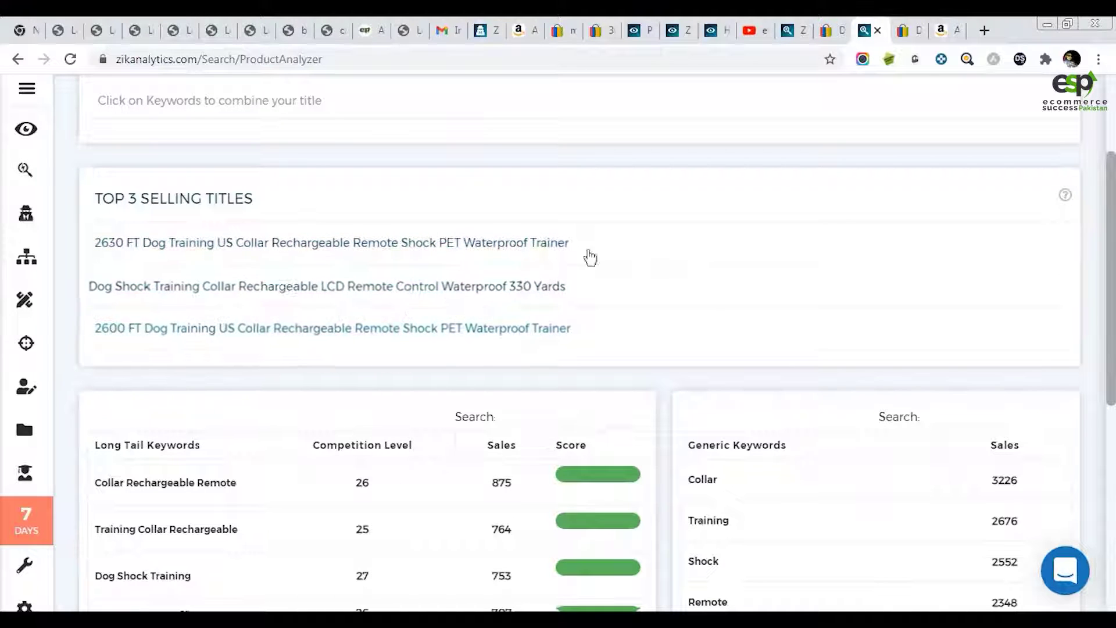
pyautogui.scroll(-1, 677, 361)
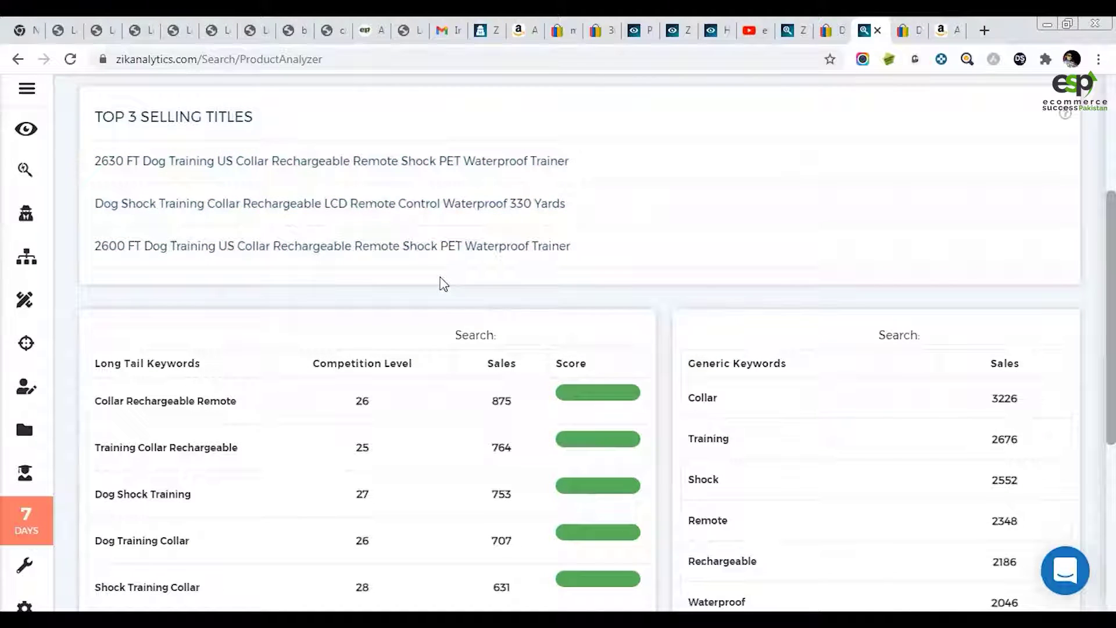
pyautogui.scroll(-2, 448, 265)
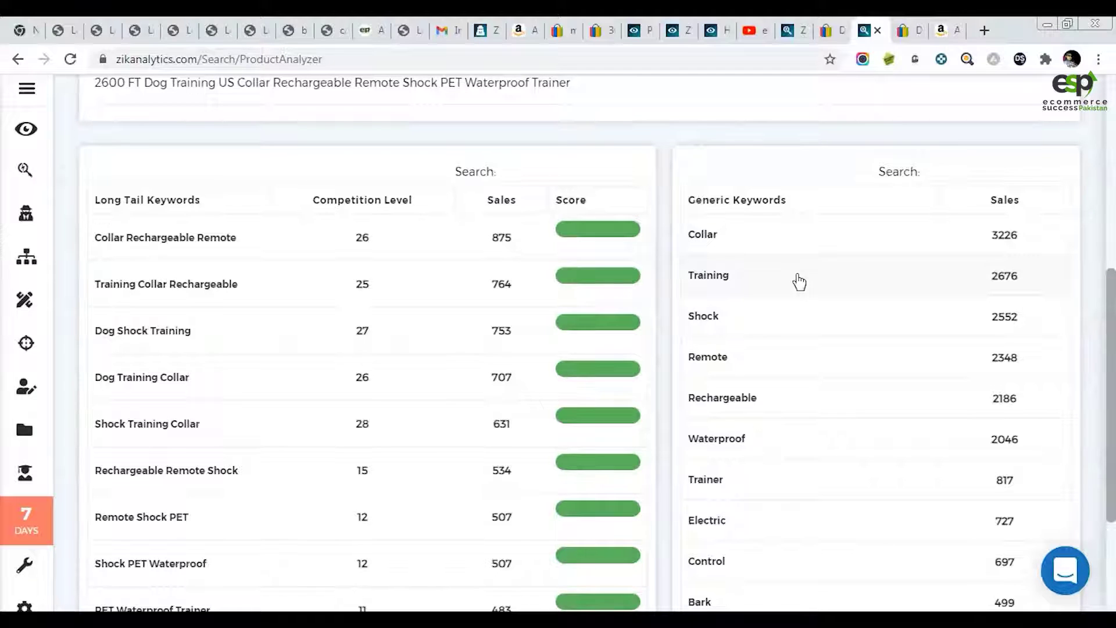
pyautogui.scroll(5, 753, 258)
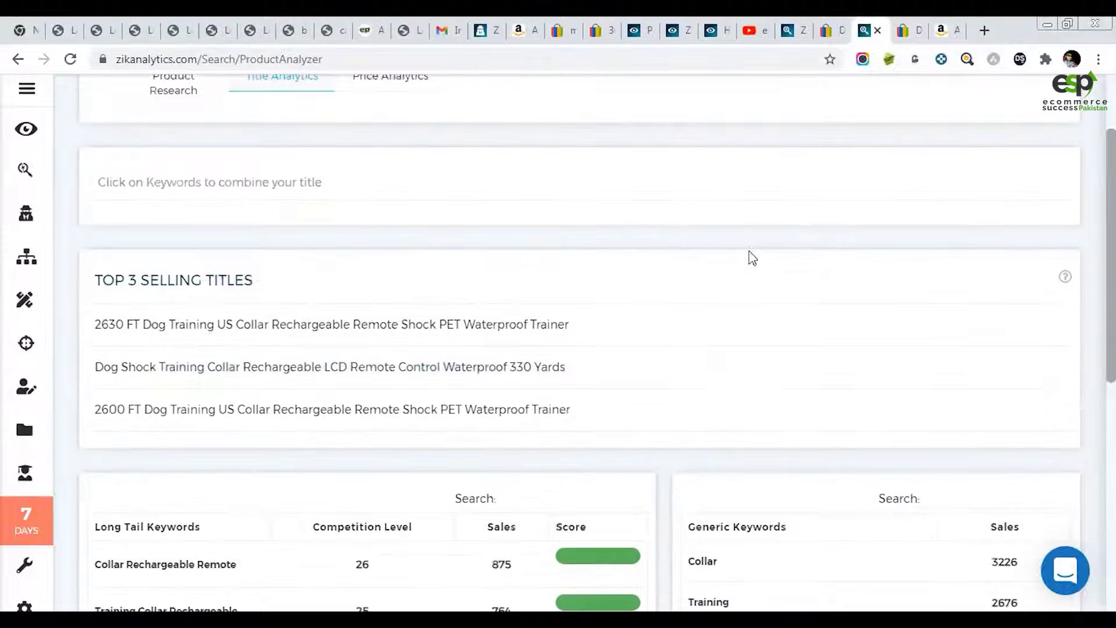
# - Switch to the Amazon collar page and check the features in its title, such as electronic, shock, keypad lock and waterproof
pyautogui.click(943, 32)
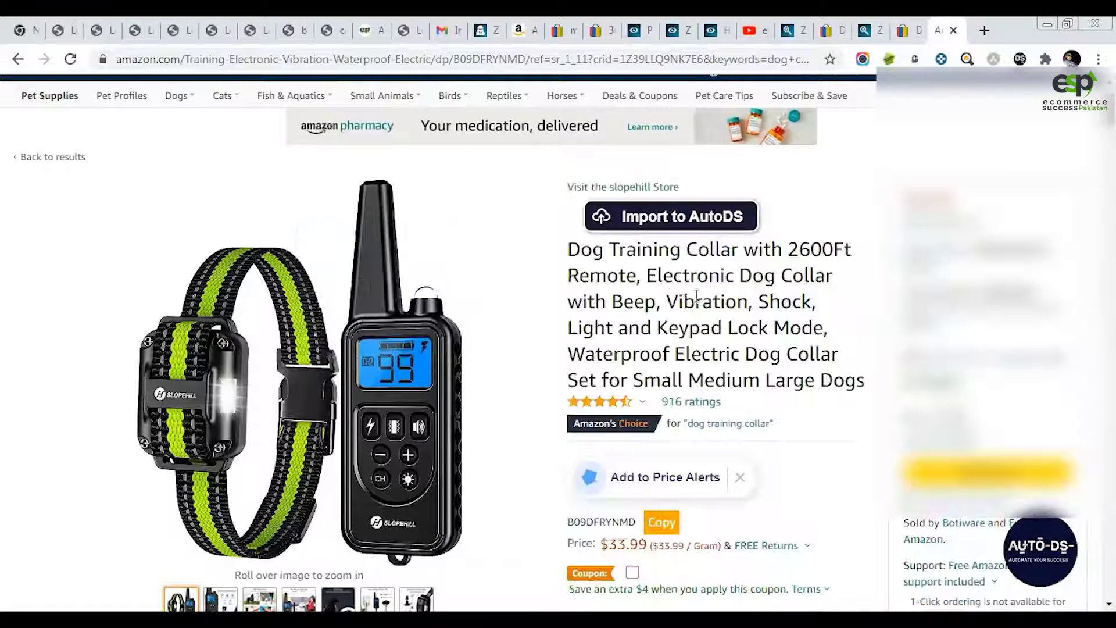
pyautogui.moveTo(673, 276); pyautogui.dragTo(787, 284)
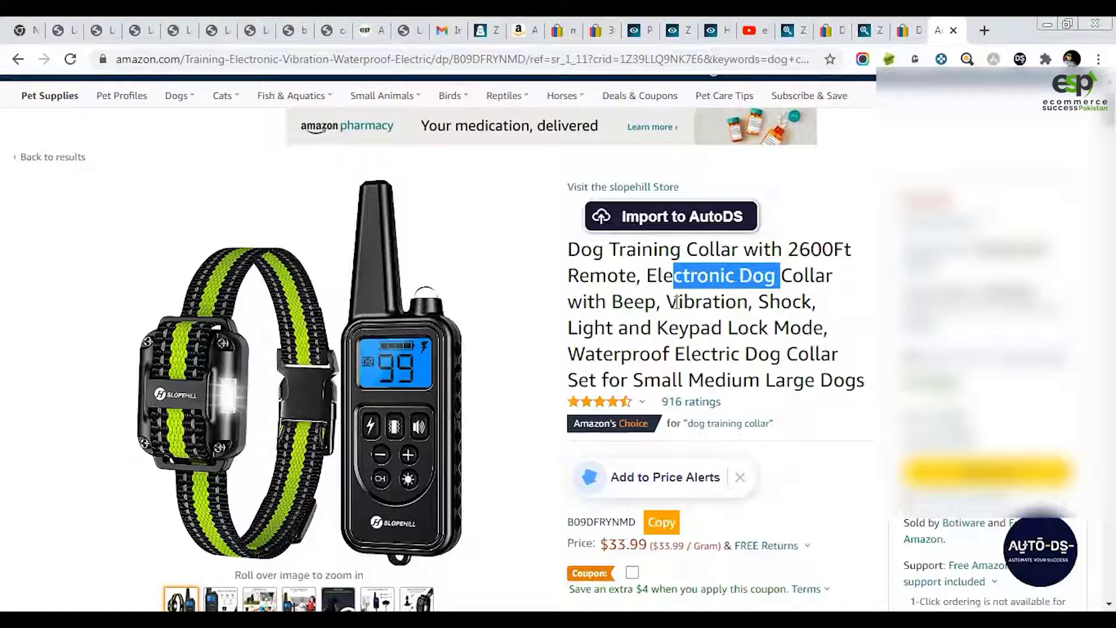
pyautogui.moveTo(674, 302); pyautogui.dragTo(800, 307)
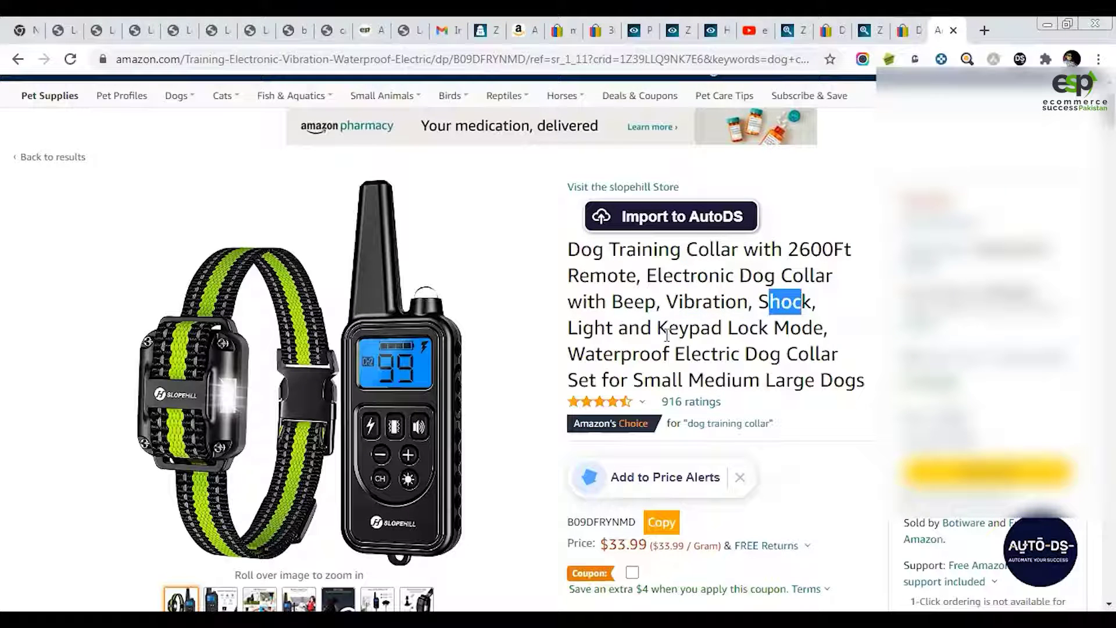
pyautogui.moveTo(668, 327); pyautogui.dragTo(770, 328)
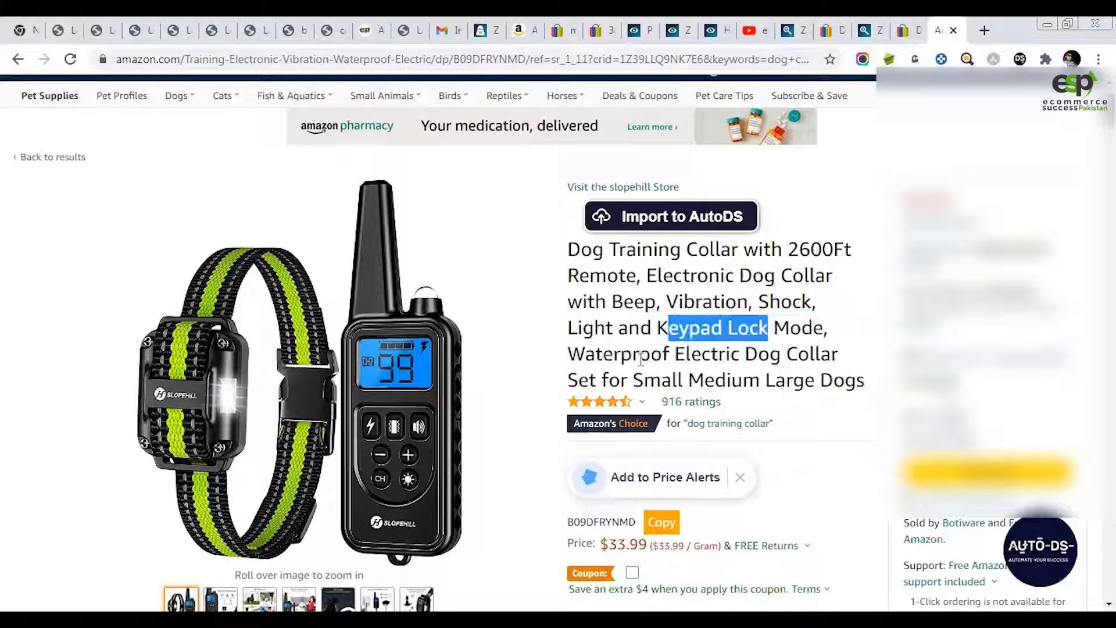
pyautogui.moveTo(595, 353); pyautogui.dragTo(638, 354)
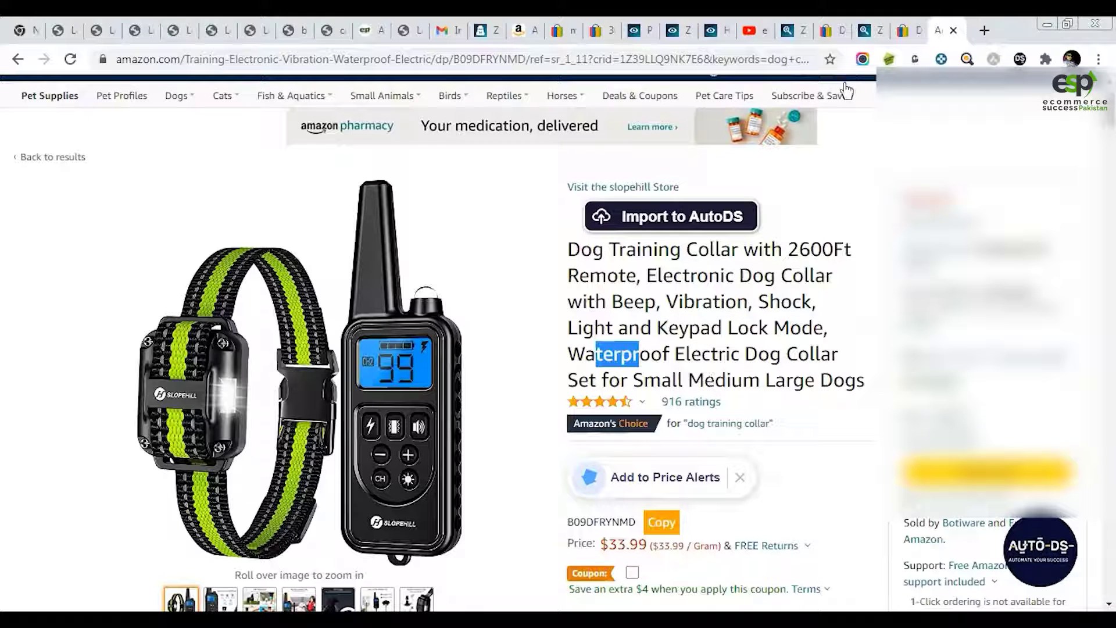
# - Return to Title Analytics and check the competition level and sales of the long tail keyword "Collar Rechargeable Remote"
pyautogui.click(907, 30)
pyautogui.click(864, 27)
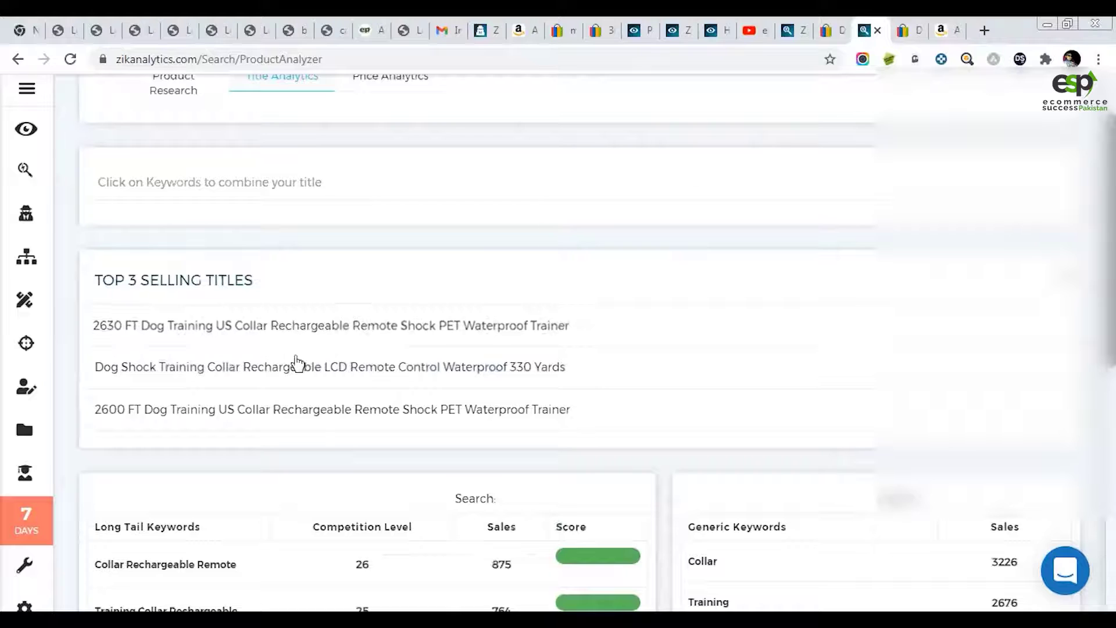
pyautogui.scroll(-8, 273, 343)
pyautogui.scroll(3, 260, 329)
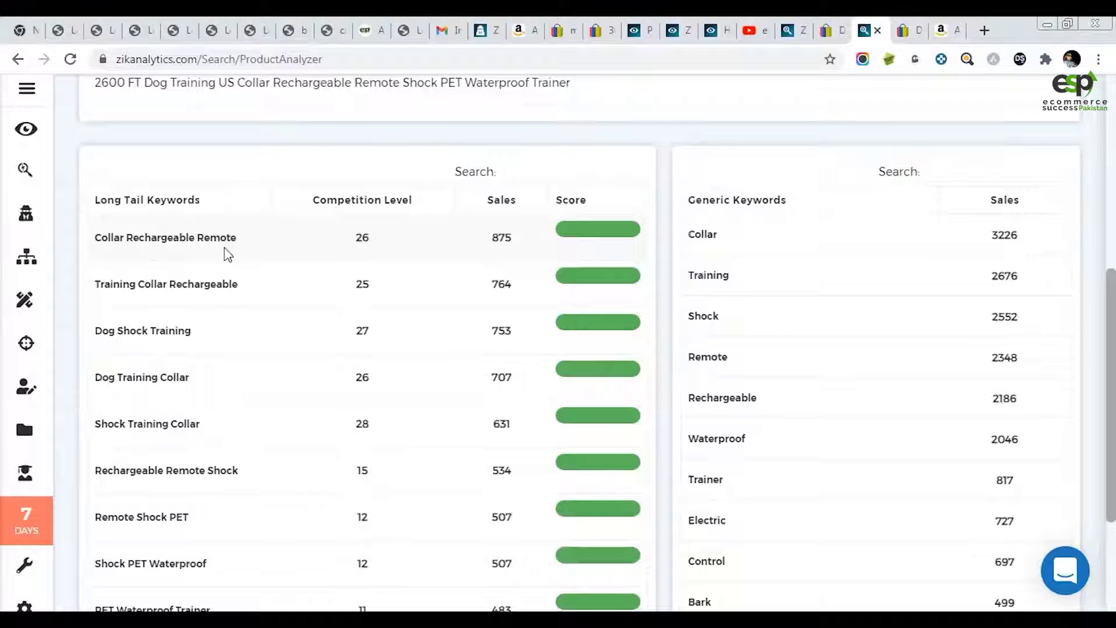
pyautogui.doubleClick(359, 241)
pyautogui.moveTo(232, 238); pyautogui.dragTo(156, 240)
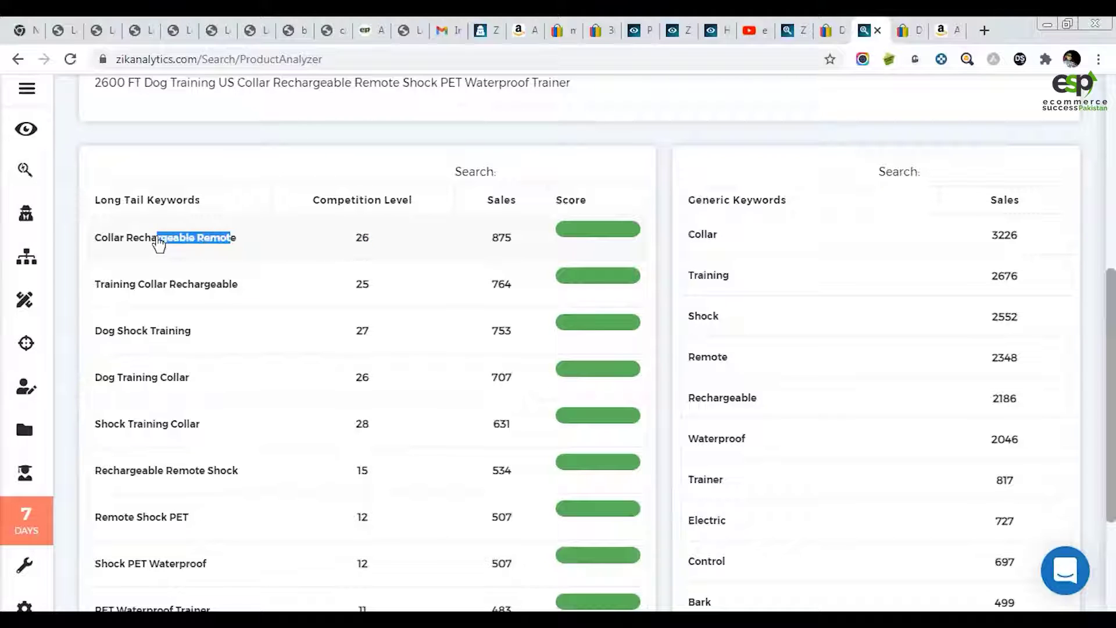
pyautogui.doubleClick(498, 238)
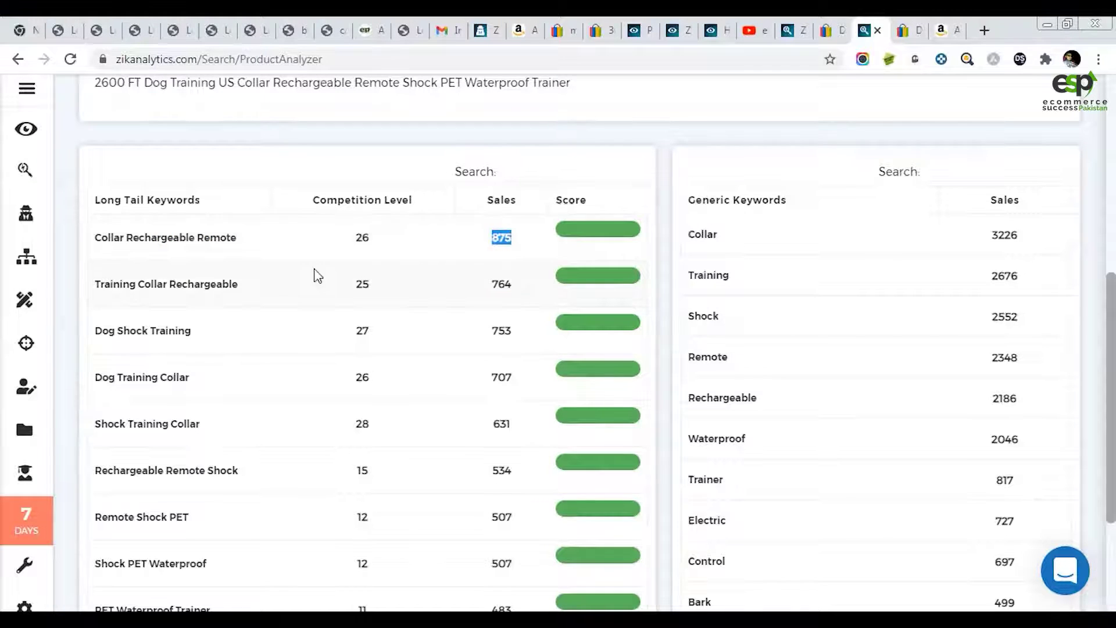
# - Add the long tail keyword "Collar Rechargeable Remote" to the combined title and check its character count
pyautogui.scroll(-1, 313, 279)
pyautogui.scroll(-1, 317, 282)
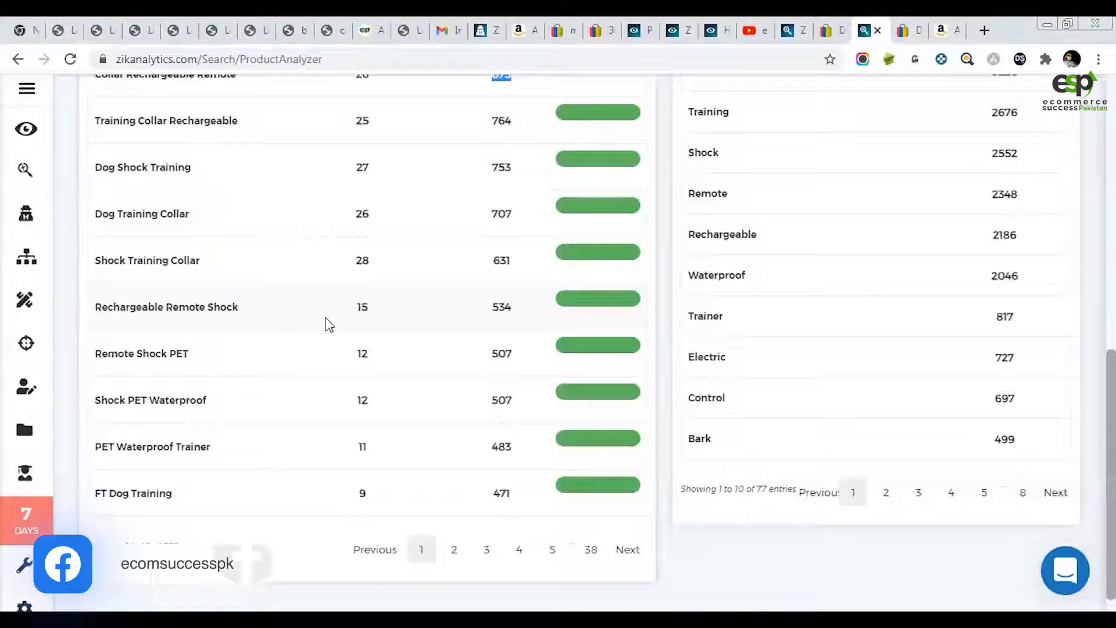
pyautogui.scroll(1, 331, 325)
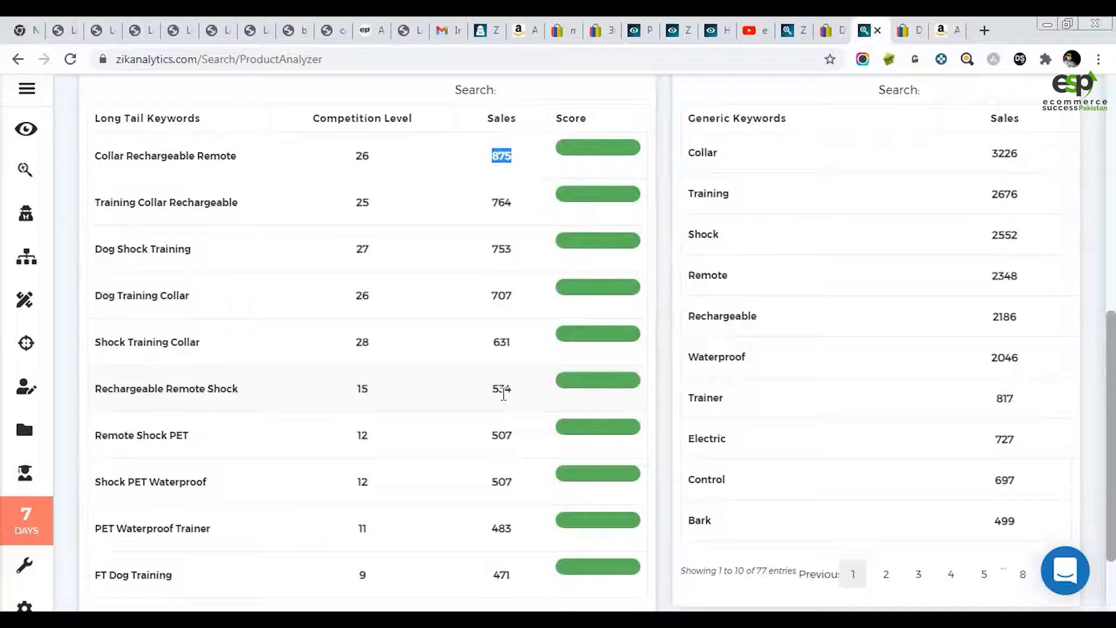
pyautogui.scroll(3, 500, 389)
pyautogui.scroll(-2, 411, 291)
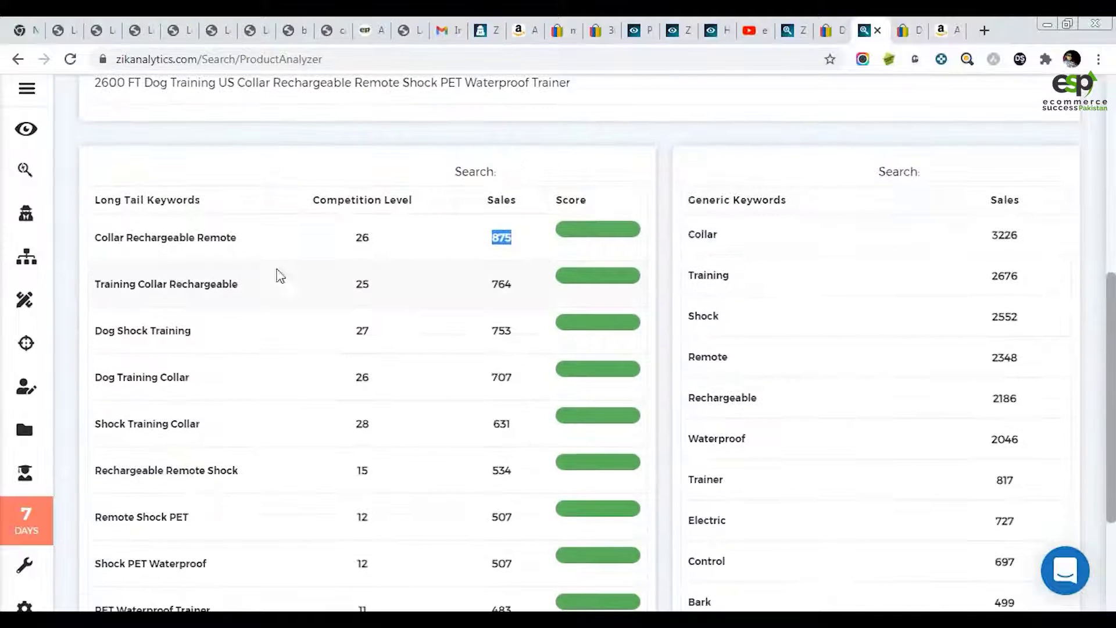
pyautogui.click(166, 262)
pyautogui.scroll(2, 339, 314)
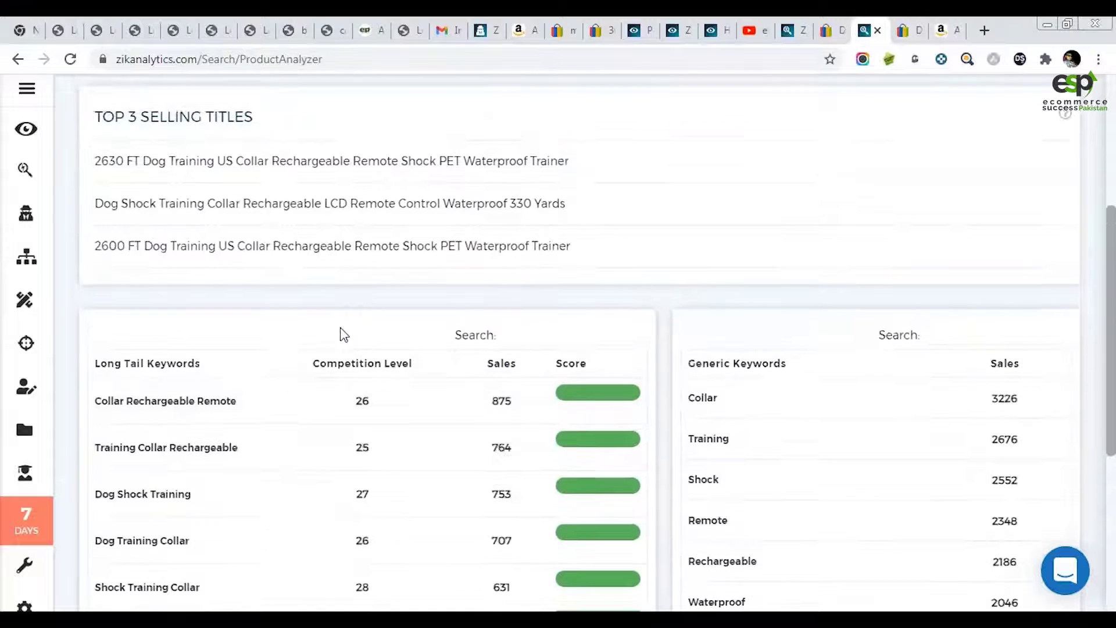
pyautogui.scroll(2, 343, 337)
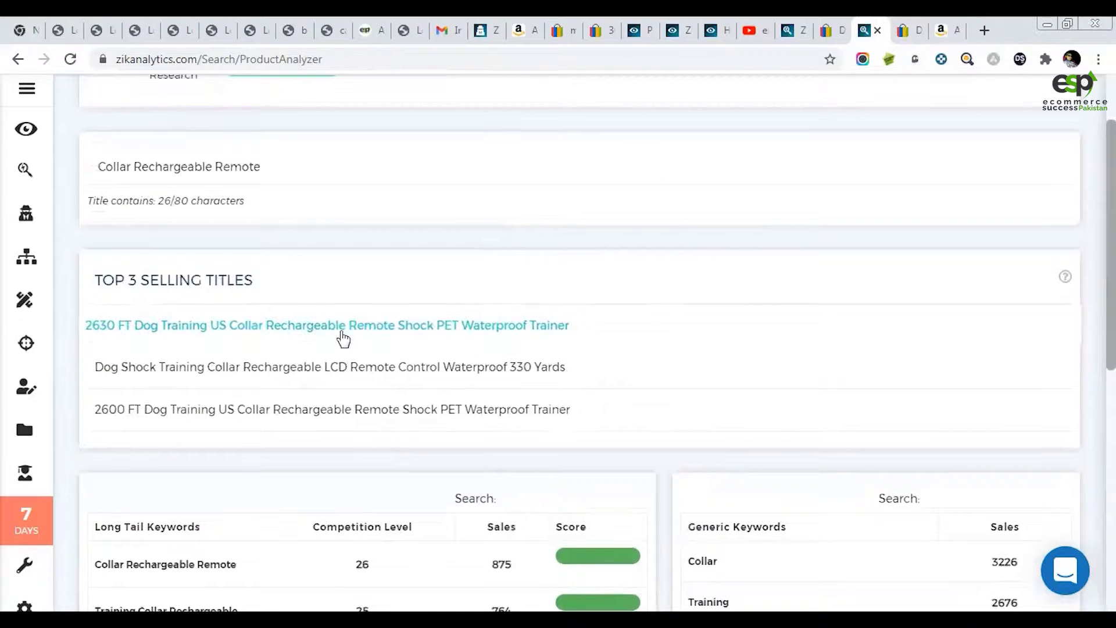
pyautogui.scroll(1, 341, 337)
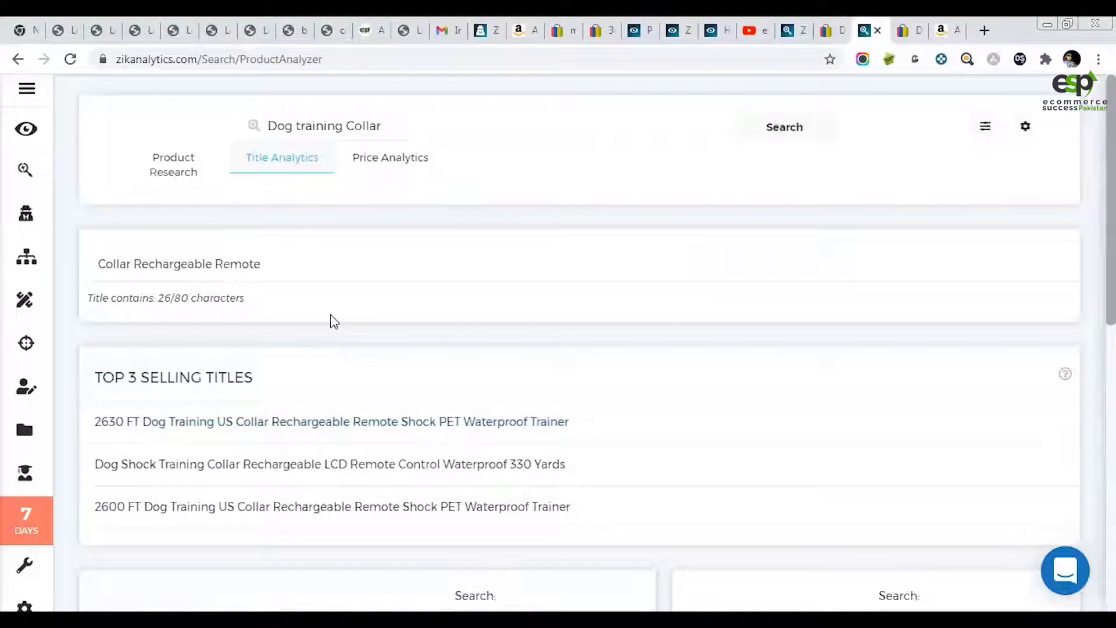
pyautogui.scroll(-1, 332, 319)
pyautogui.scroll(-1, 337, 326)
pyautogui.scroll(1, 346, 332)
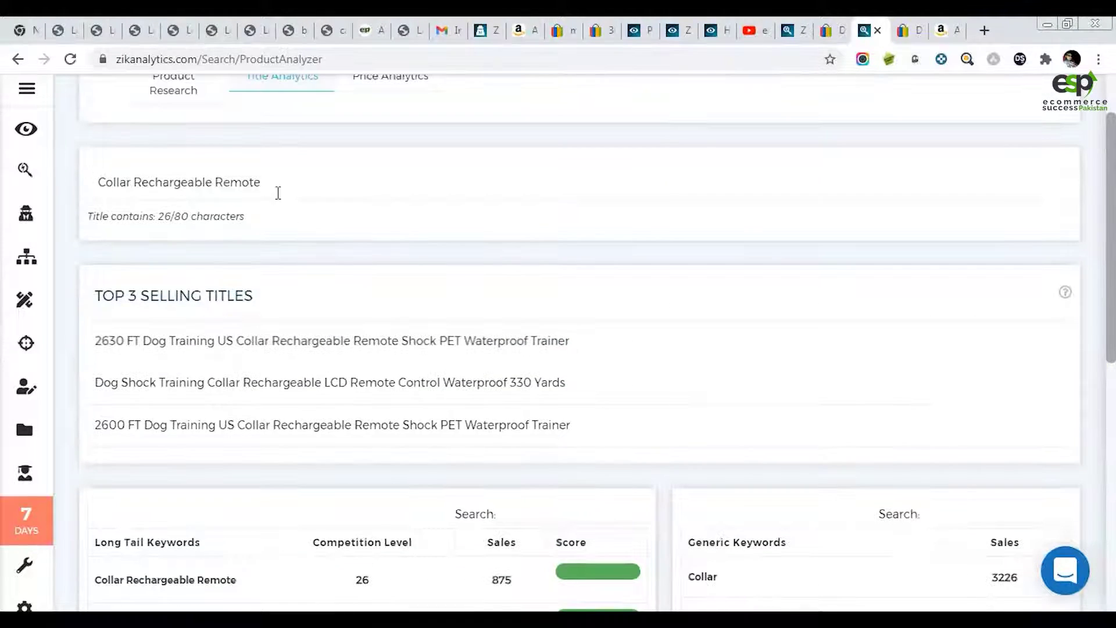
# - Clear the combined title and look over the long tail keyword table again
pyautogui.tripleClick(277, 192)
pyautogui.scroll(-4, 294, 277)
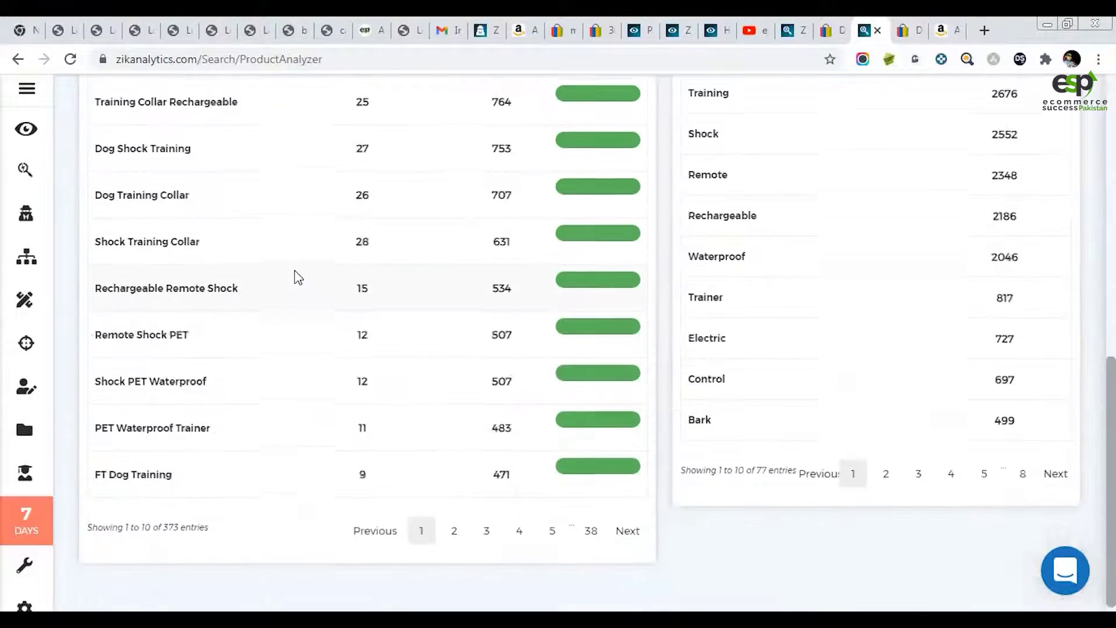
pyautogui.scroll(1, 294, 277)
pyautogui.scroll(-1, 295, 290)
pyautogui.scroll(-1, 296, 323)
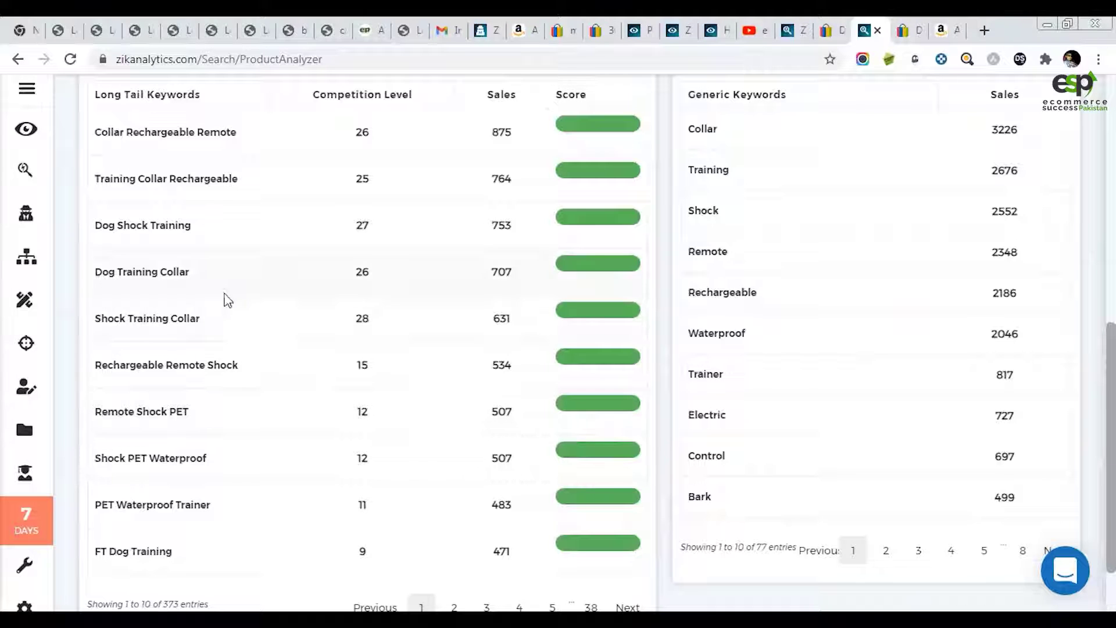
# - Check the opening words of the Amazon collar's title, and return to the Title Analytics keywords
pyautogui.scroll(2, 186, 342)
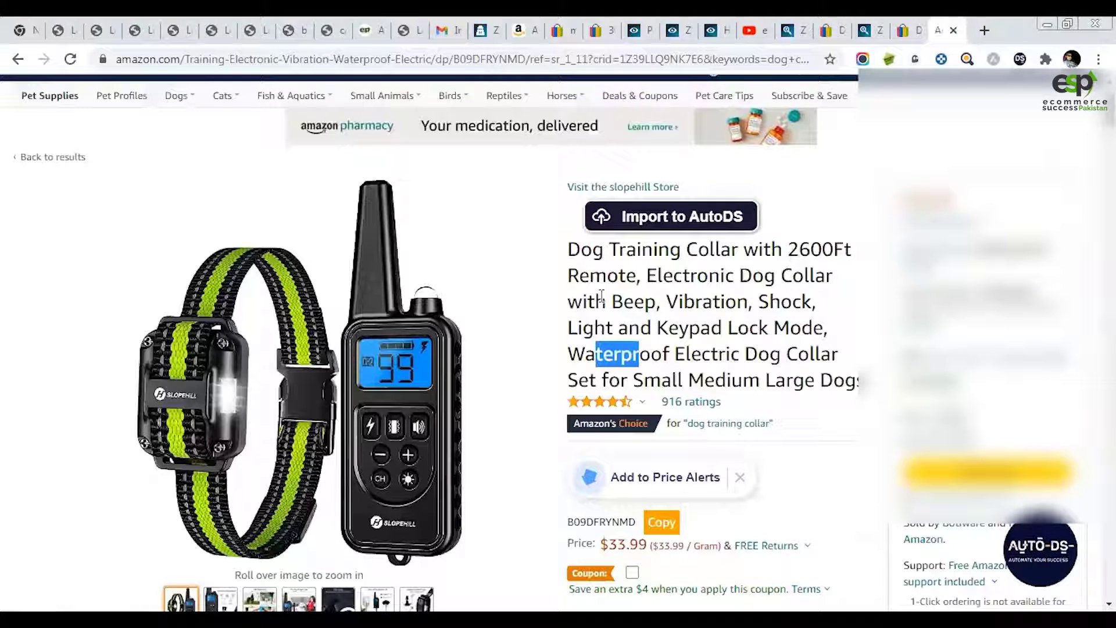
pyautogui.moveTo(592, 250); pyautogui.dragTo(775, 276)
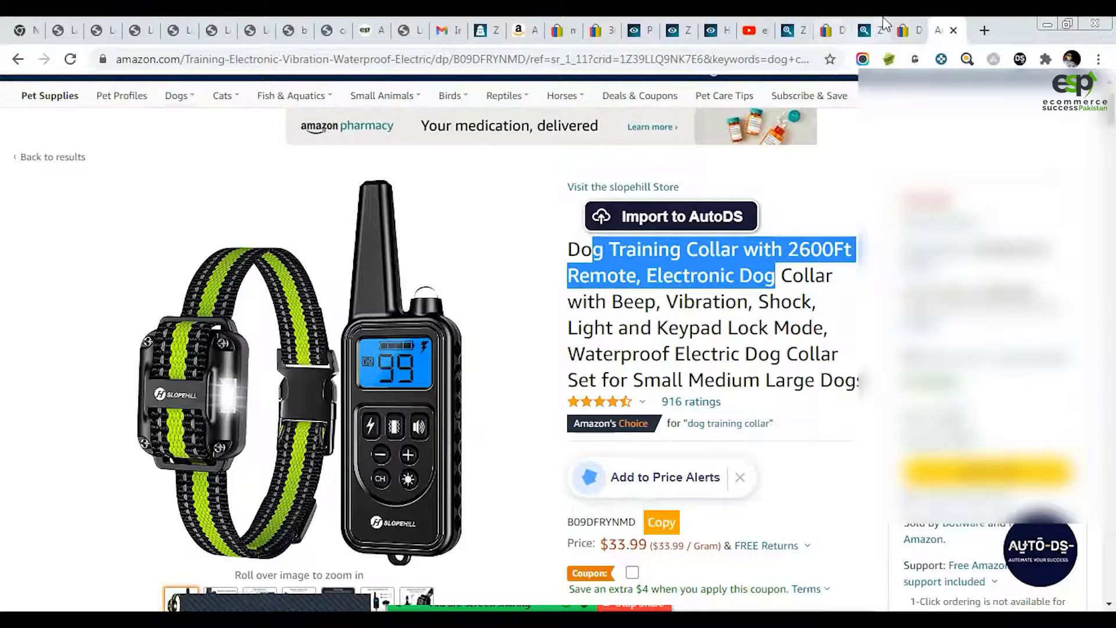
pyautogui.click(867, 29)
# - Check the competition level of "Rechargeable Remote Shock" and add that long tail keyword to the combined title
pyautogui.scroll(-3, 324, 439)
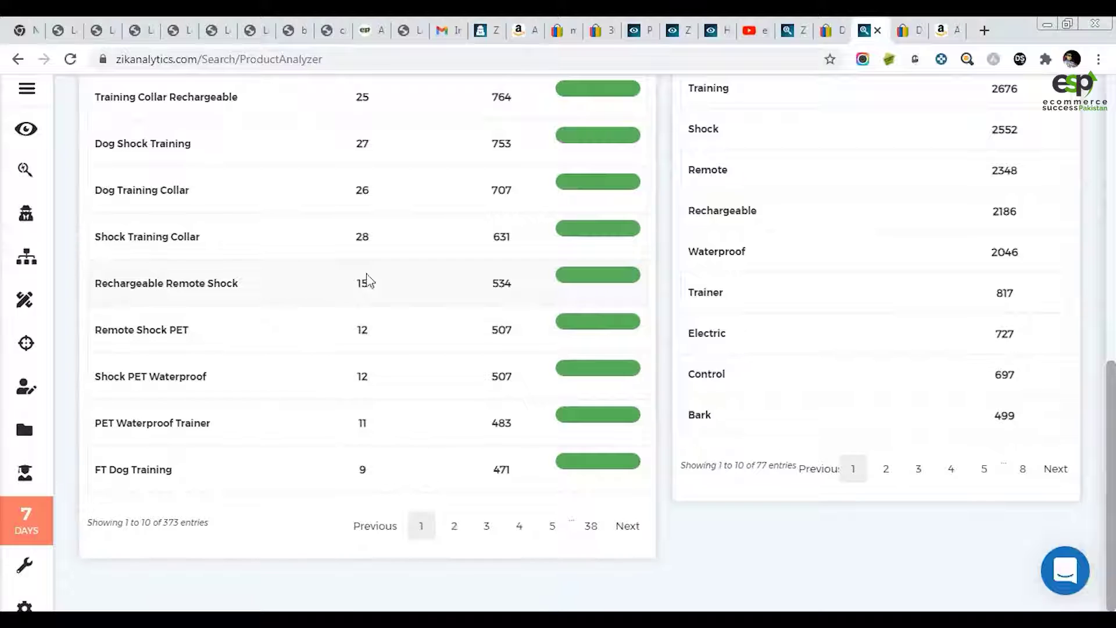
pyautogui.scroll(1, 351, 294)
pyautogui.moveTo(362, 365); pyautogui.dragTo(356, 366)
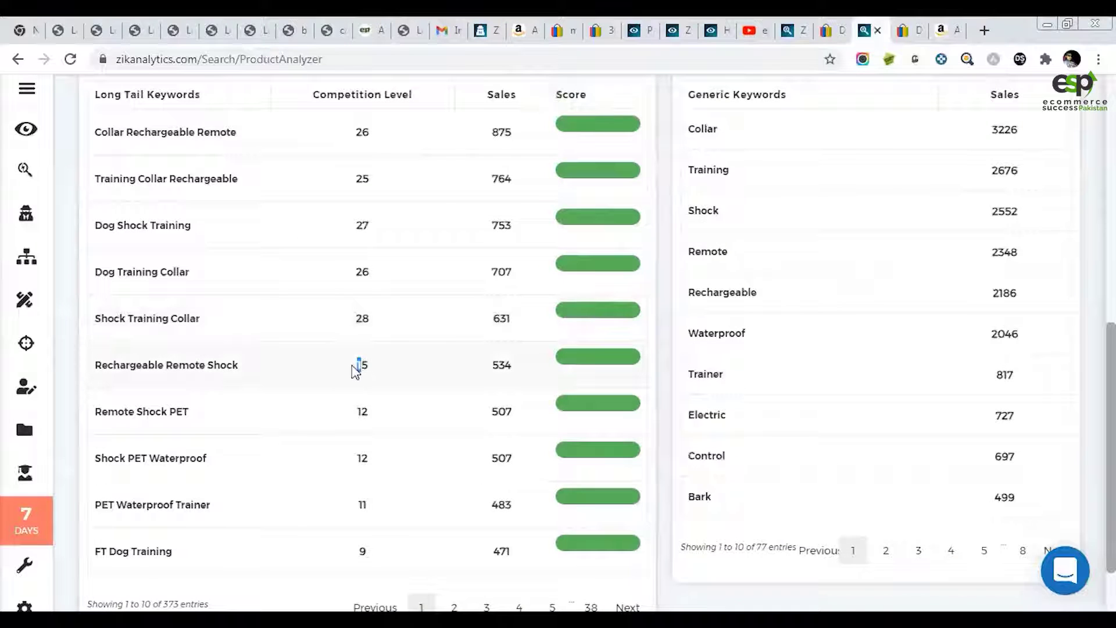
pyautogui.click(230, 381)
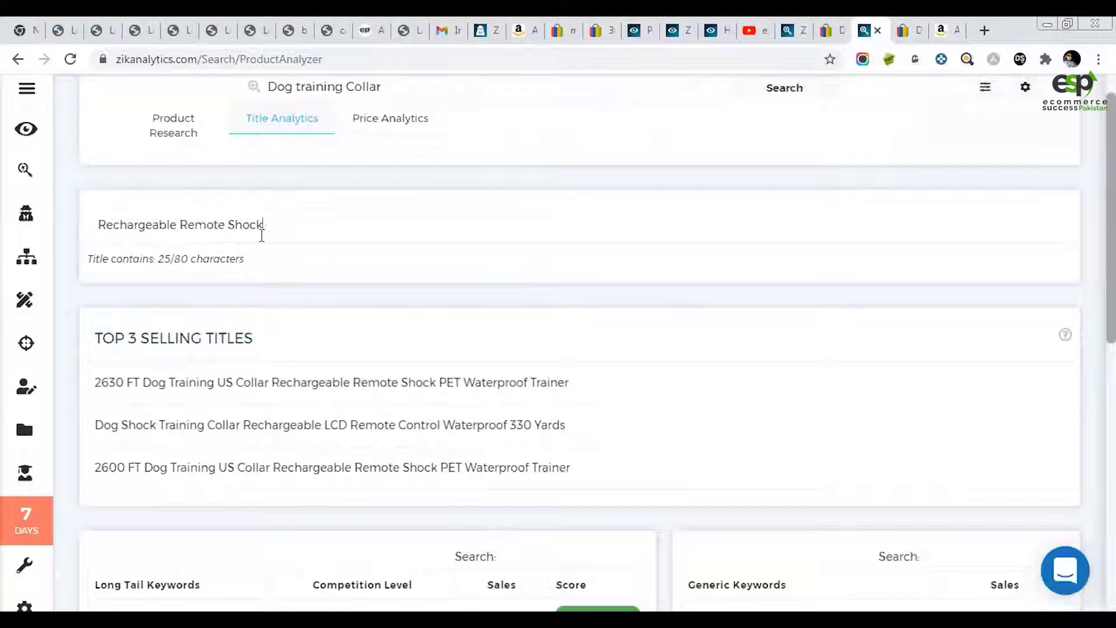
pyautogui.click(284, 224)
pyautogui.moveTo(263, 224); pyautogui.dragTo(207, 224)
pyautogui.click(284, 224)
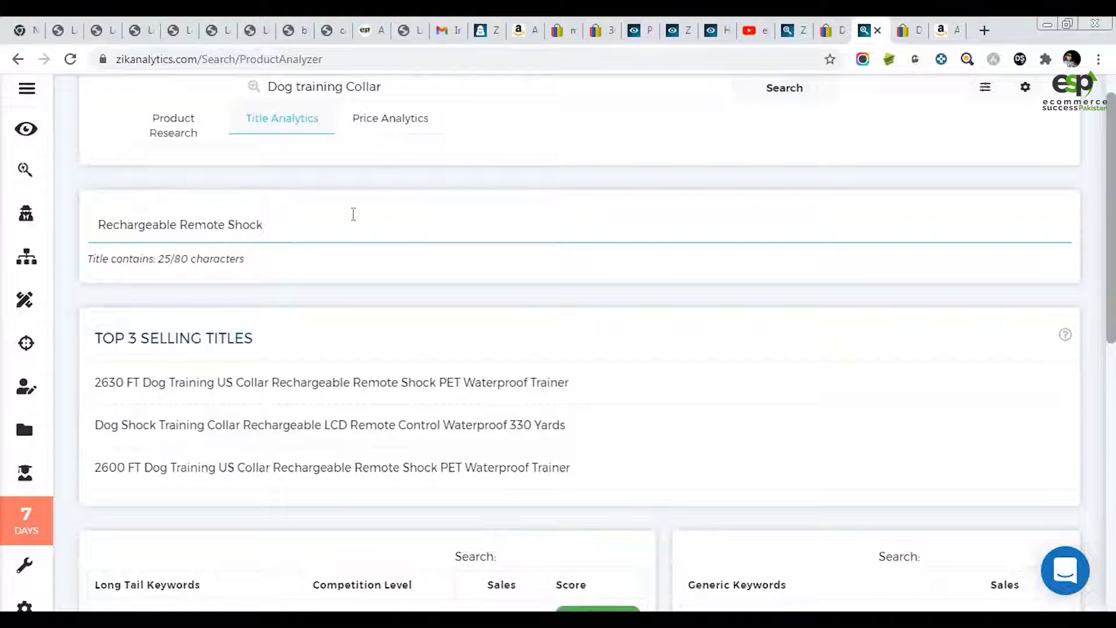
# - Examine the title character limit, the top selling titles and both keyword tables for further title terms
pyautogui.scroll(-4, 252, 364)
pyautogui.scroll(3, 332, 204)
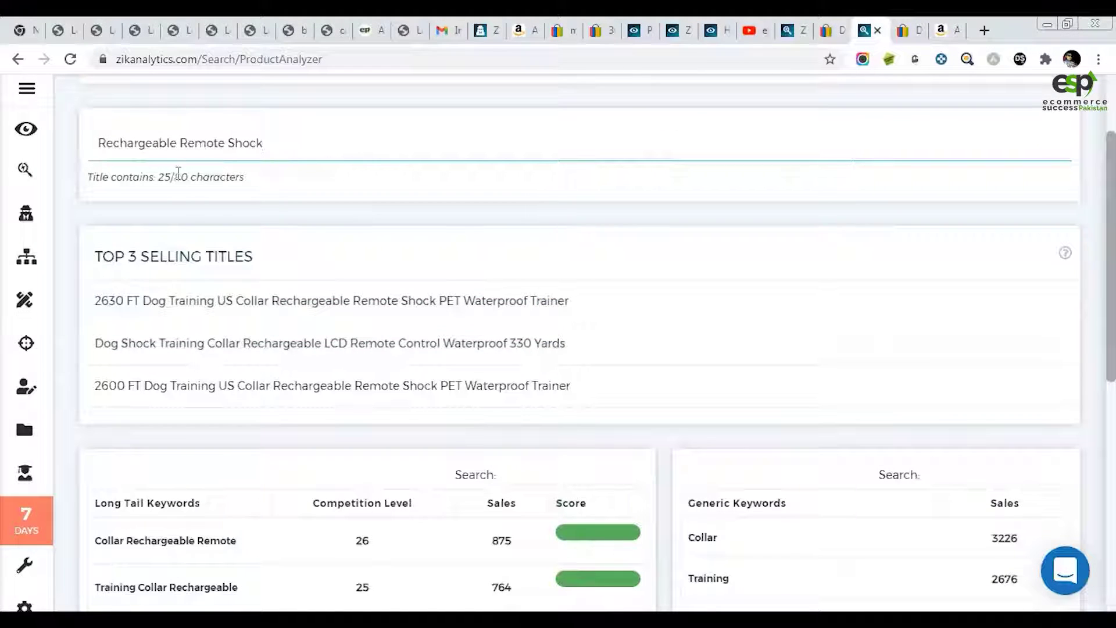
pyautogui.scroll(-1, 210, 222)
pyautogui.scroll(1, 221, 212)
pyautogui.scroll(-3, 144, 142)
pyautogui.scroll(-4, 142, 151)
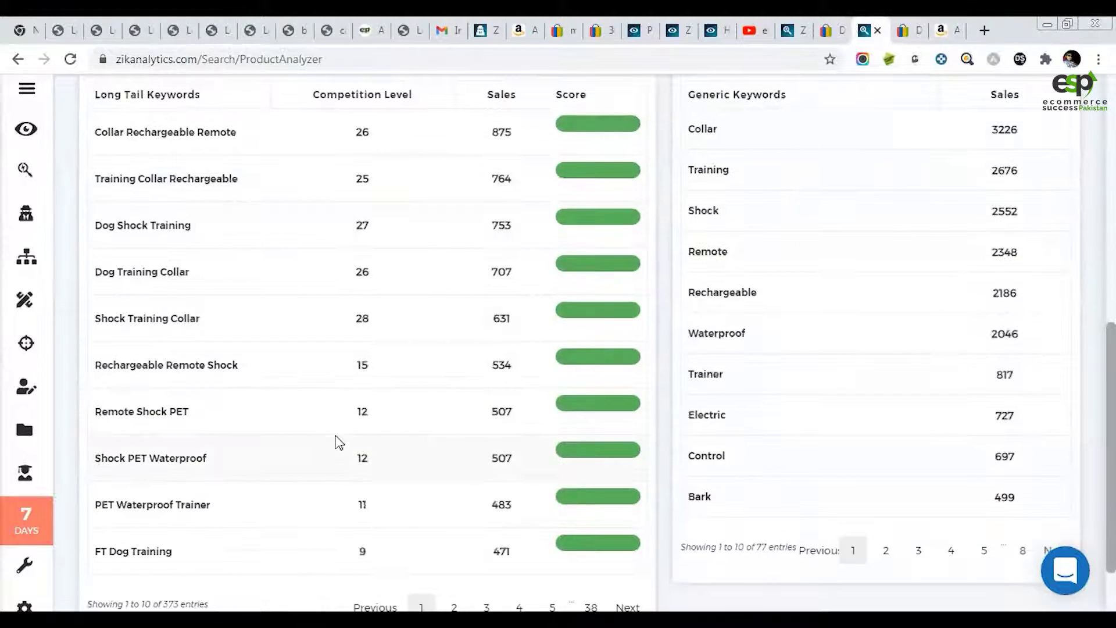
pyautogui.scroll(1, 343, 427)
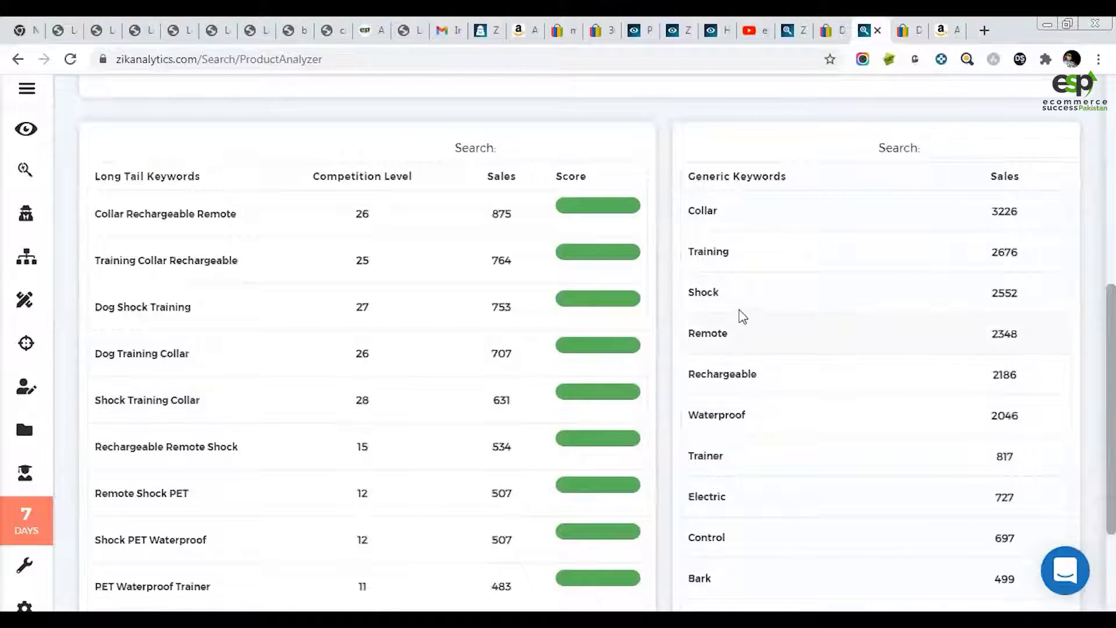
pyautogui.scroll(3, 744, 308)
pyautogui.scroll(2, 741, 301)
pyautogui.scroll(-4, 738, 314)
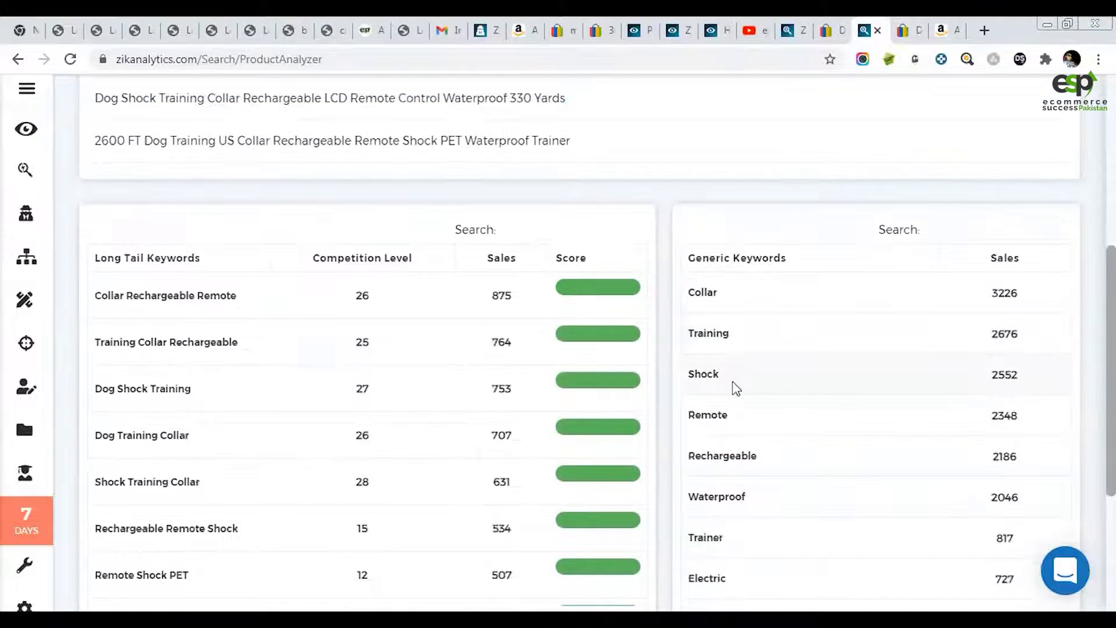
# - Check the combined title's wording and compare it with the top 3 selling titles
pyautogui.scroll(4, 633, 333)
pyautogui.moveTo(289, 140); pyautogui.dragTo(99, 142)
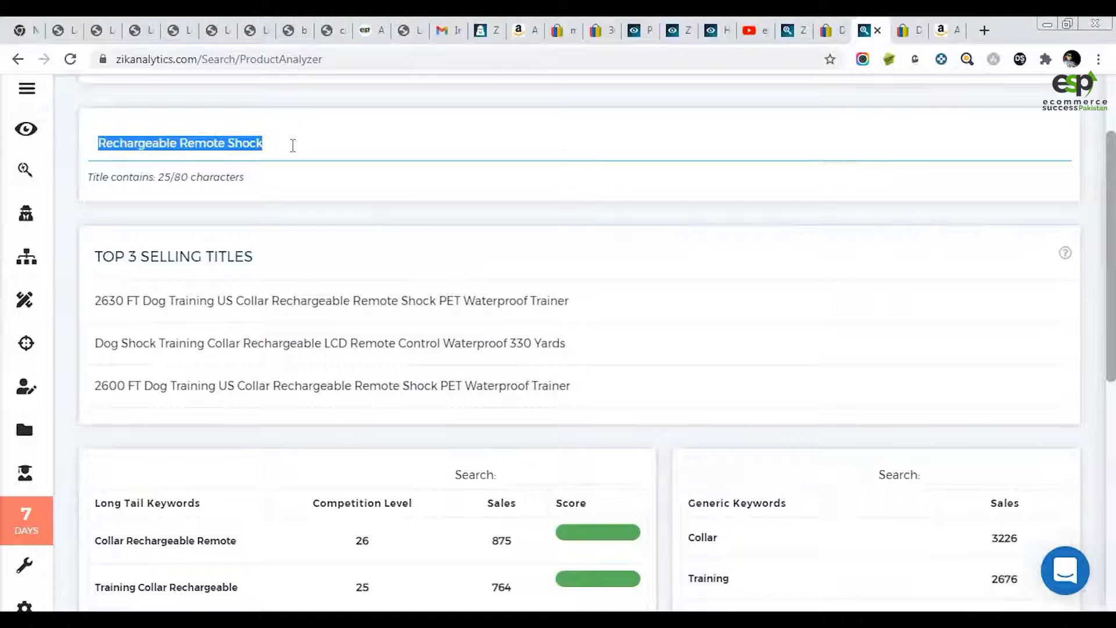
pyautogui.click(293, 146)
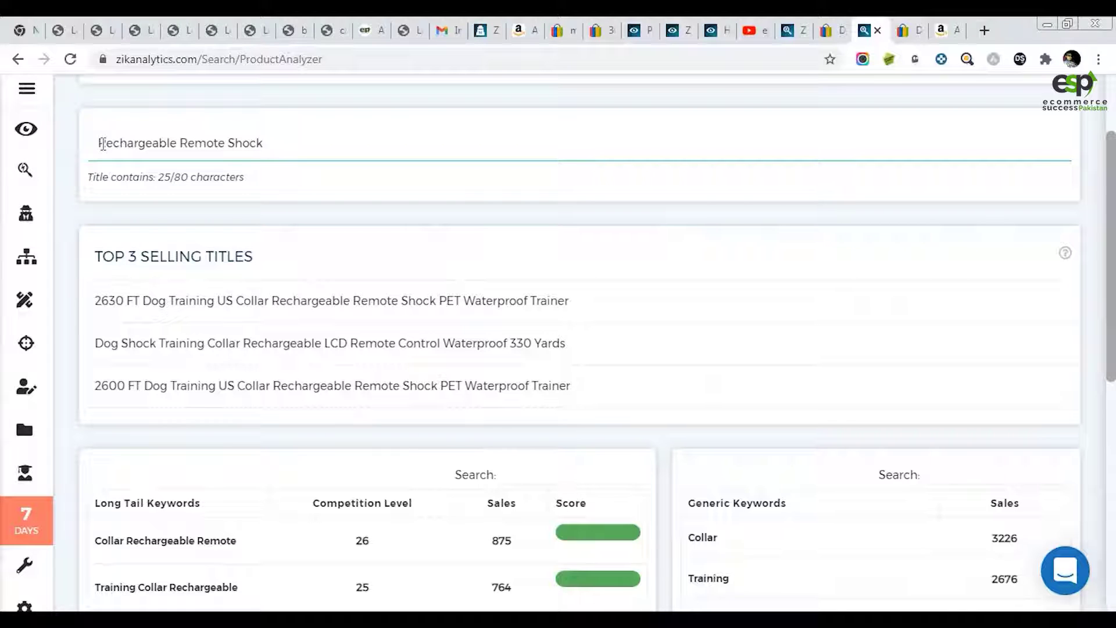
pyautogui.scroll(-4, 159, 145)
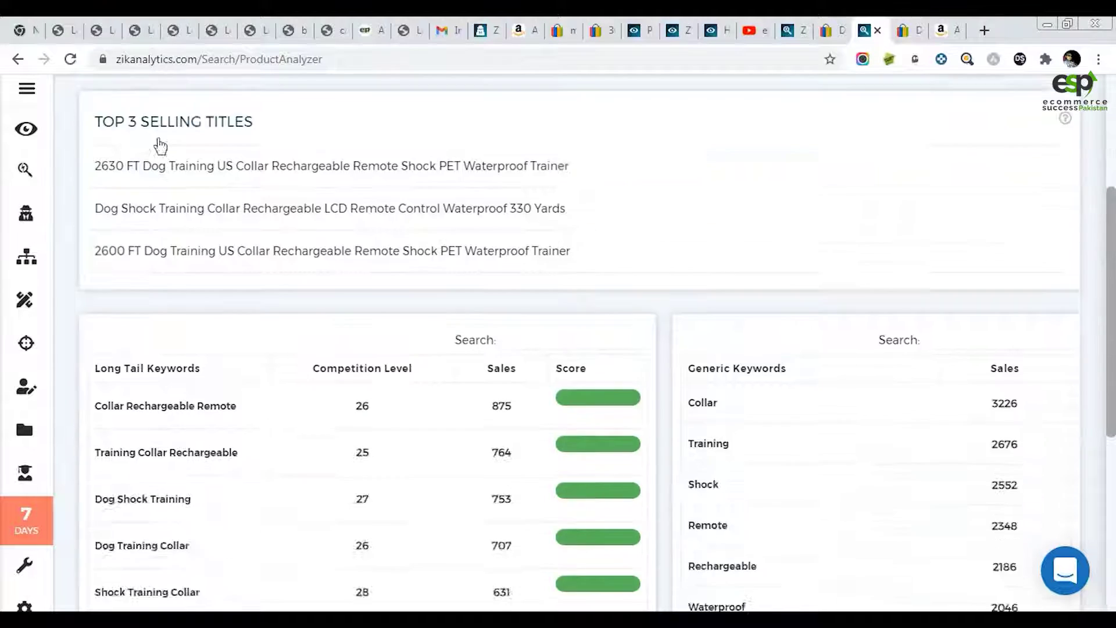
# - Review the combined title "Rechargeable Remote Shock Collar" above the top 3 selling titles and add a comma after "Collar"
pyautogui.scroll(1, 483, 269)
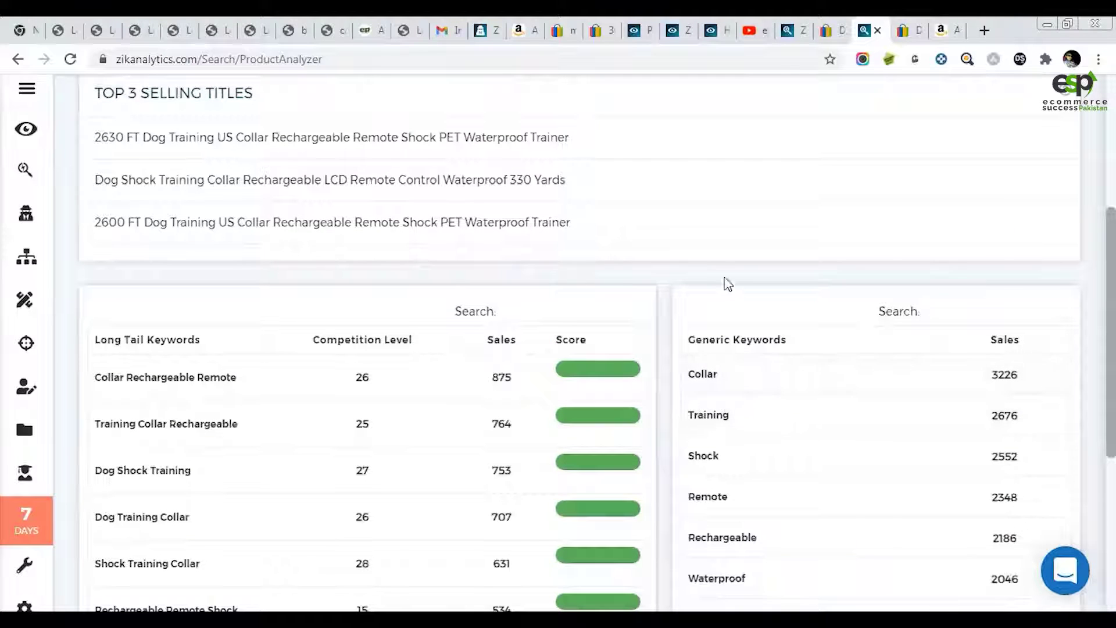
pyautogui.scroll(5, 695, 214)
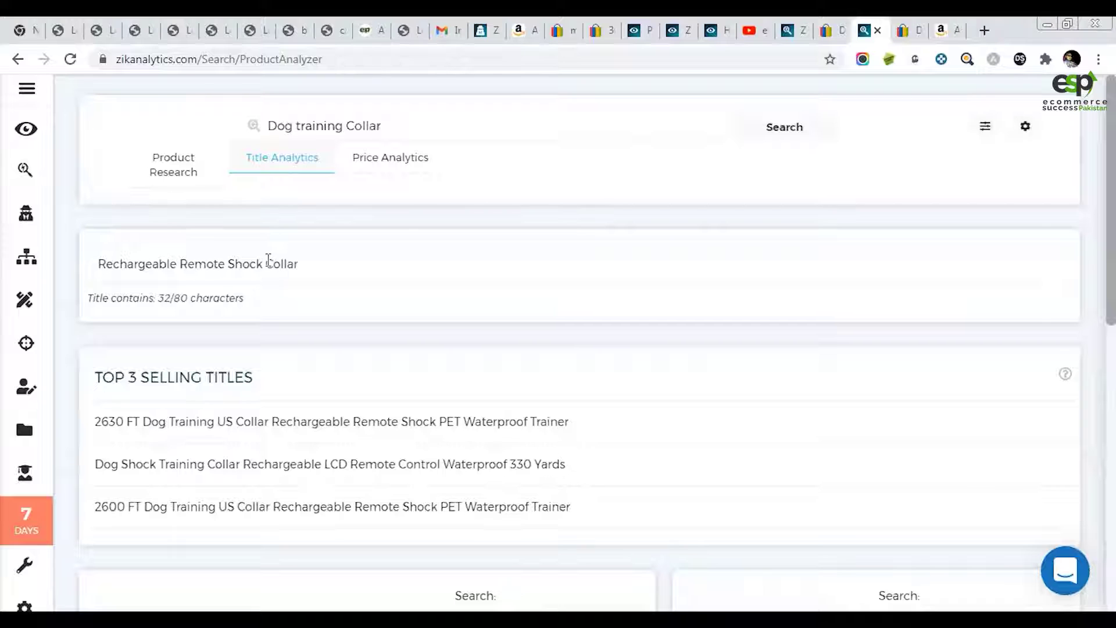
pyautogui.click(268, 262)
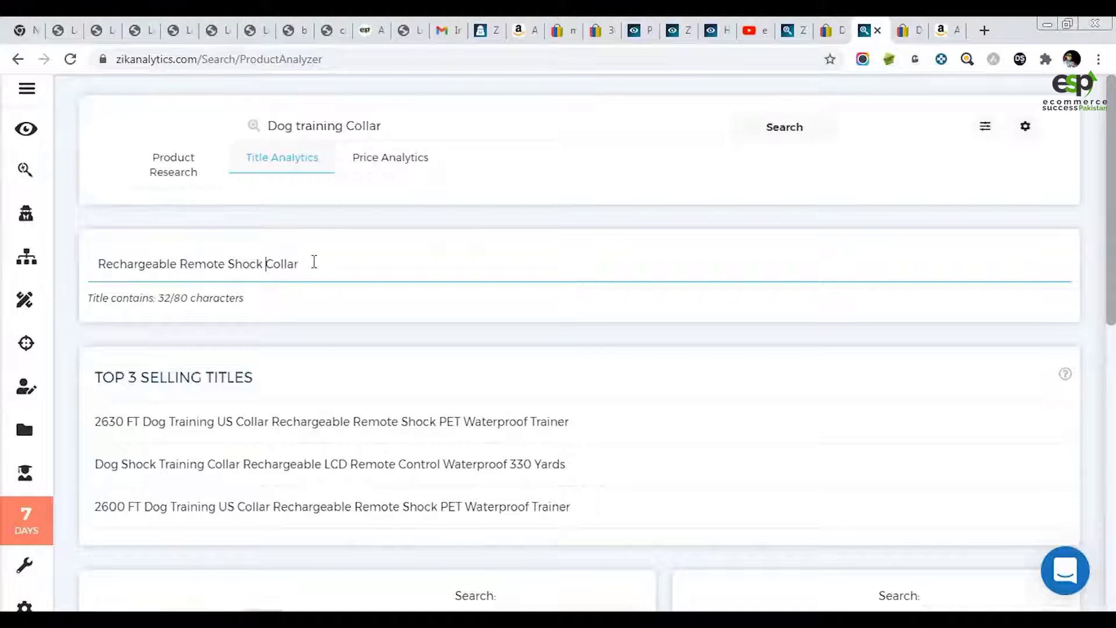
pyautogui.moveTo(314, 261); pyautogui.dragTo(89, 253)
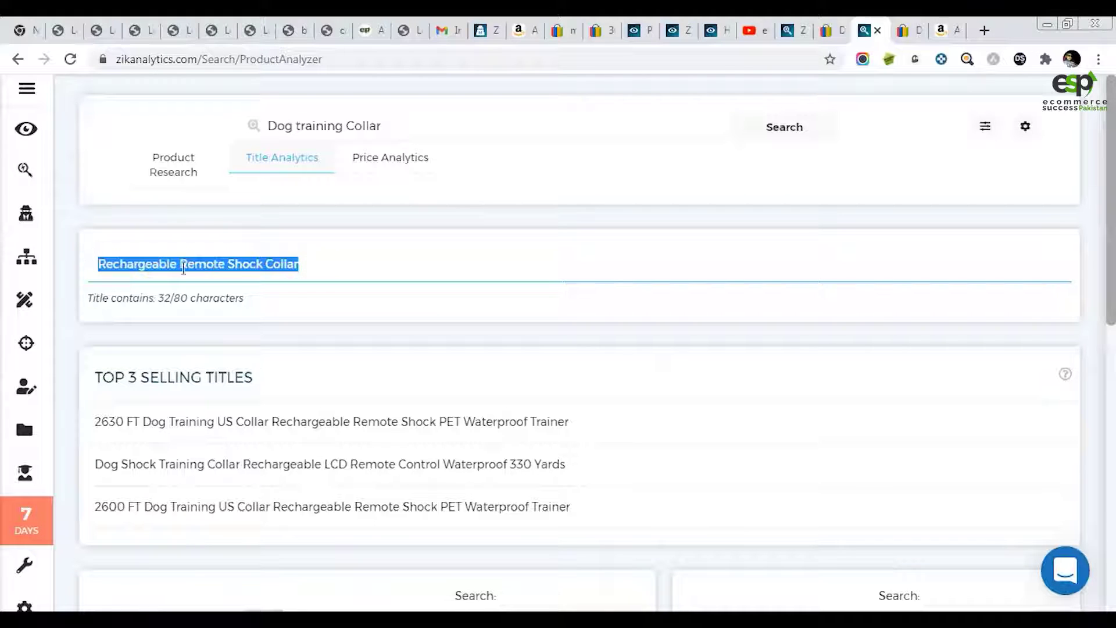
pyautogui.click(270, 267)
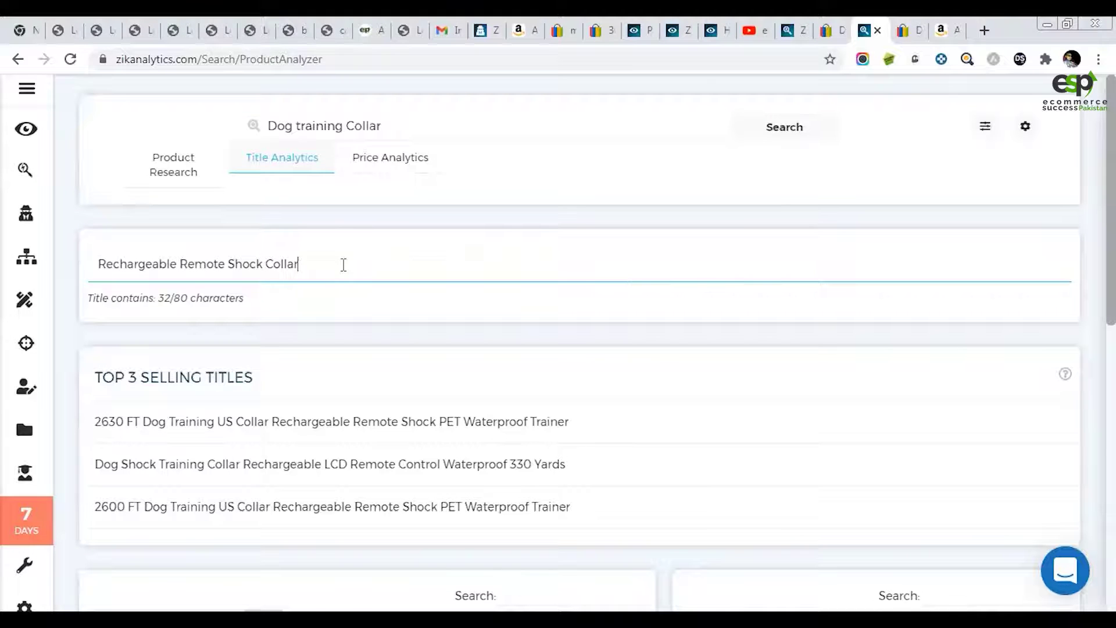
pyautogui.scroll(-3, 343, 266)
pyautogui.scroll(2, 343, 269)
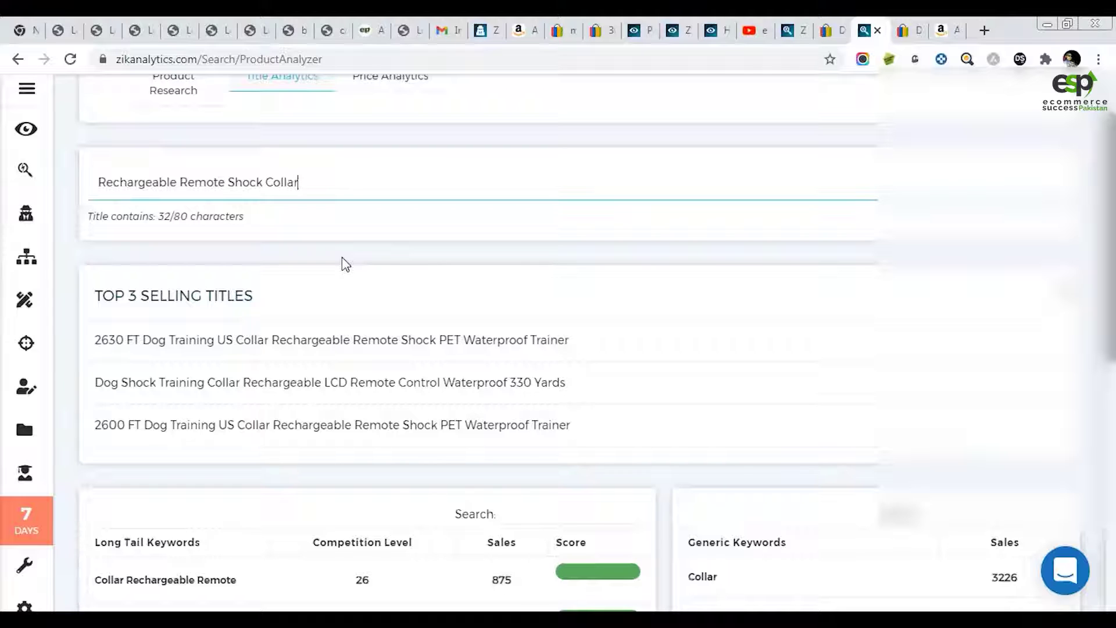
pyautogui.write(',')
# - Check the Amazon collar's title for "Waterproof" and add that generic keyword to the combined title
pyautogui.scroll(-4, 552, 250)
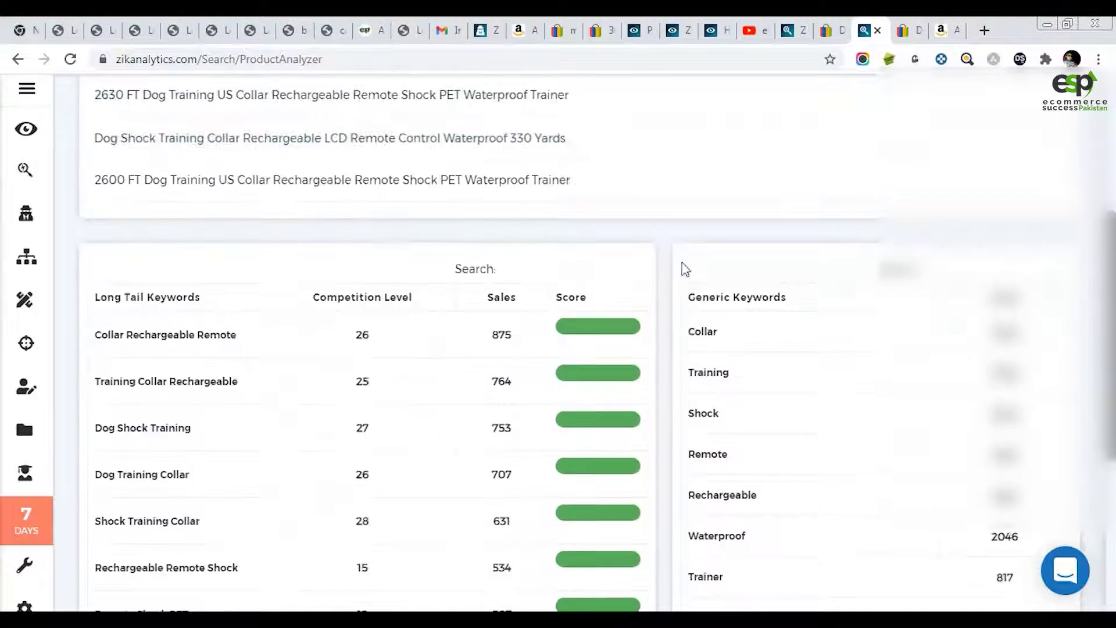
pyautogui.click(944, 30)
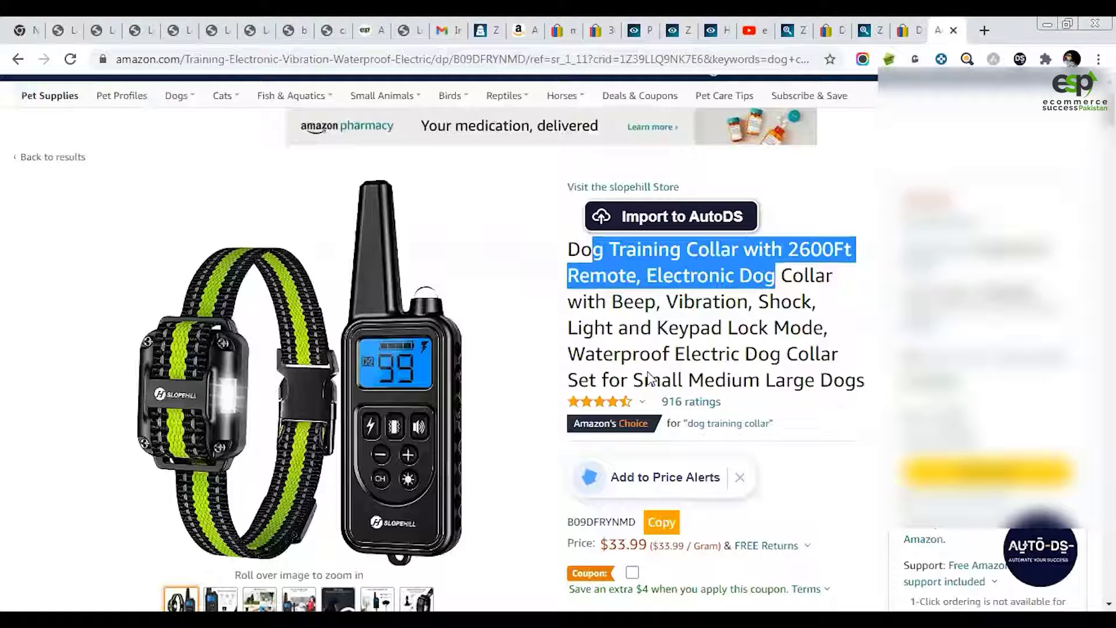
pyautogui.doubleClick(607, 358)
pyautogui.click(866, 30)
pyautogui.scroll(-3, 809, 251)
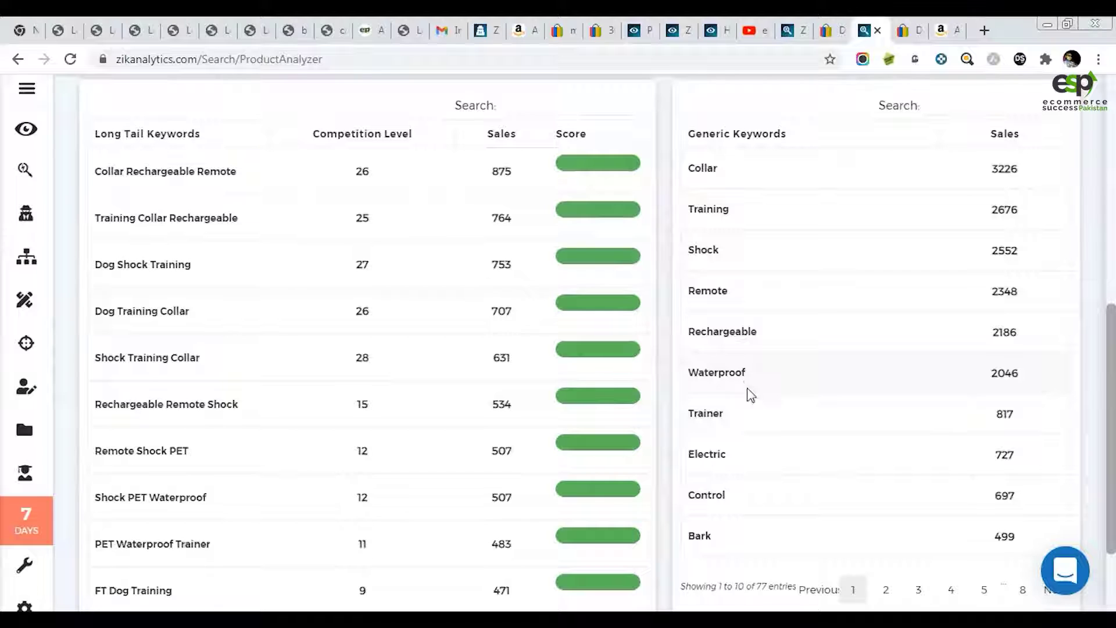
pyautogui.scroll(7, 748, 388)
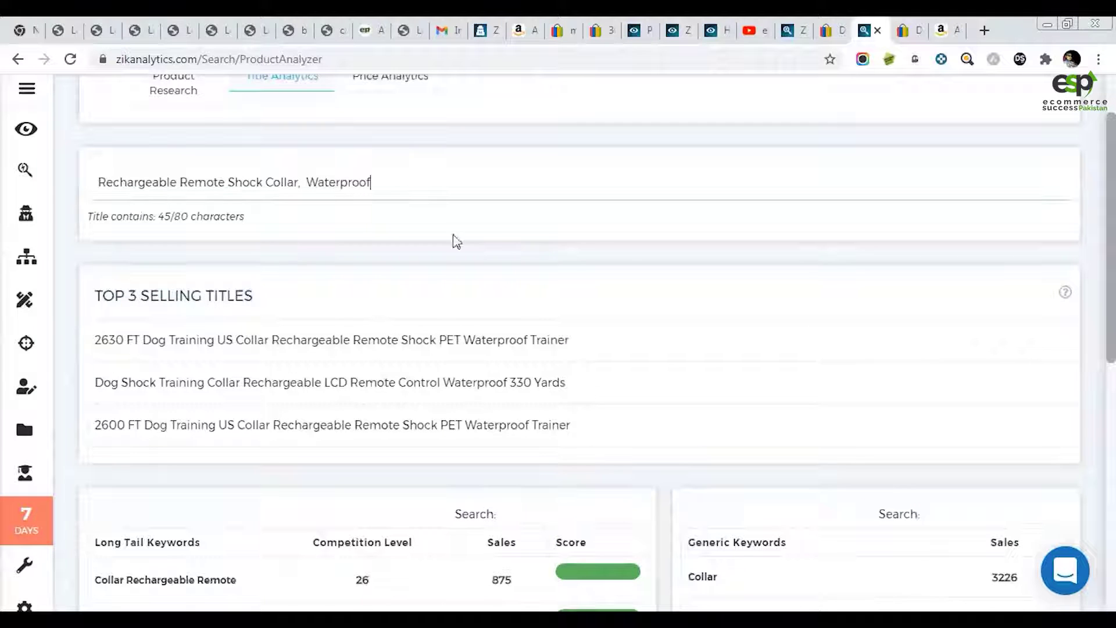
# - Add the long tail keyword "Shock PET Waterproof" to the combined title and delete the duplicate "Waterproof" before it
pyautogui.scroll(-4, 581, 232)
pyautogui.scroll(-3, 647, 309)
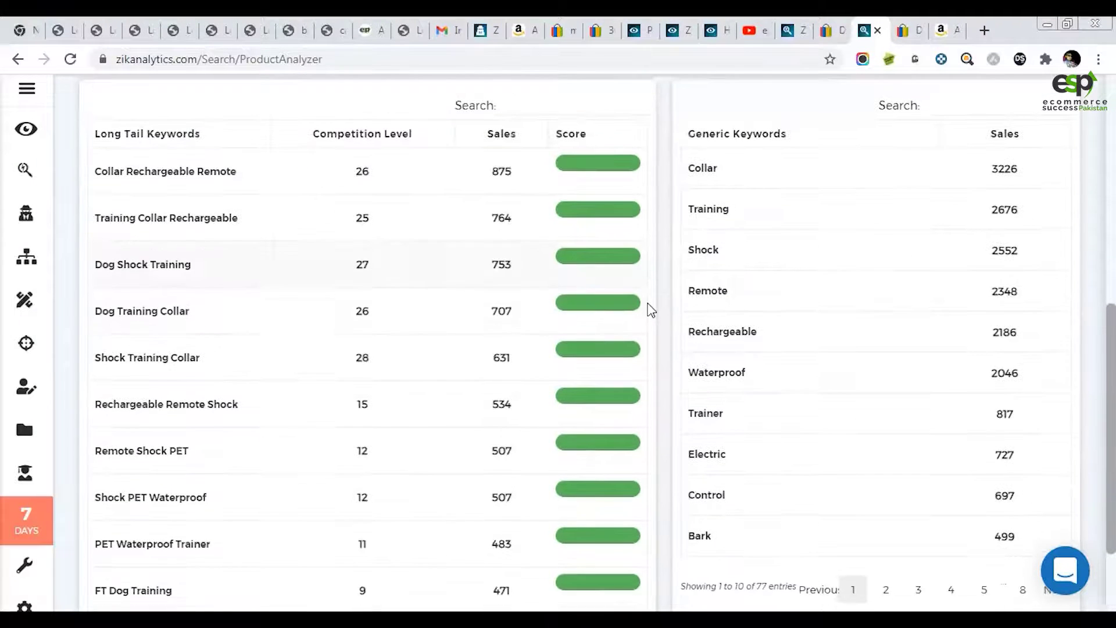
pyautogui.scroll(-1, 319, 333)
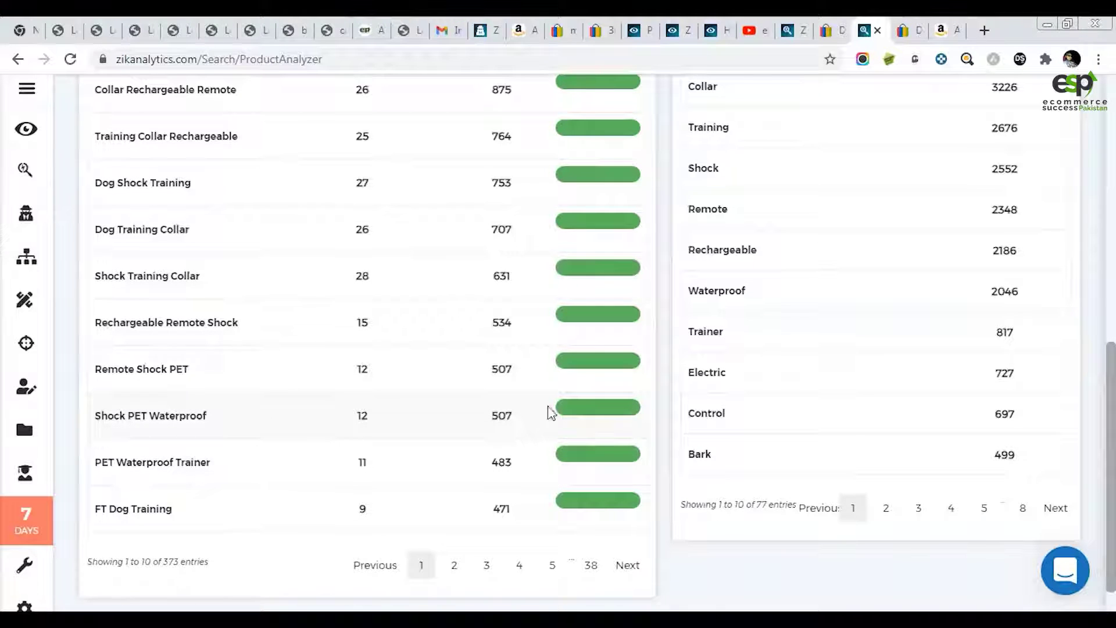
pyautogui.scroll(10, 576, 384)
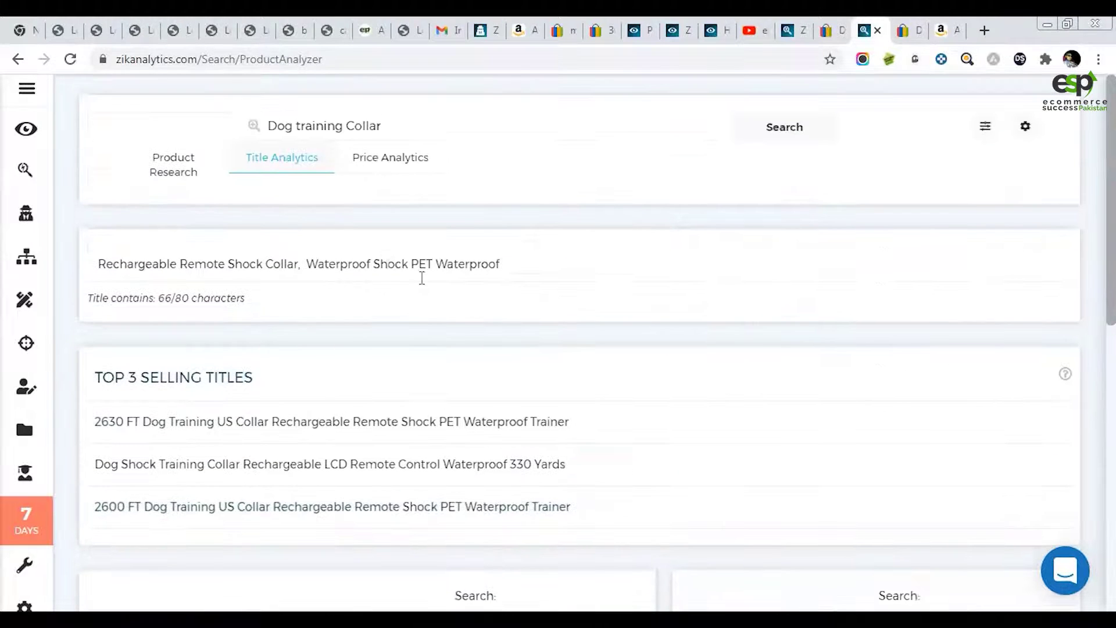
pyautogui.doubleClick(336, 255)
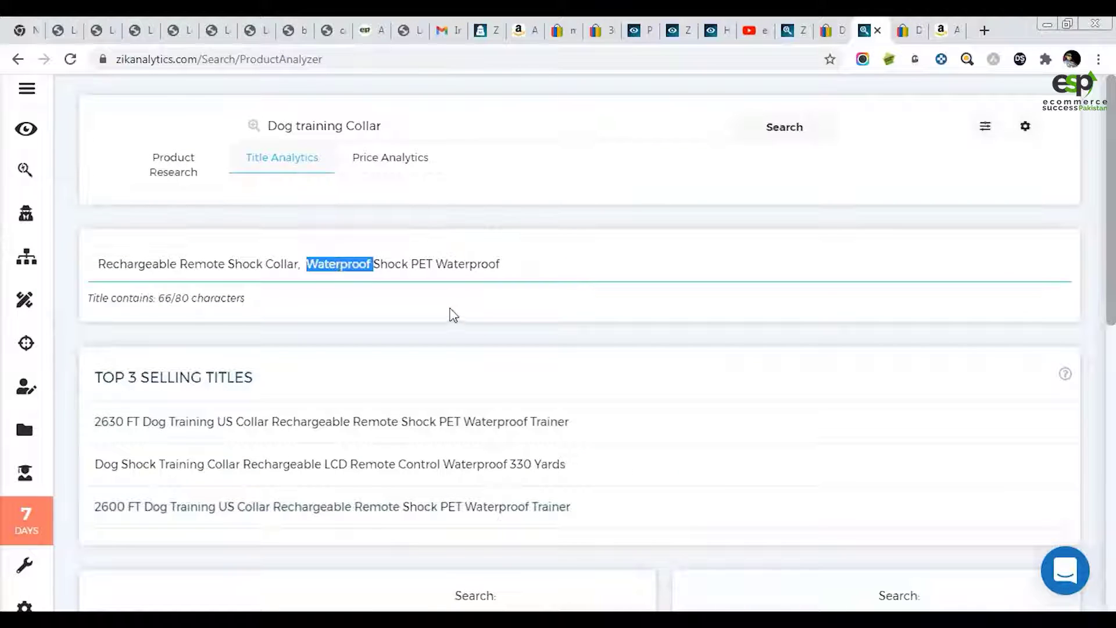
pyautogui.press('BackSpace')
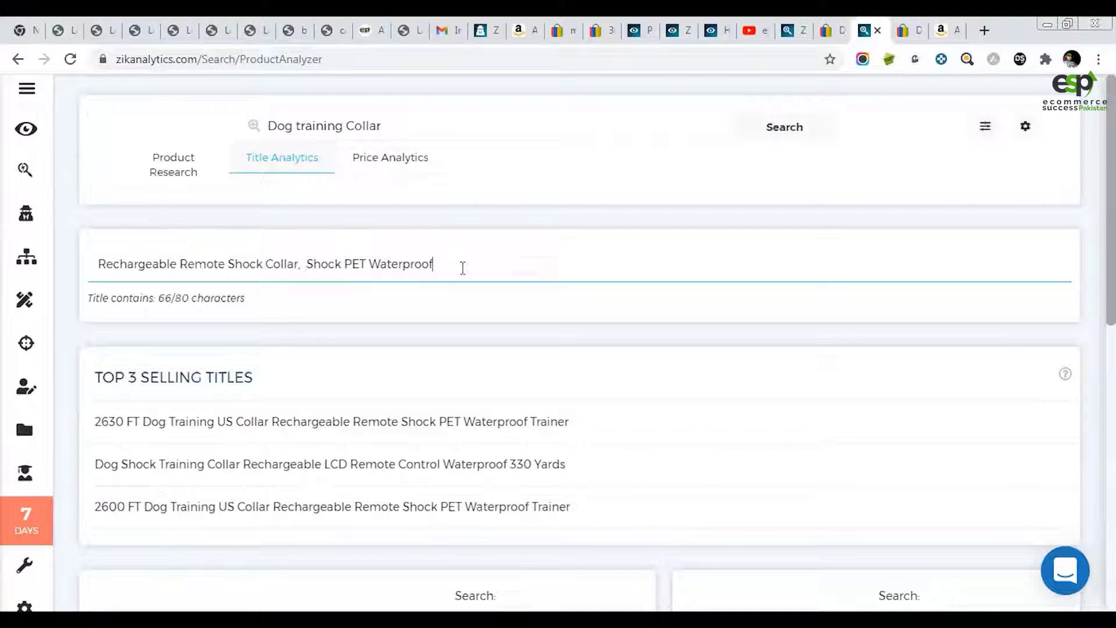
# - Add the generic keyword "Collar" to the end of the combined title
pyautogui.scroll(-7, 465, 269)
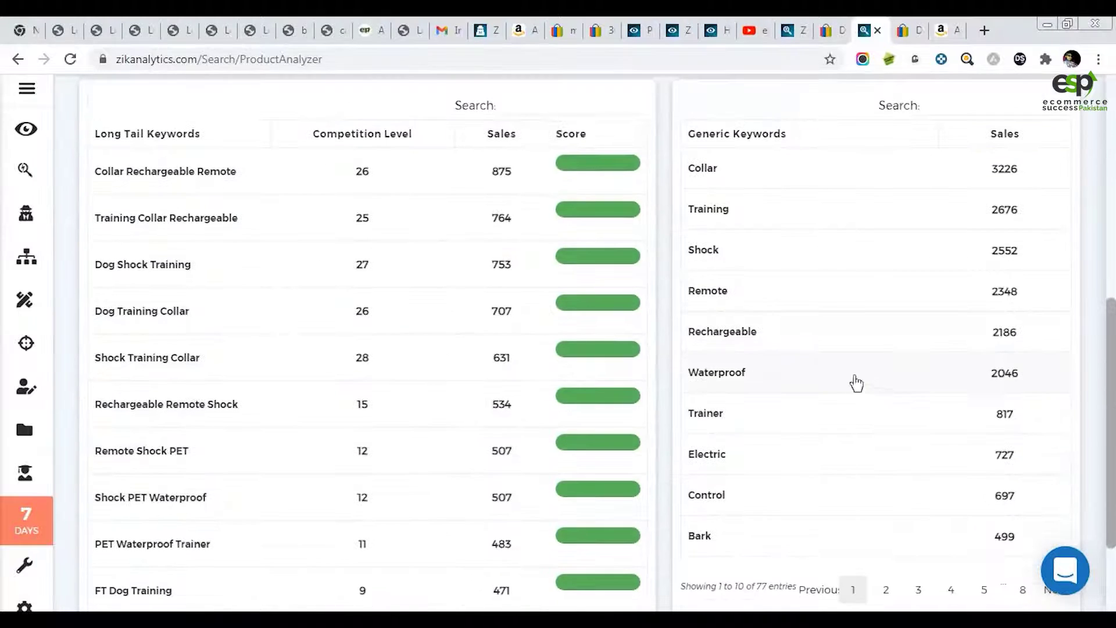
pyautogui.scroll(-1, 756, 395)
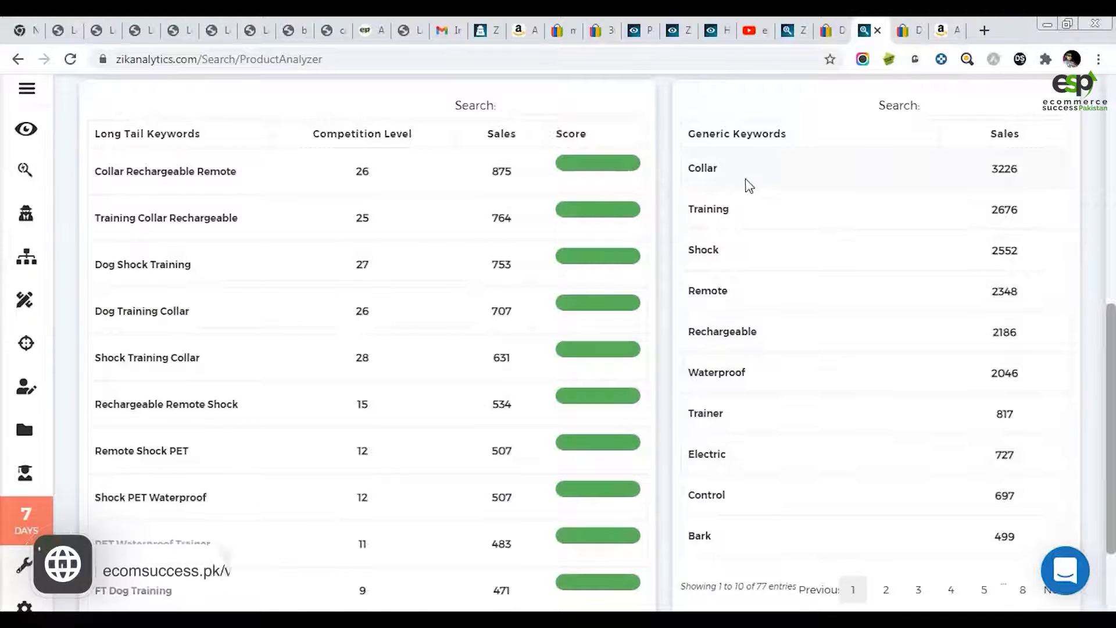
pyautogui.scroll(8, 667, 339)
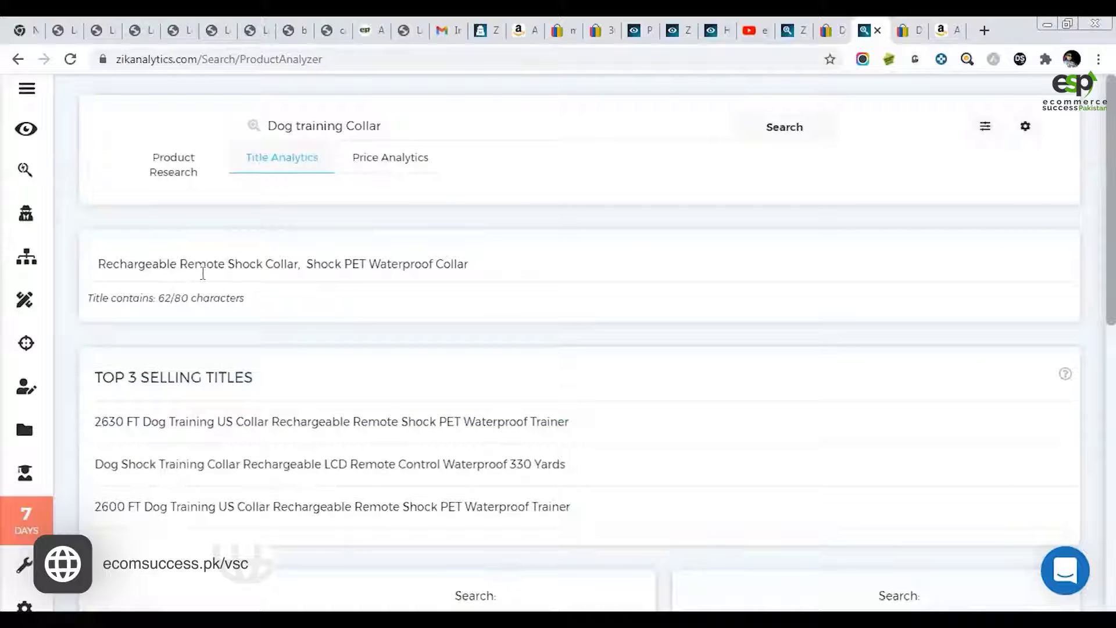
# - Copy "2600Ft Remote" from the Amazon collar's title and insert it at the start of the combined title
pyautogui.click(506, 279)
pyautogui.scroll(-2, 507, 282)
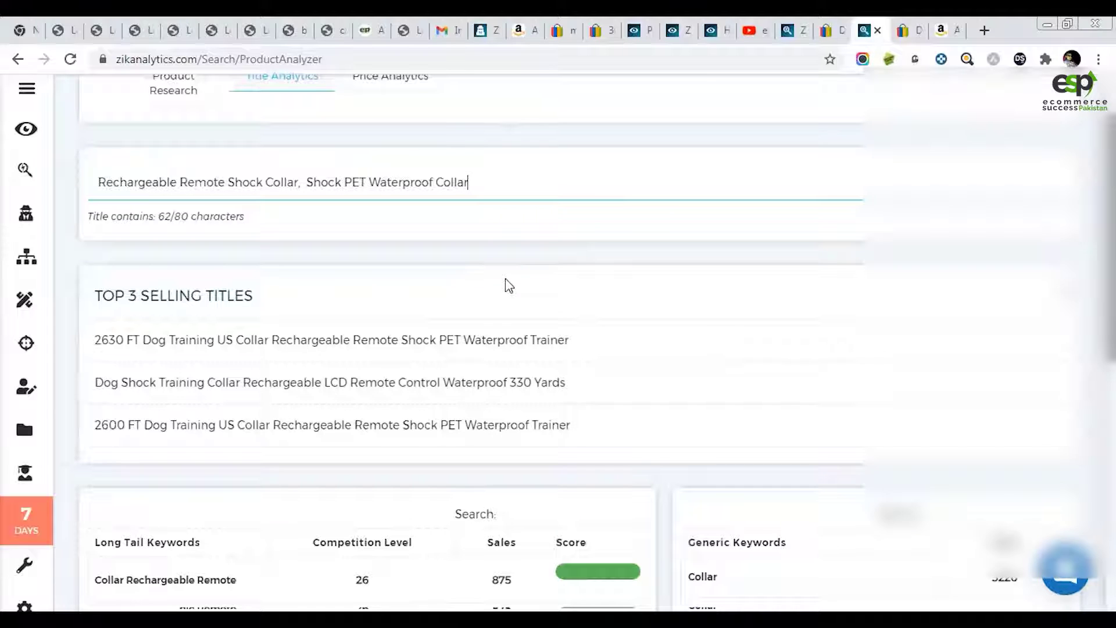
pyautogui.scroll(-3, 508, 285)
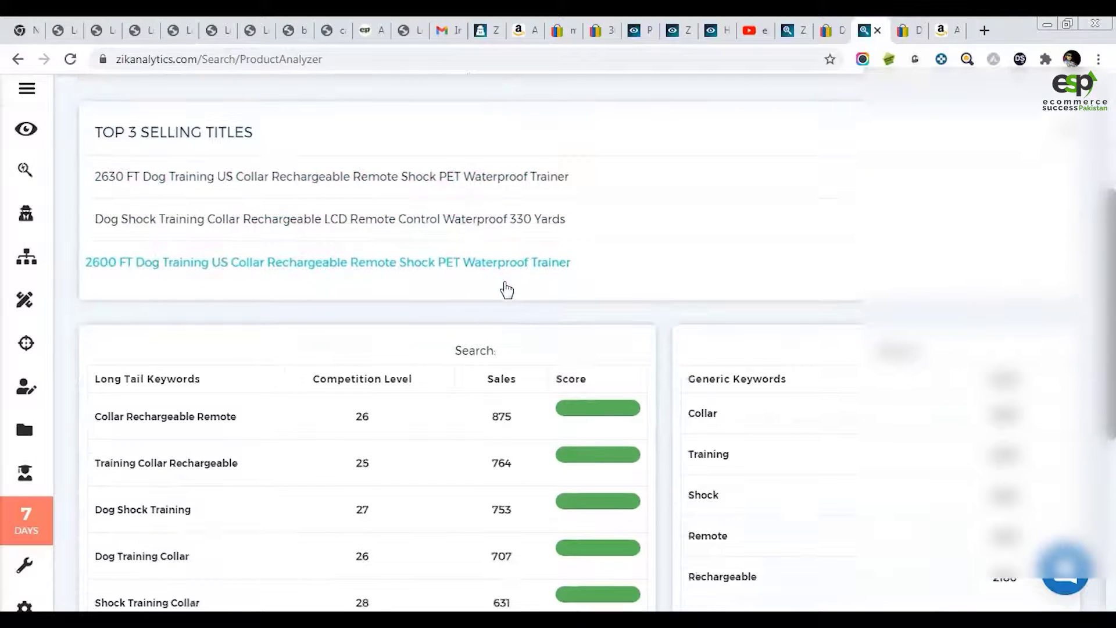
pyautogui.scroll(5, 507, 289)
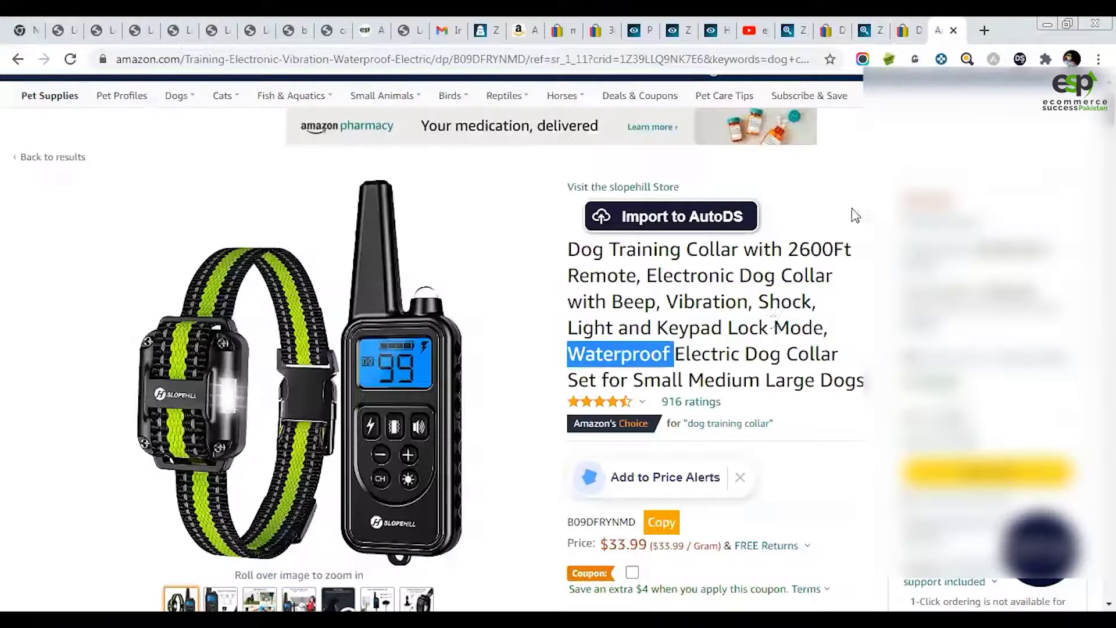
pyautogui.moveTo(788, 249); pyautogui.dragTo(633, 283)
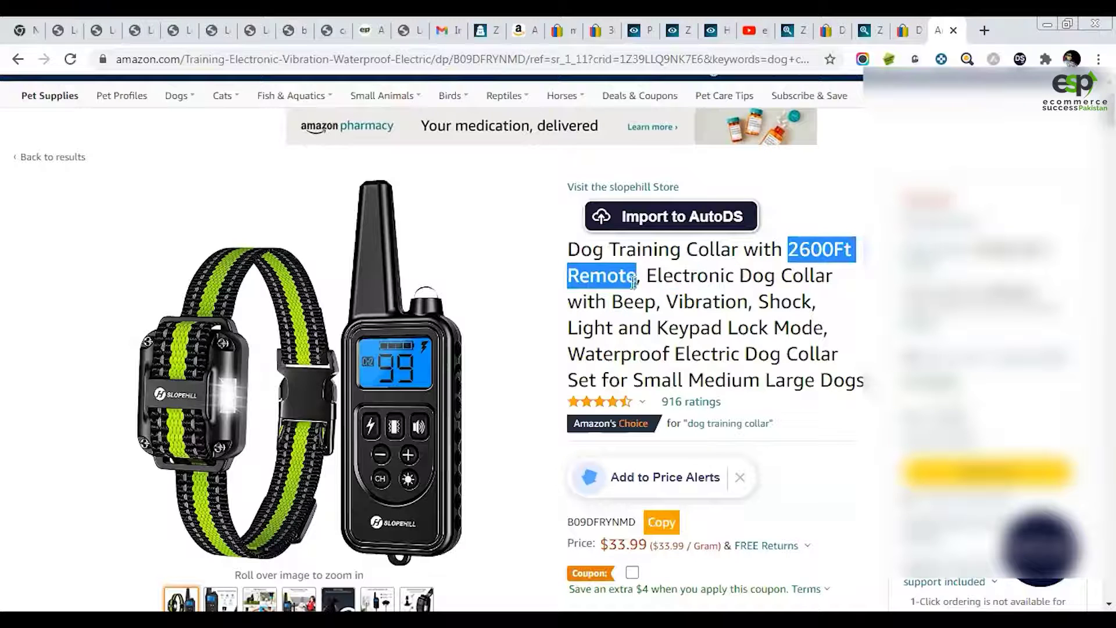
pyautogui.click(872, 30)
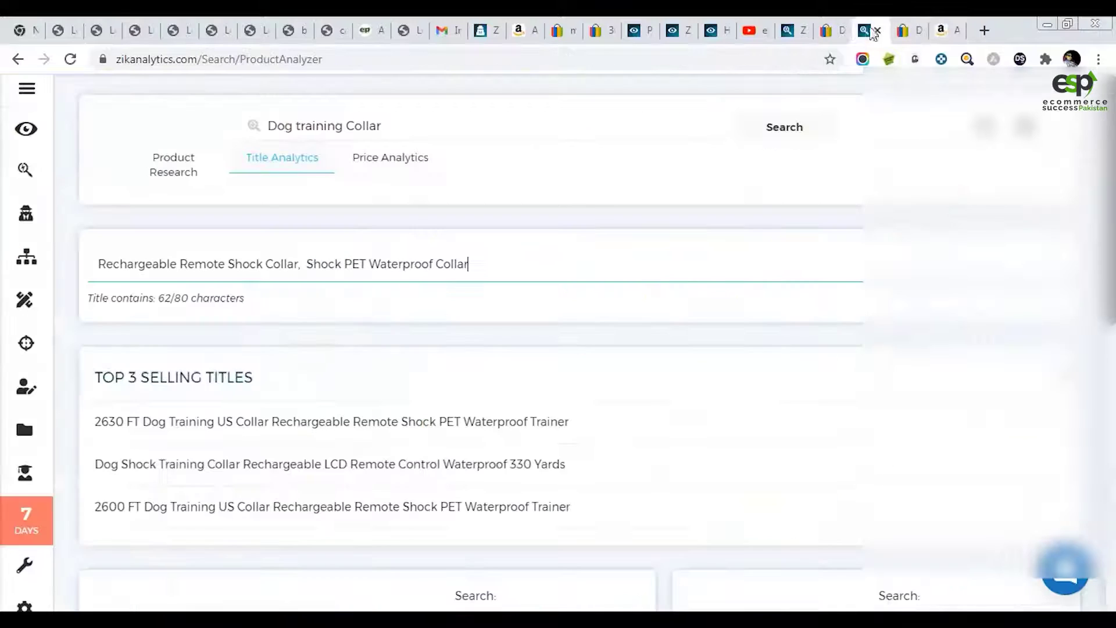
pyautogui.scroll(-3, 590, 316)
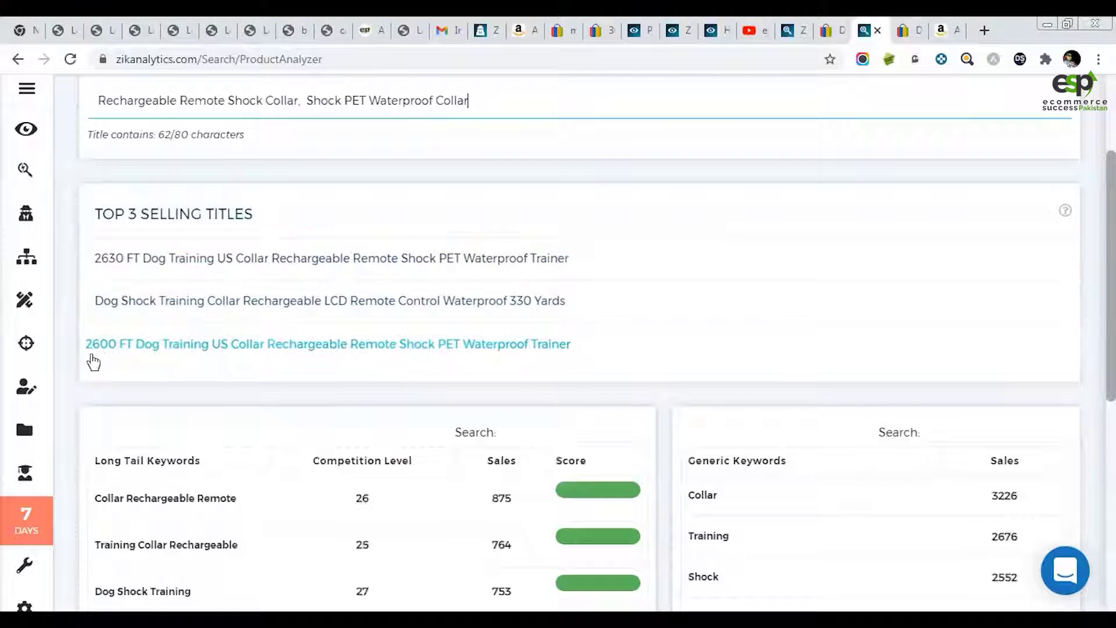
pyautogui.scroll(3, 146, 366)
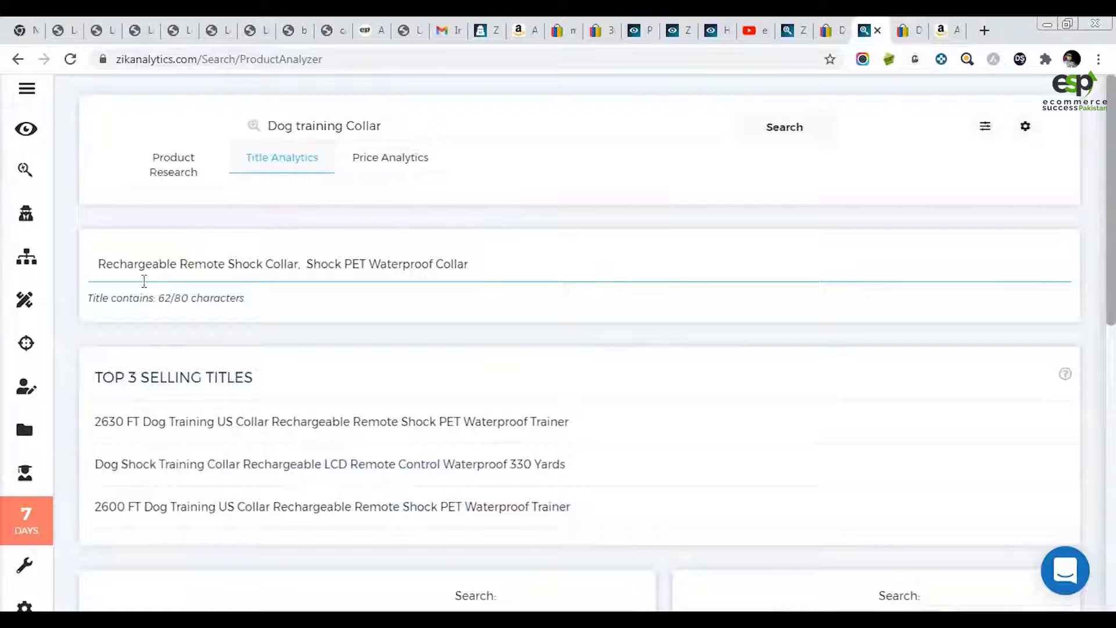
pyautogui.write('2600Ft Remote')
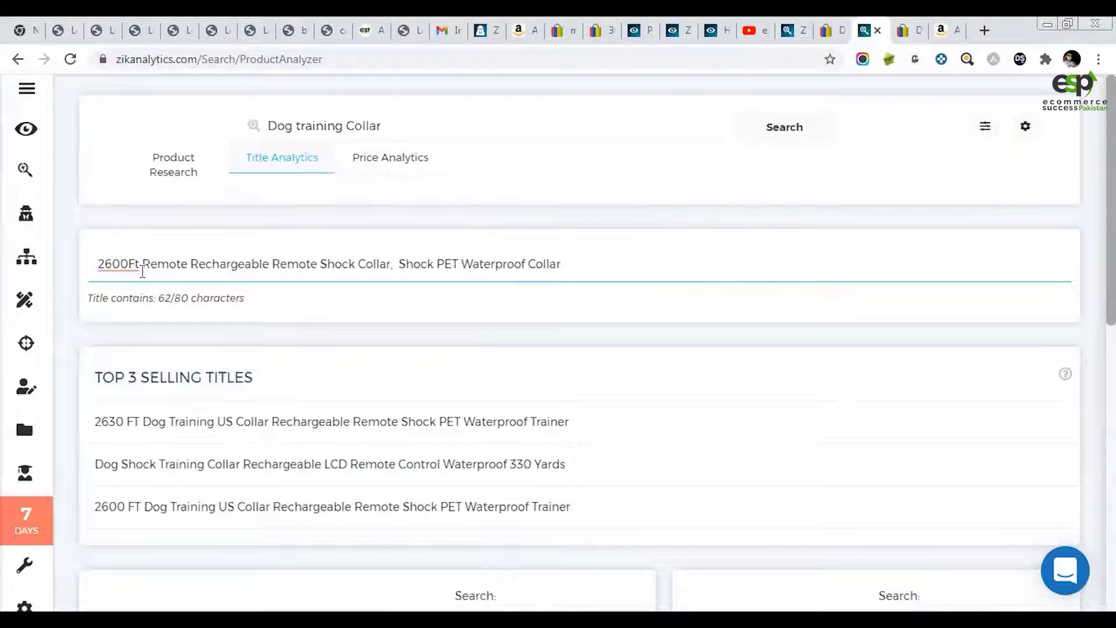
# - Remove the extra "Remote" near the start of the combined title and rewrite the opening range as "2600 FT"
pyautogui.scroll(-1, 145, 271)
pyautogui.scroll(1, 144, 270)
pyautogui.doubleClick(158, 268)
pyautogui.press('BackSpace')
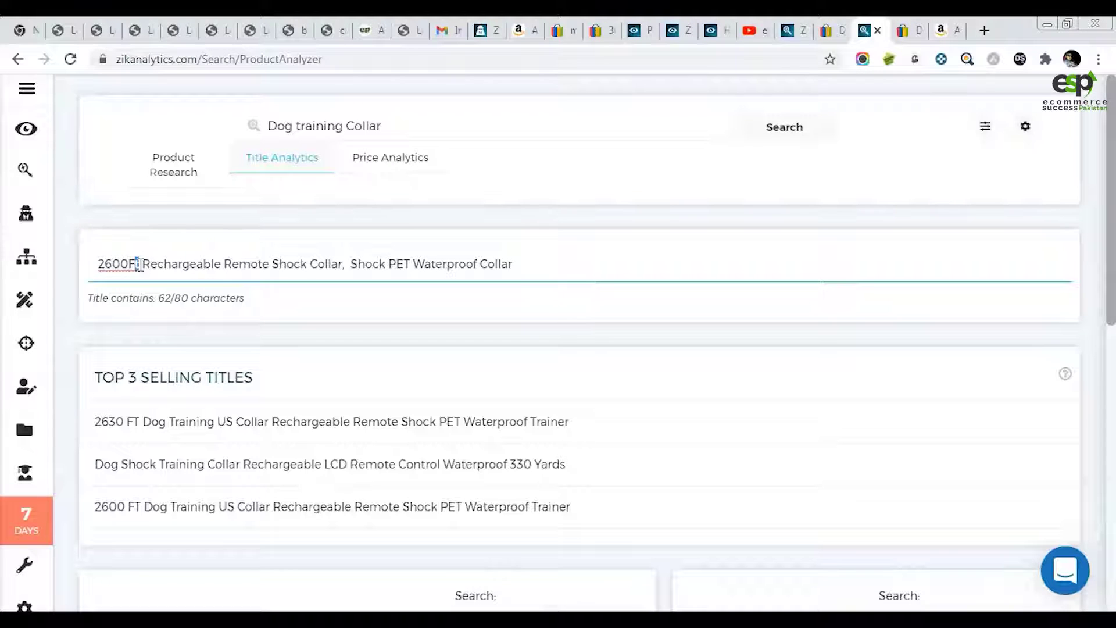
pyautogui.write('T')
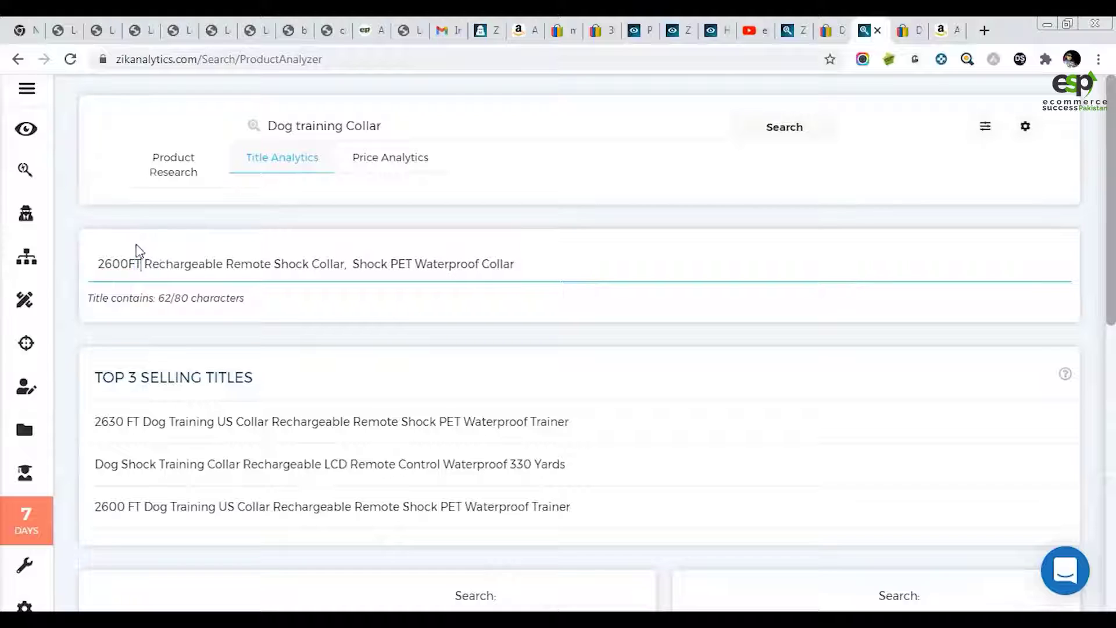
pyautogui.click(129, 259)
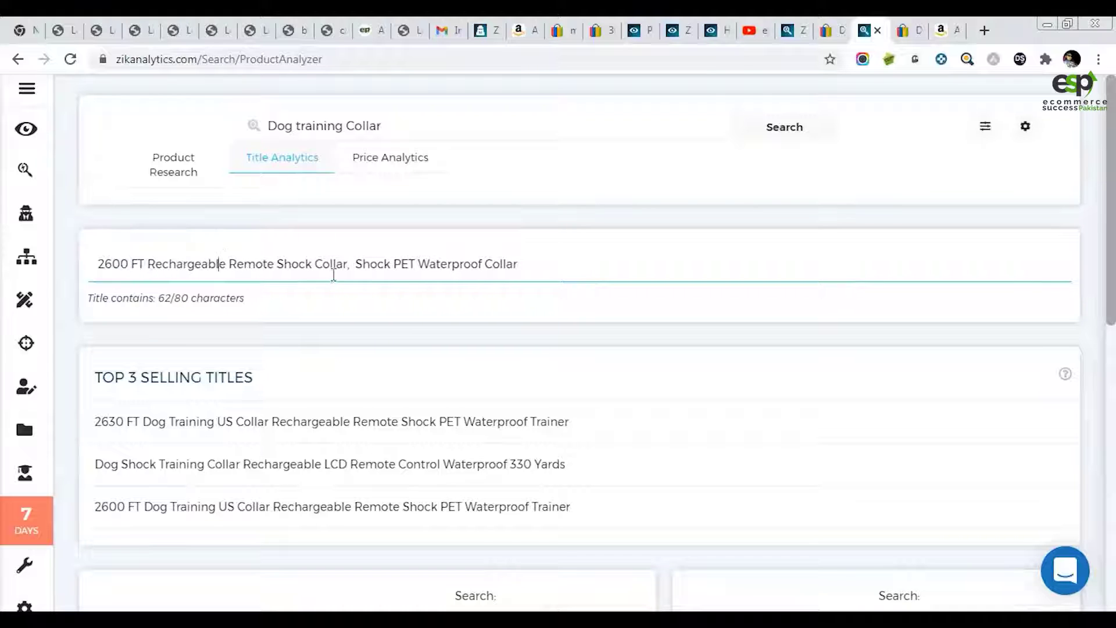
# - Compare the combined title with the top selling titles and both keyword tables to find another term
pyautogui.click(477, 264)
pyautogui.scroll(-8, 525, 378)
pyautogui.scroll(7, 493, 311)
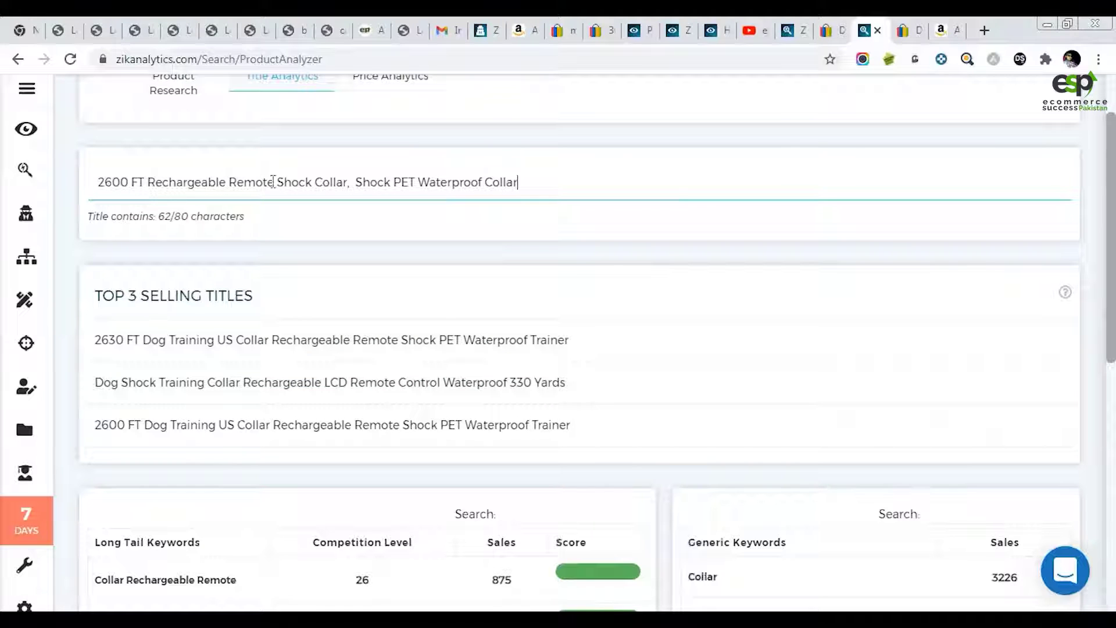
pyautogui.scroll(-3, 483, 274)
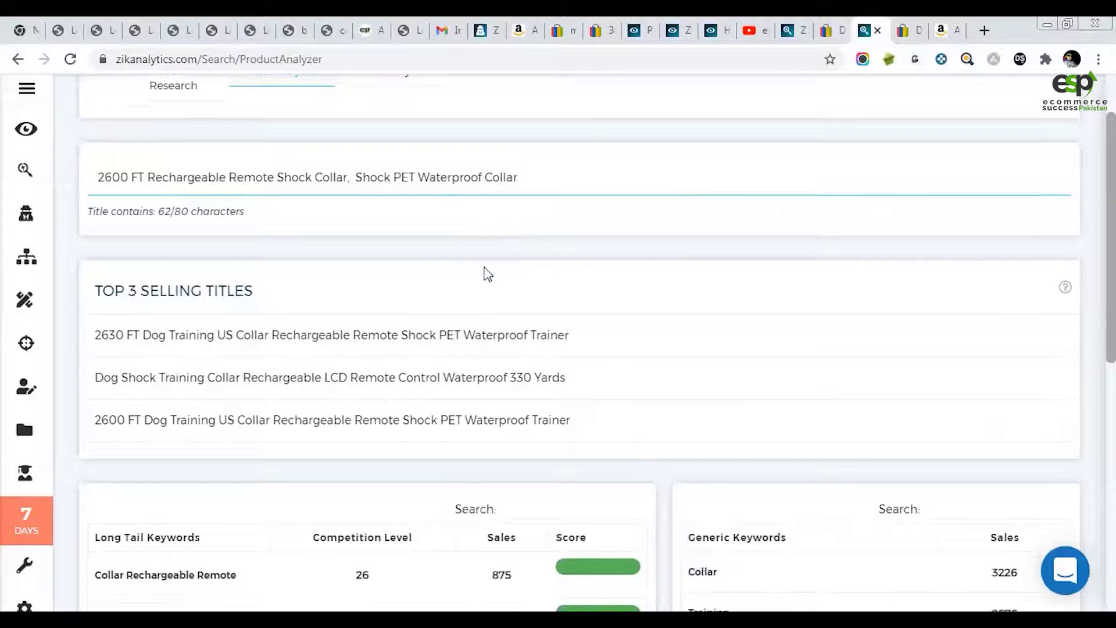
pyautogui.scroll(-4, 421, 292)
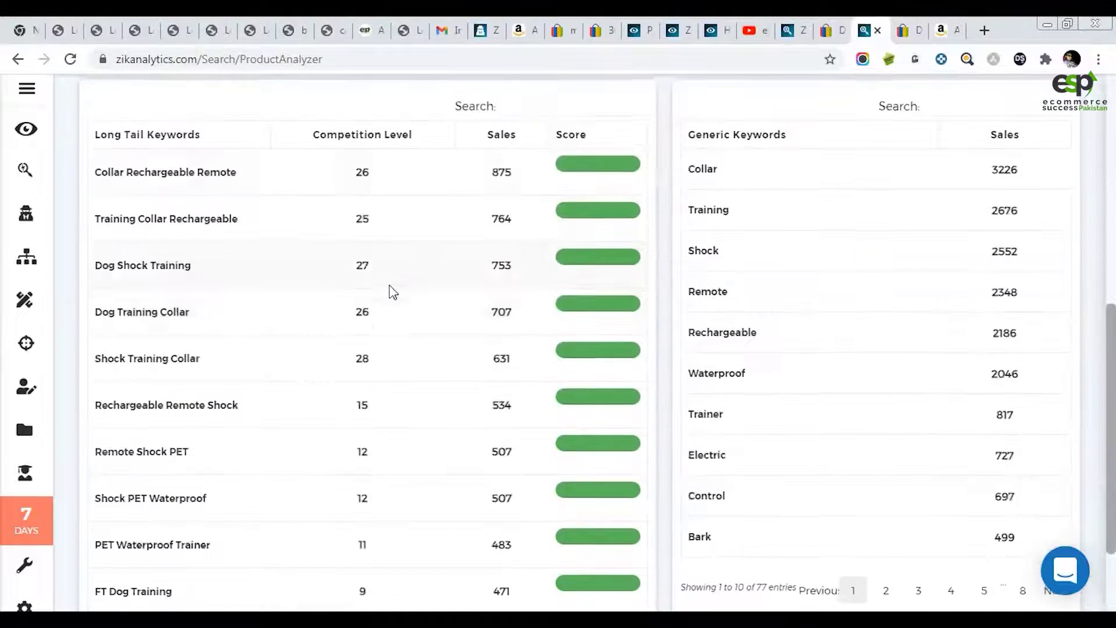
# - Try to add another keyword to the combined title, and check the title's character count against the limit
pyautogui.scroll(4, 396, 291)
pyautogui.scroll(-6, 389, 289)
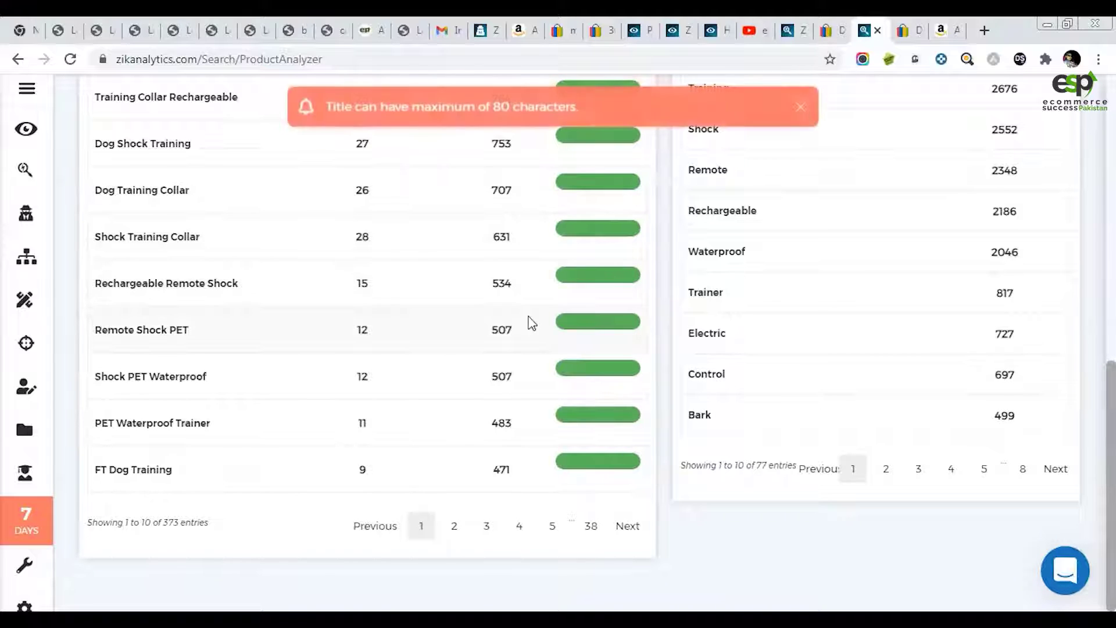
pyautogui.scroll(4, 495, 311)
pyautogui.scroll(5, 495, 306)
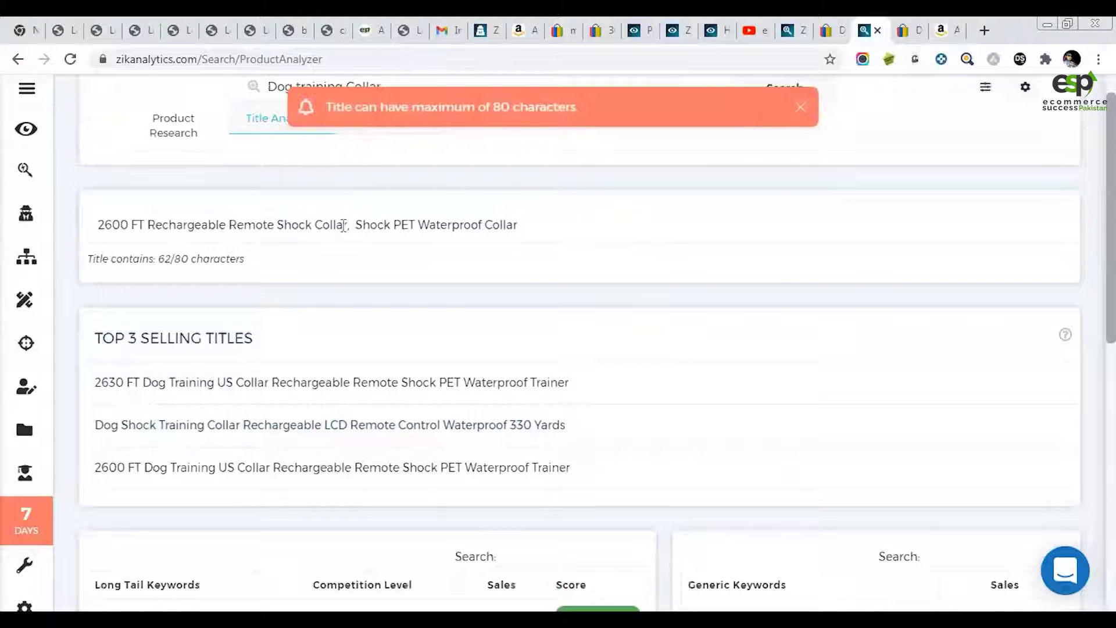
pyautogui.moveTo(157, 258)
pyautogui.mouseDown()
pyautogui.moveTo(186, 260)
pyautogui.moveTo(165, 259)
pyautogui.moveTo(174, 265)
pyautogui.mouseUp()
pyautogui.scroll(-10, 265, 302)
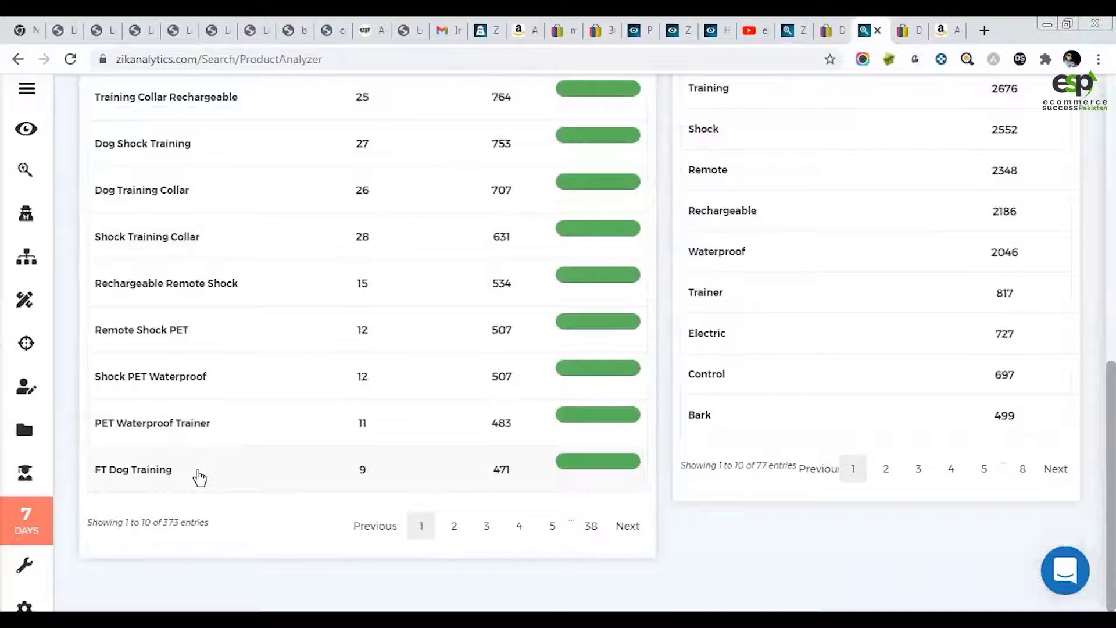
# - Remove ", Shock PET Waterproof Collar" from the end of the combined title, leaving "2600 FT Rechargeable Remote Shock Collar"
pyautogui.scroll(3, 462, 446)
pyautogui.scroll(8, 471, 443)
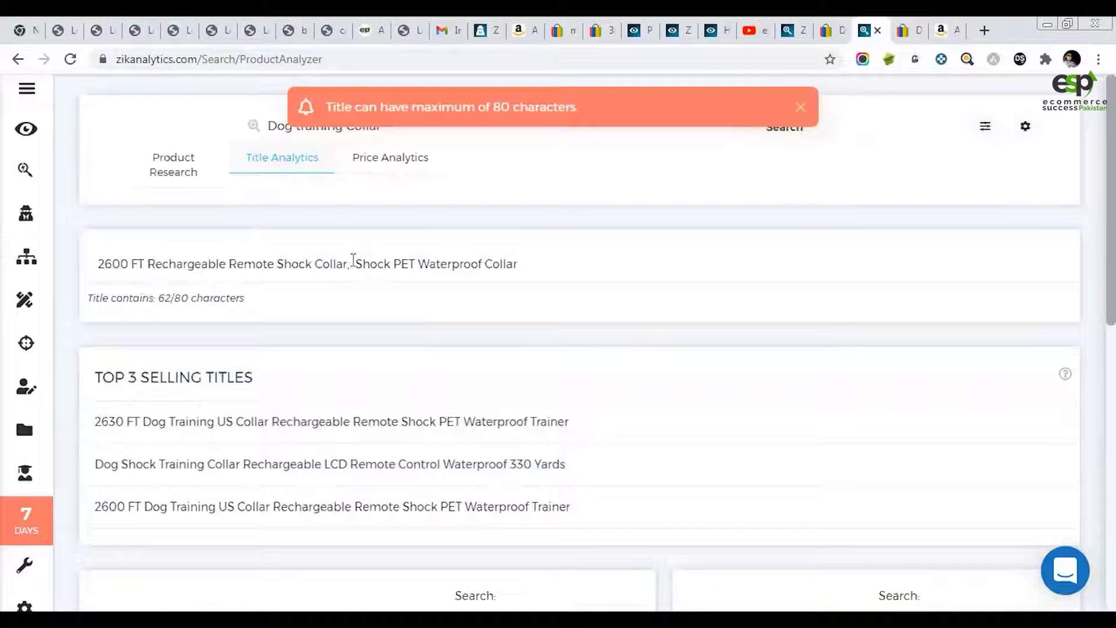
pyautogui.moveTo(356, 264); pyautogui.dragTo(608, 263)
pyautogui.press('BackSpace')
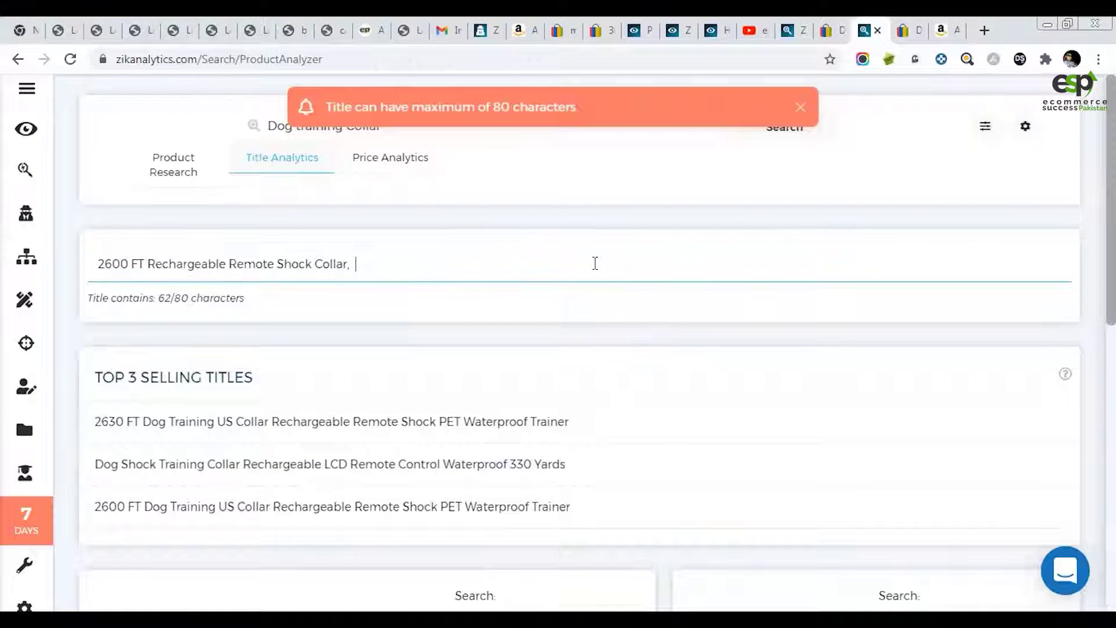
pyautogui.press('BackSpace')
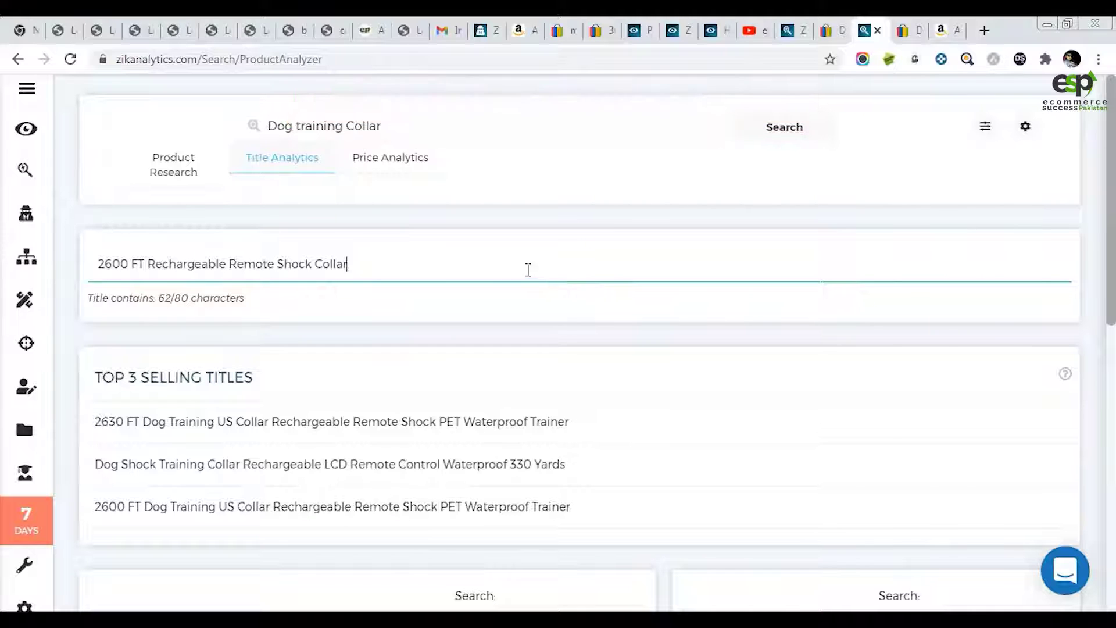
# - Add the long-tail keyword "FT Dog Training" to the combined title and move it in place of "FT" after "2600"
pyautogui.scroll(-10, 370, 346)
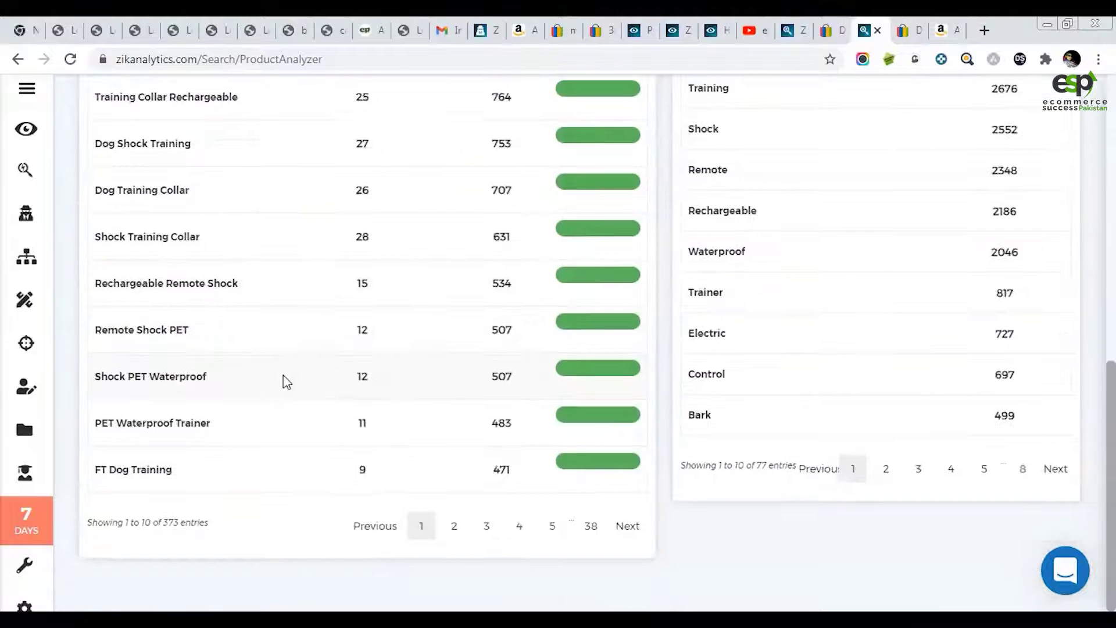
pyautogui.scroll(10, 311, 481)
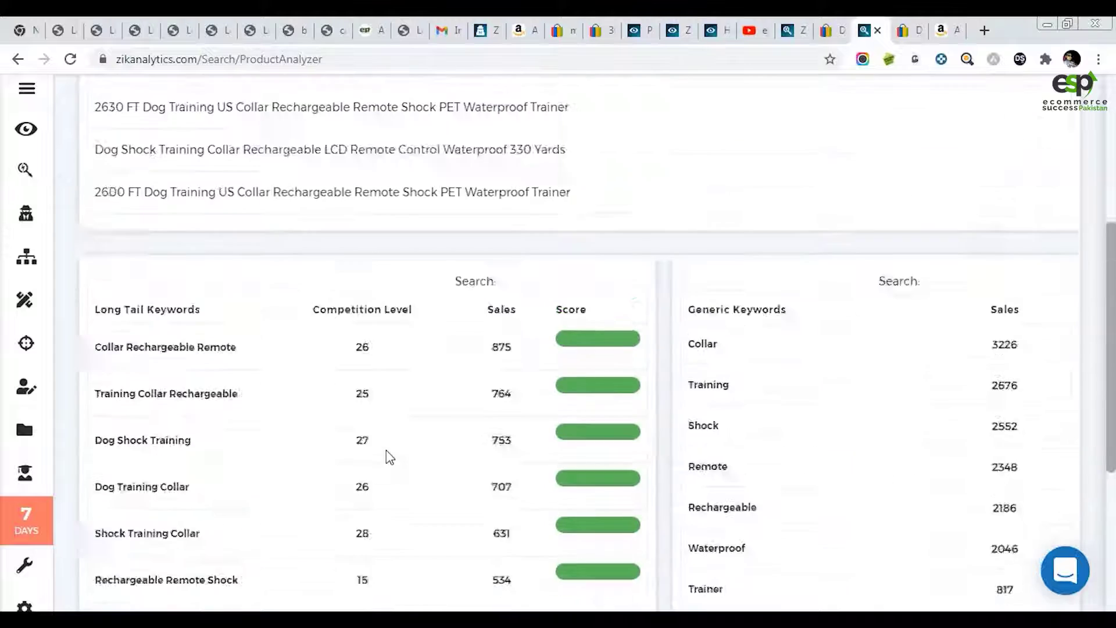
pyautogui.scroll(-1, 465, 184)
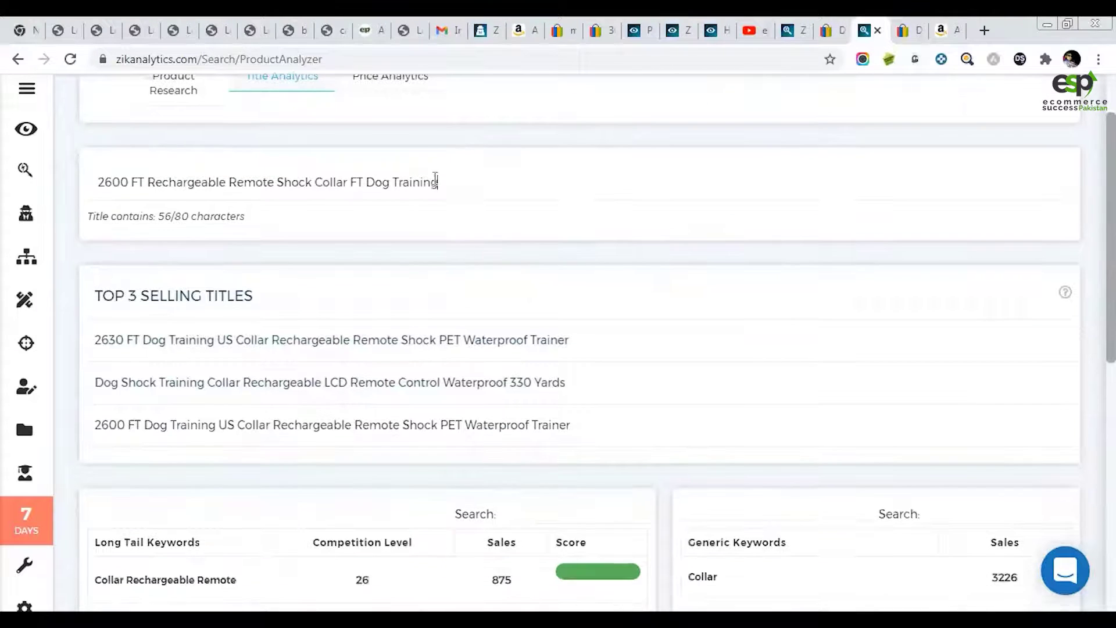
pyautogui.moveTo(438, 182); pyautogui.dragTo(351, 182)
pyautogui.hotkey('ctrl', 'c')
pyautogui.press('BackSpace')
pyautogui.moveTo(144, 176); pyautogui.dragTo(138, 174)
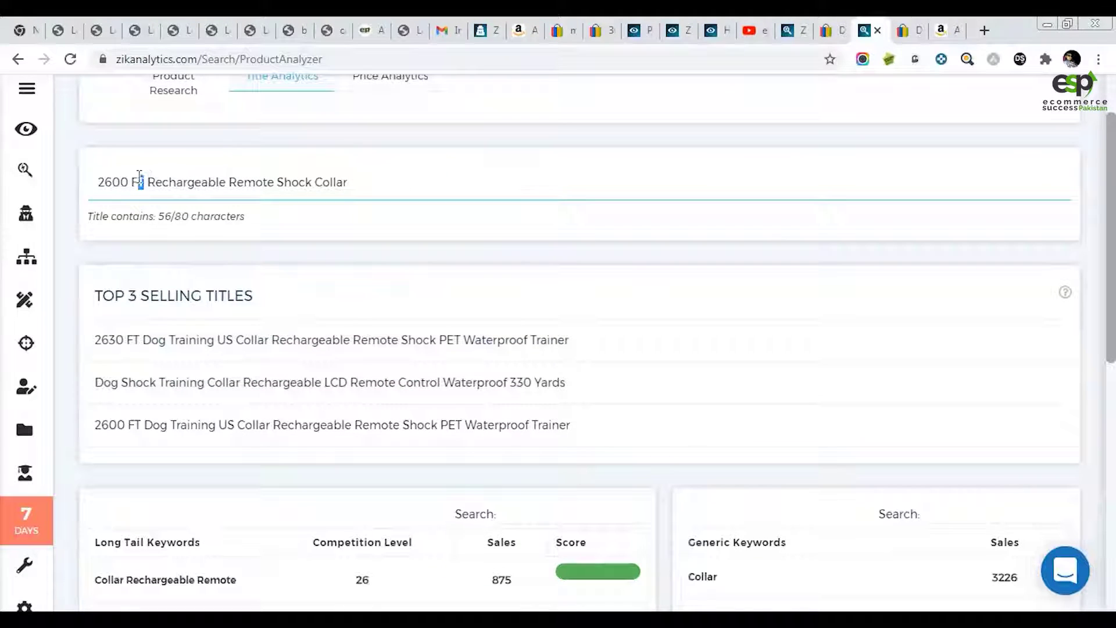
pyautogui.hotkey('ctrl', 'v')
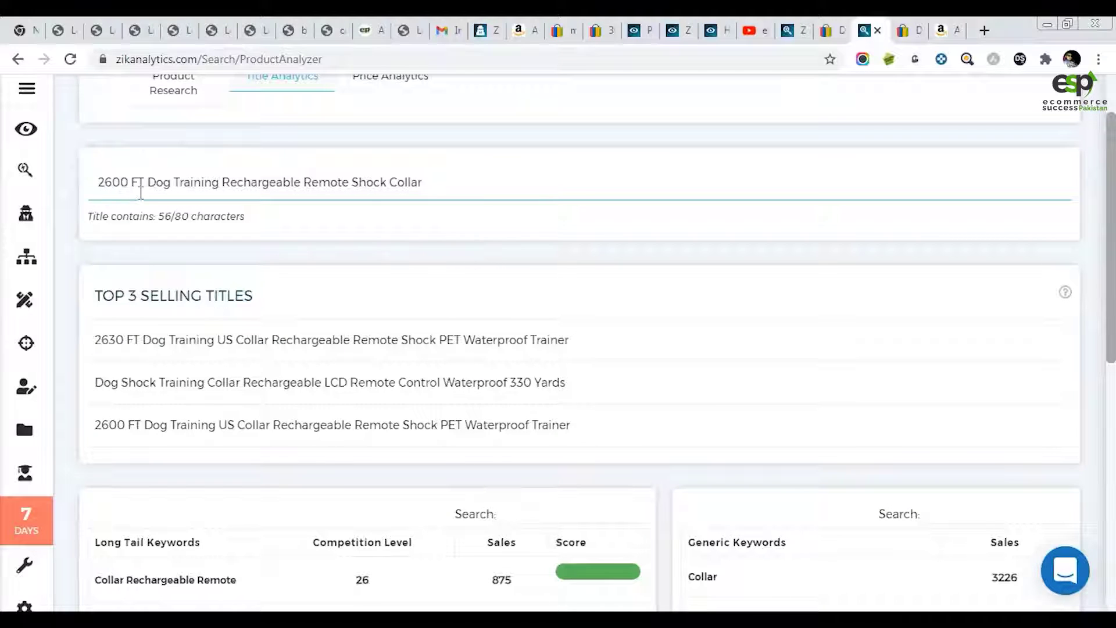
# - Try to extend the combined title with the long-tail keyword "Shock PET Waterproof", and delete it from the title again
pyautogui.scroll(-5, 189, 277)
pyautogui.scroll(7, 174, 273)
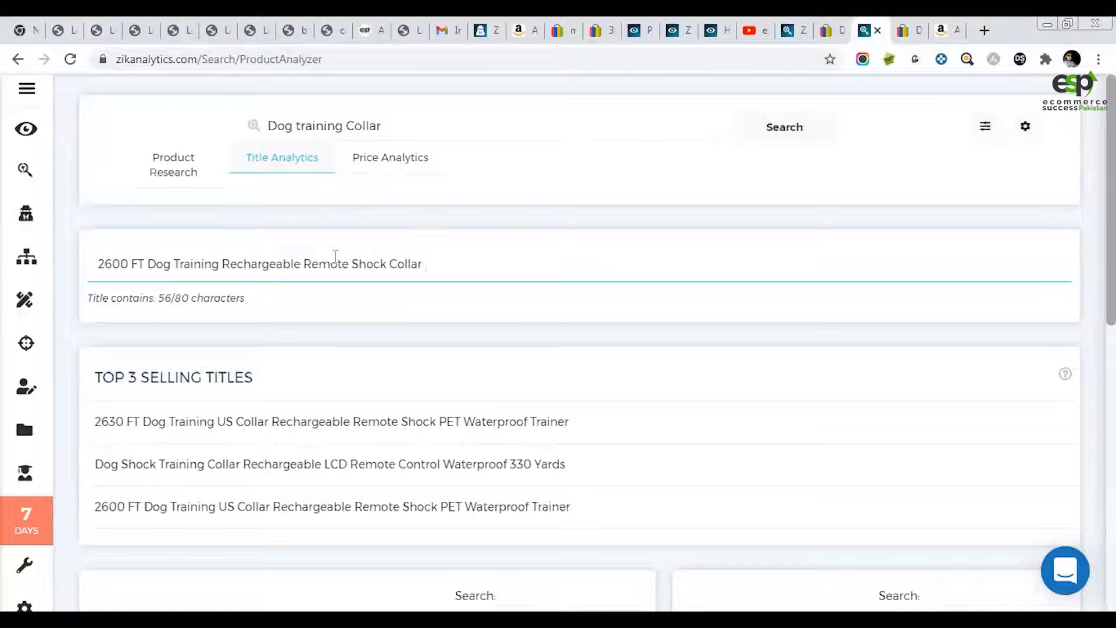
pyautogui.scroll(-10, 454, 325)
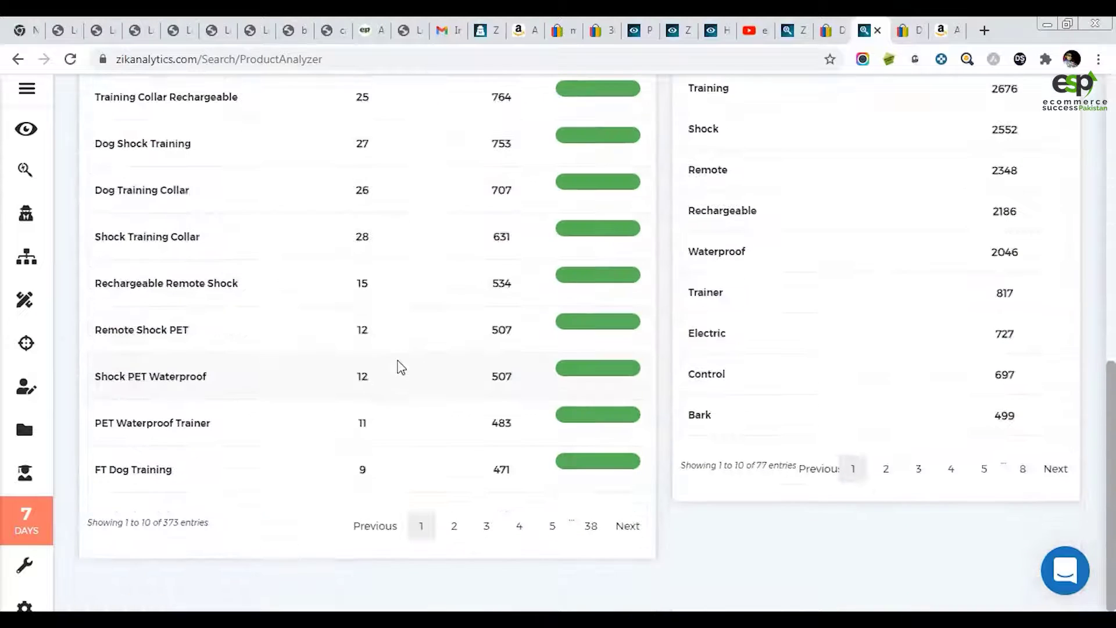
pyautogui.scroll(3, 302, 387)
pyautogui.scroll(2, 264, 399)
pyautogui.scroll(-1, 261, 399)
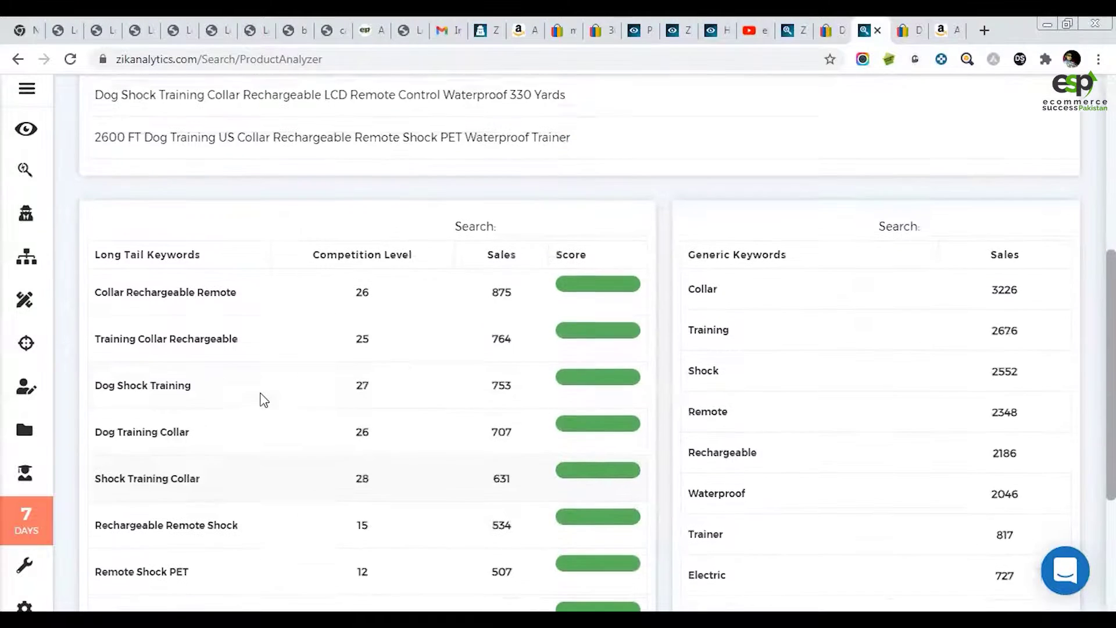
pyautogui.scroll(-4, 257, 398)
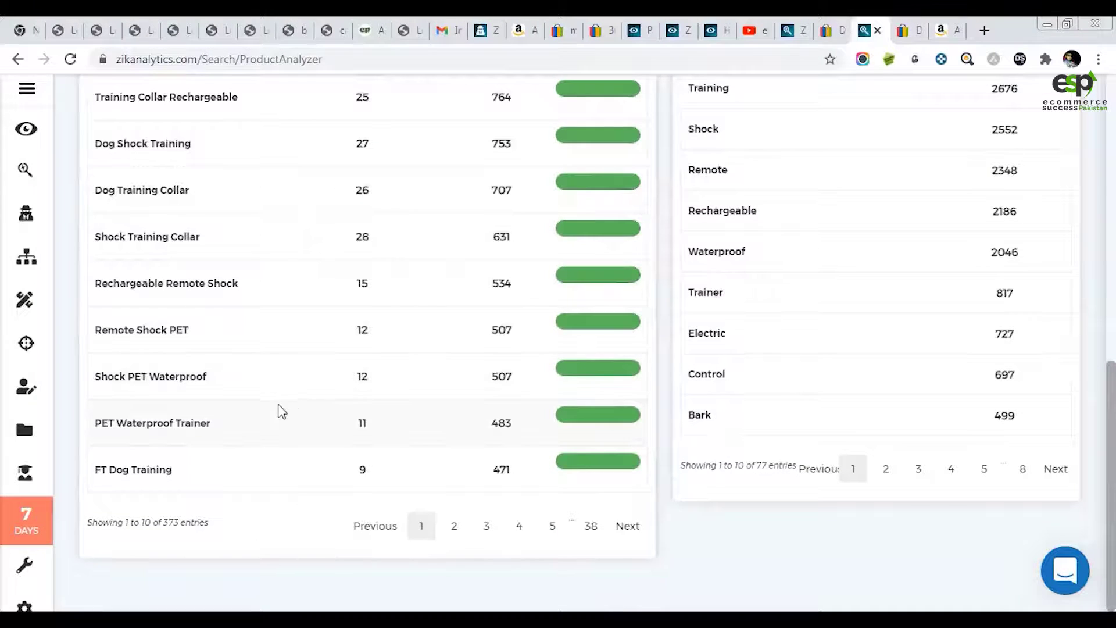
pyautogui.scroll(10, 279, 411)
pyautogui.scroll(1, 359, 226)
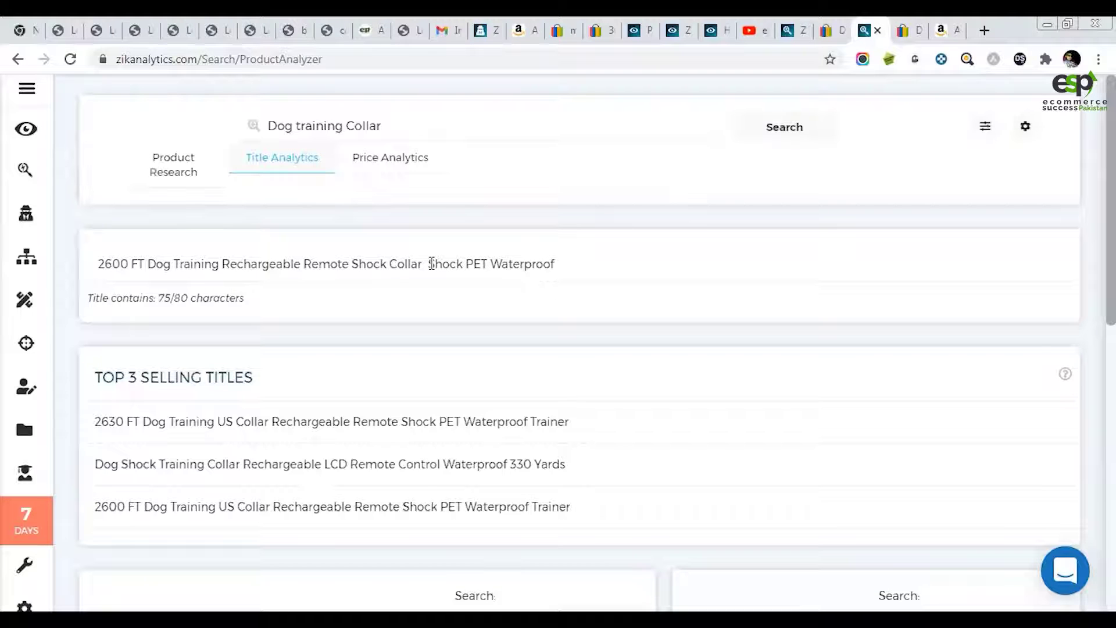
pyautogui.moveTo(441, 264); pyautogui.dragTo(598, 266)
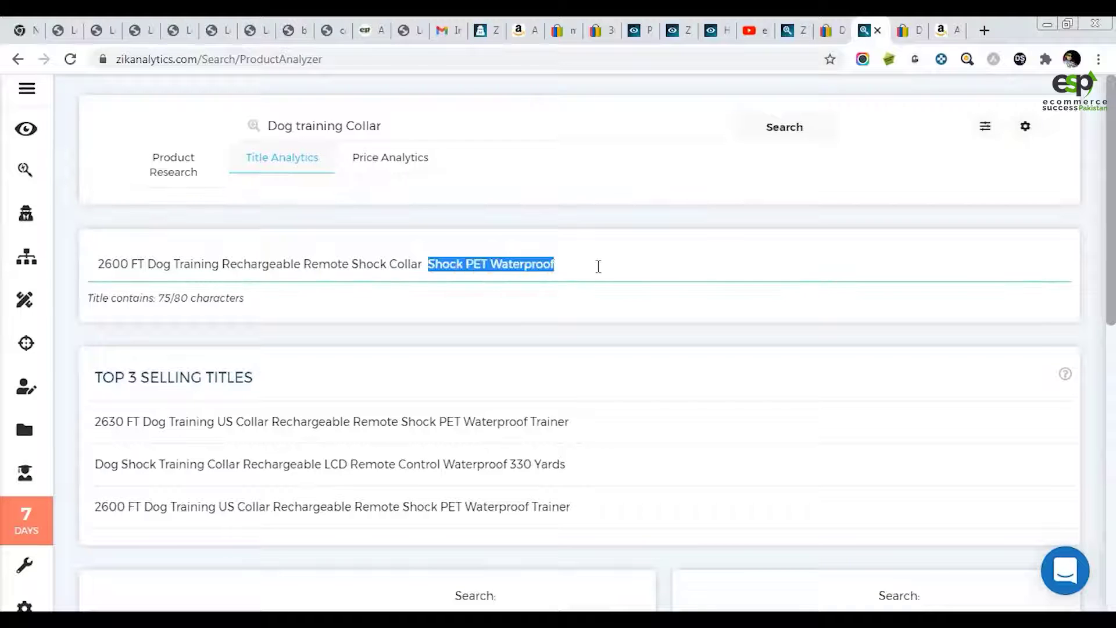
pyautogui.press('BackSpace')
# - Append the long-tail keyword "Shock PET Waterproof" to the combined title and delete its repeated "Shock" and the extra space
pyautogui.scroll(-10, 548, 302)
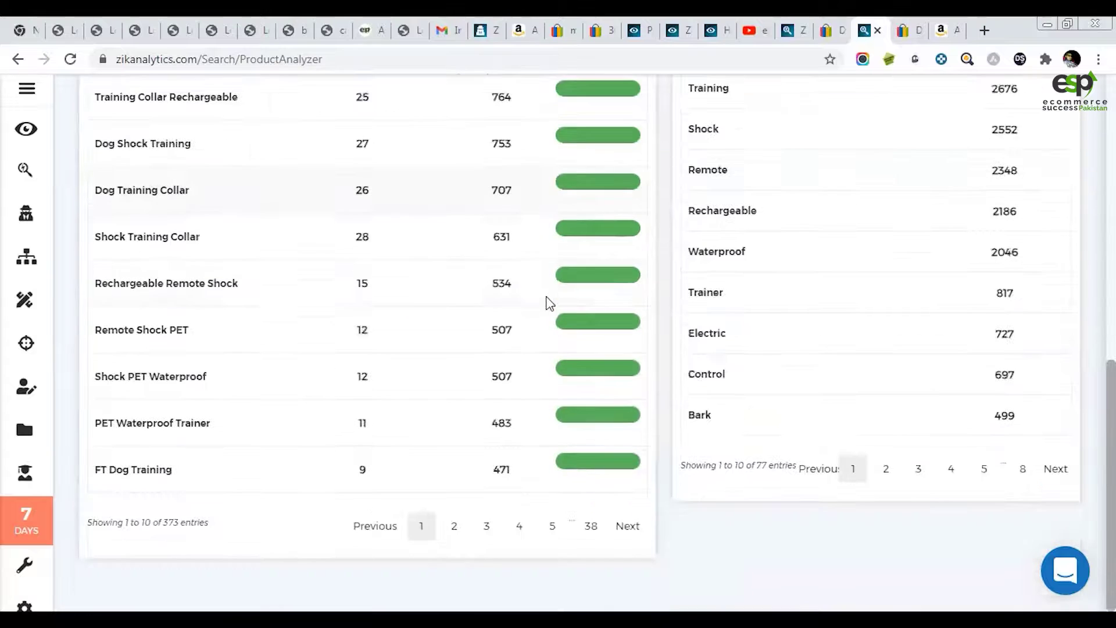
pyautogui.scroll(1, 302, 309)
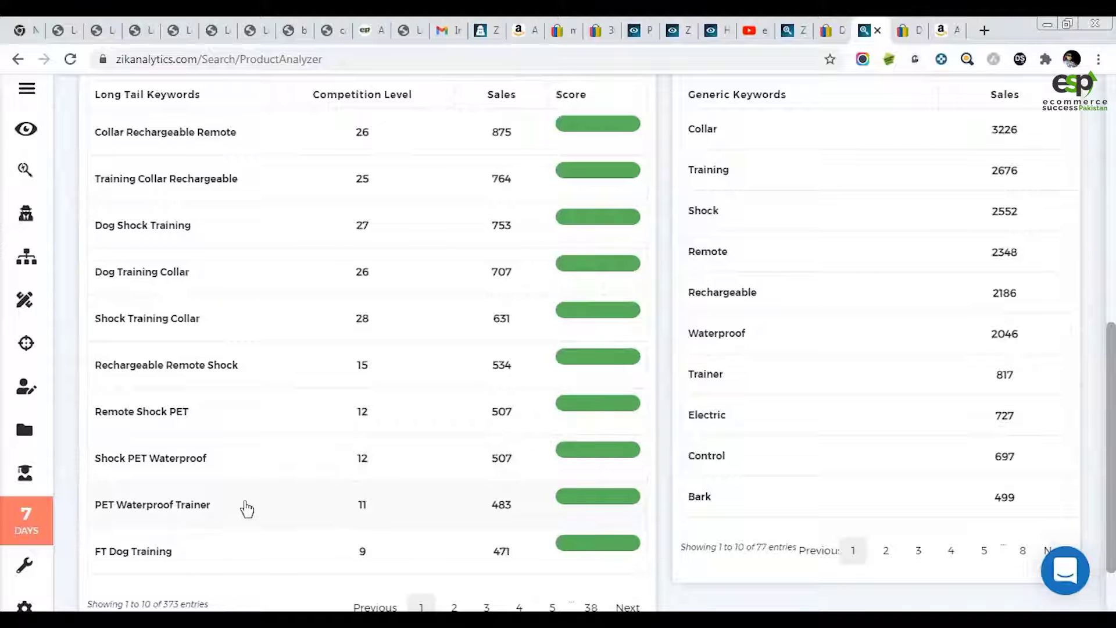
pyautogui.click(267, 465)
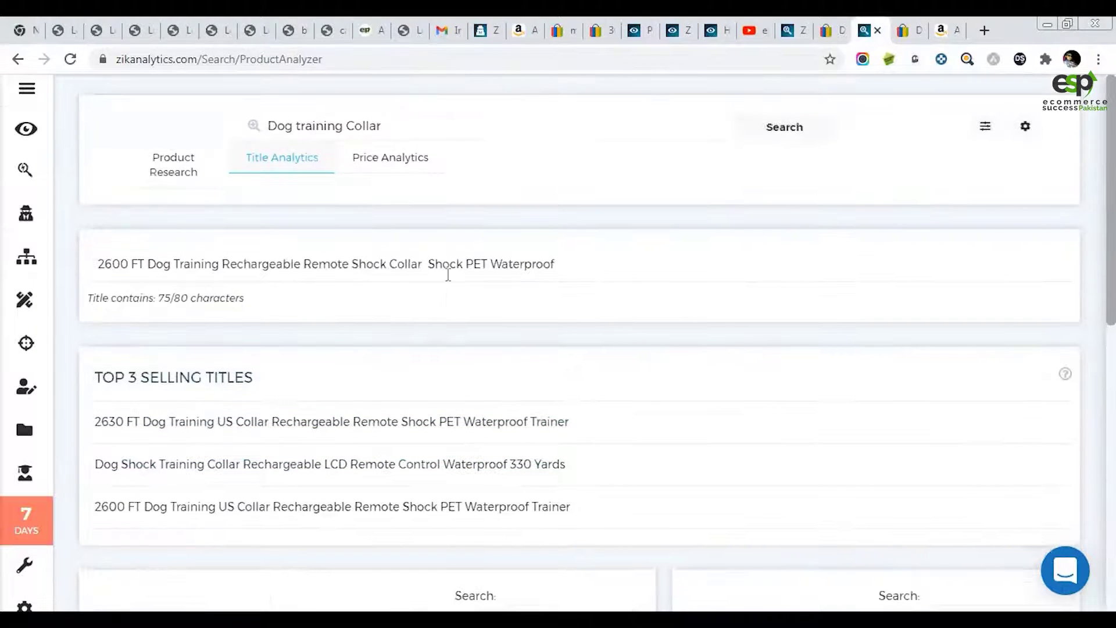
pyautogui.click(428, 259)
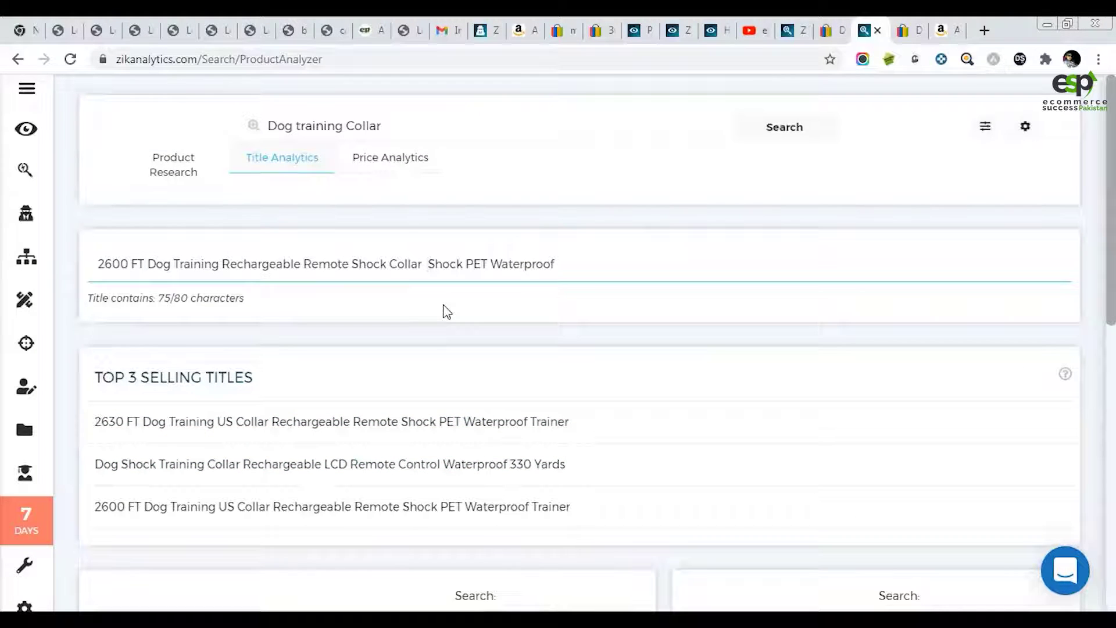
pyautogui.press('BackSpace')
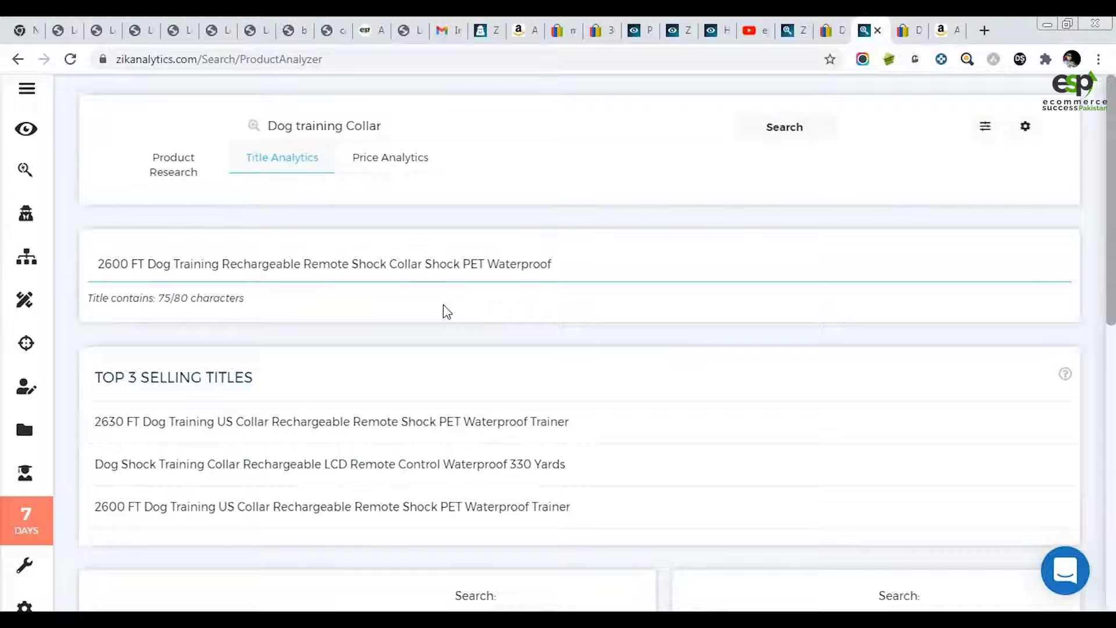
pyautogui.hotkey('ctrl', 'shift', 'Right')
pyautogui.press('Delete')
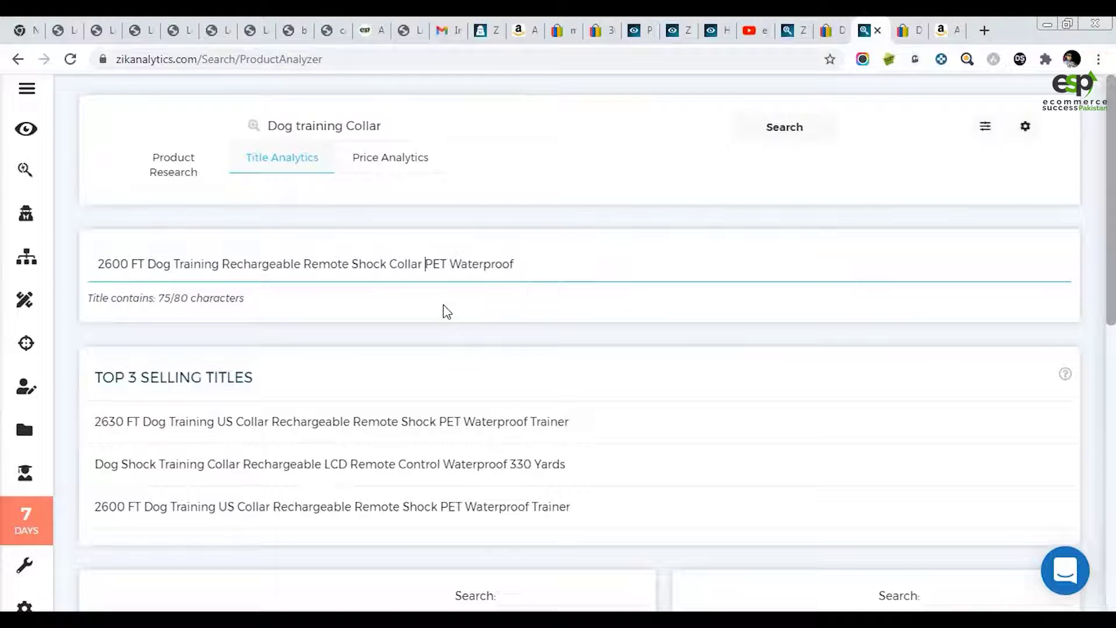
# - Append the generic keyword "Electric" to the end of the combined title
pyautogui.scroll(-7, 459, 279)
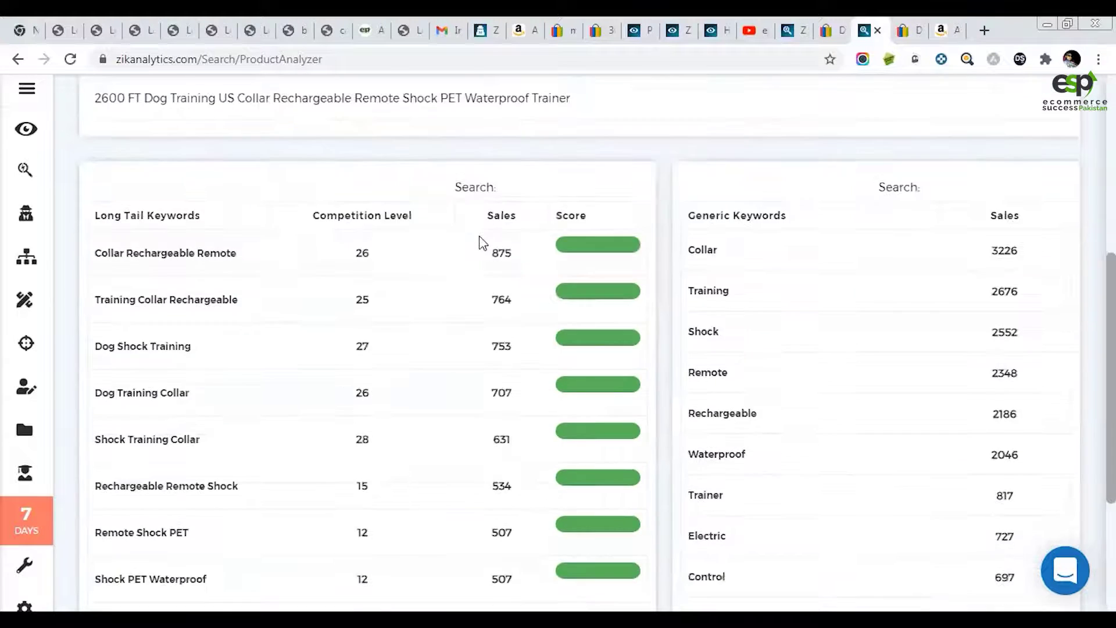
pyautogui.scroll(7, 754, 451)
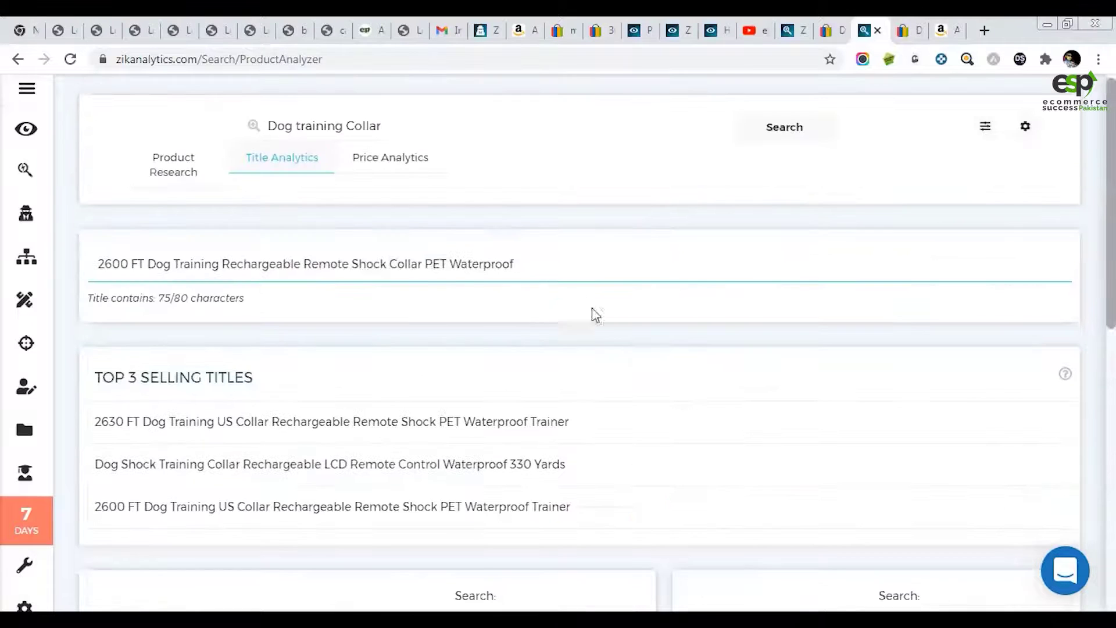
pyautogui.scroll(-8, 712, 347)
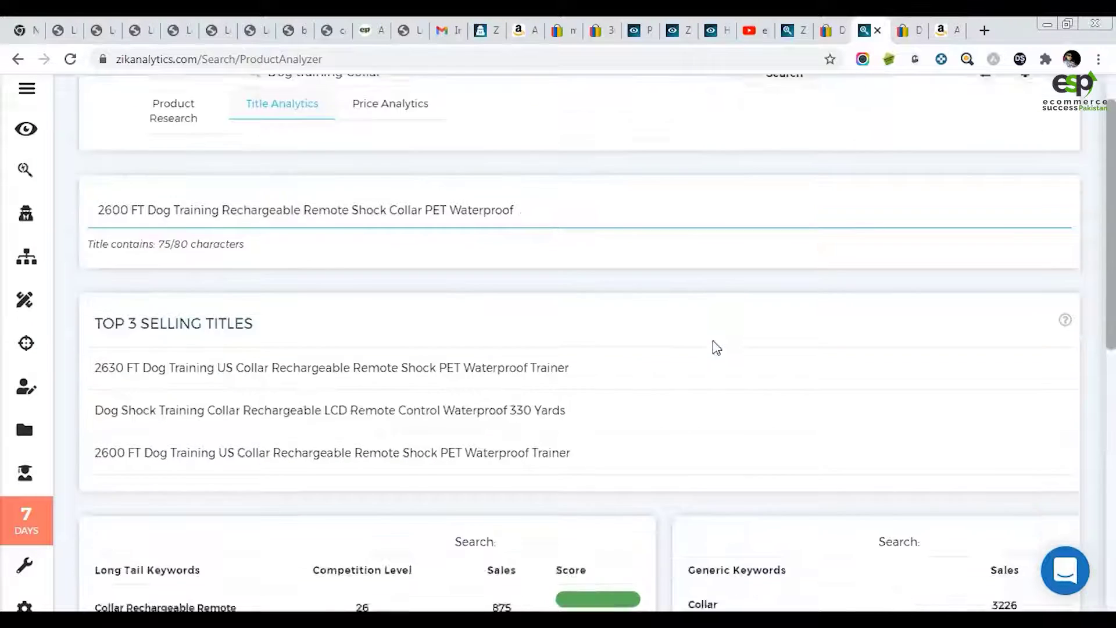
pyautogui.scroll(7, 612, 252)
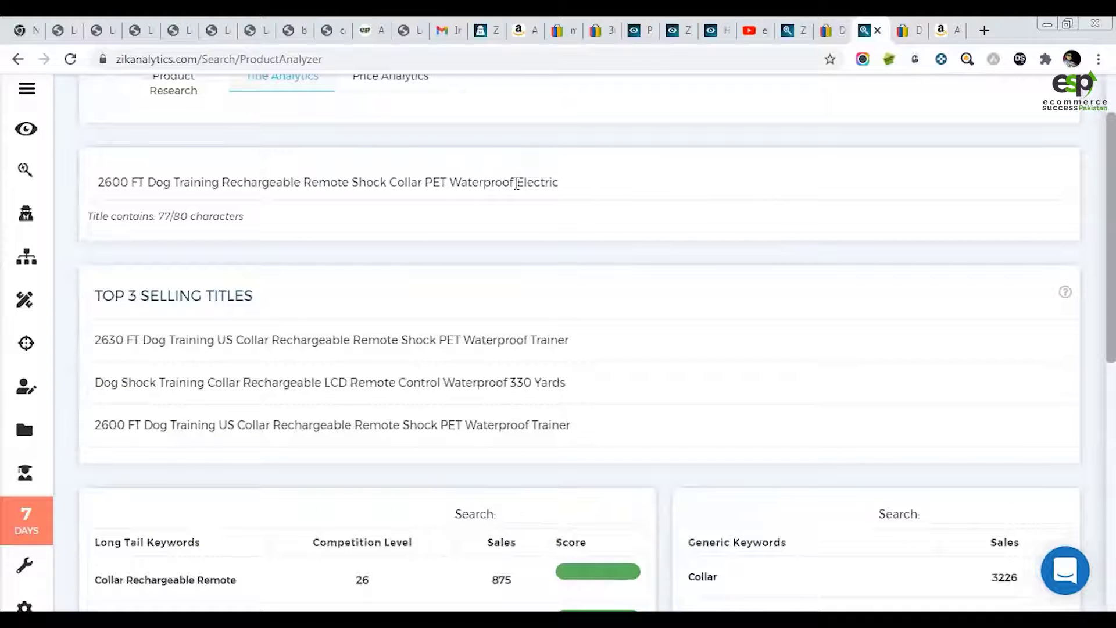
pyautogui.click(577, 196)
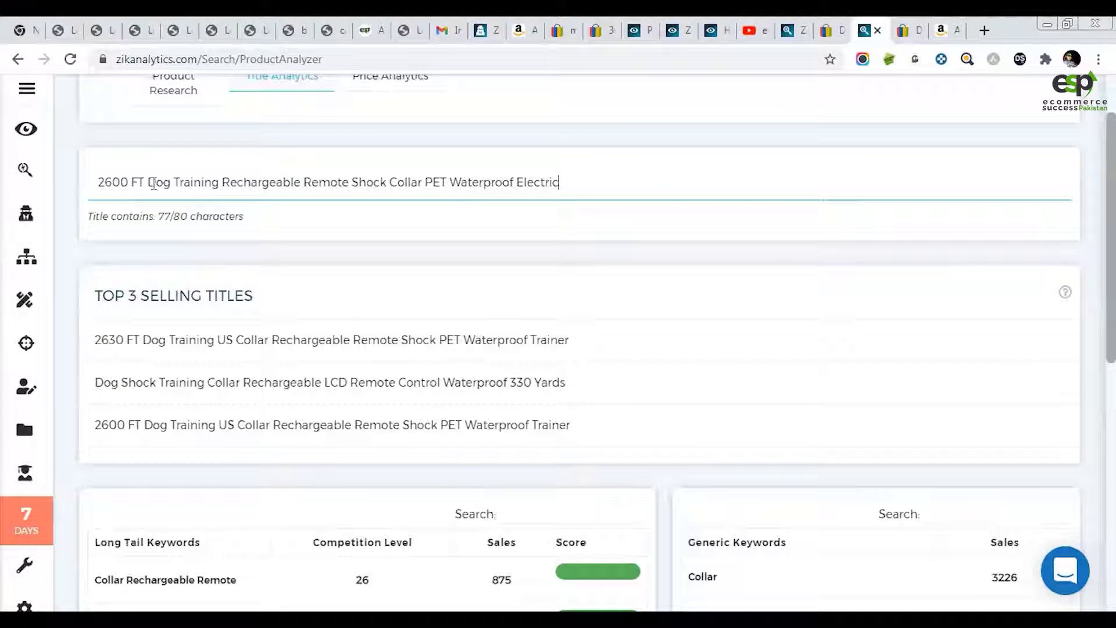
# - Review the complete combined title and its character count against the top selling titles and the keyword tables
pyautogui.scroll(-4, 792, 490)
pyautogui.scroll(4, 772, 506)
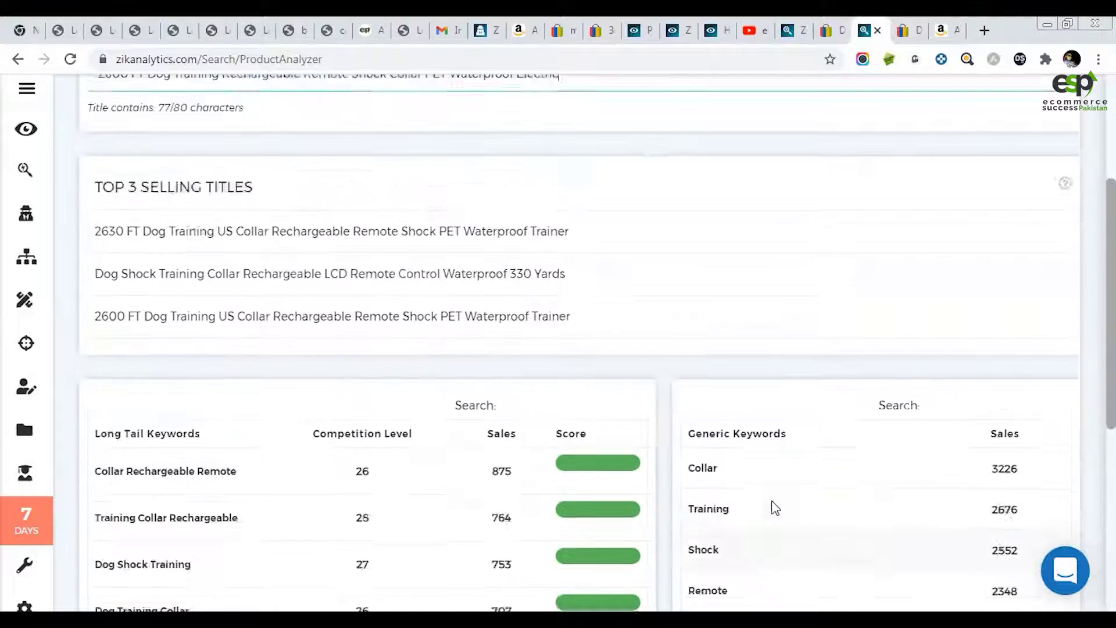
pyautogui.scroll(-2, 622, 209)
pyautogui.scroll(-3, 443, 271)
pyautogui.scroll(6, 416, 301)
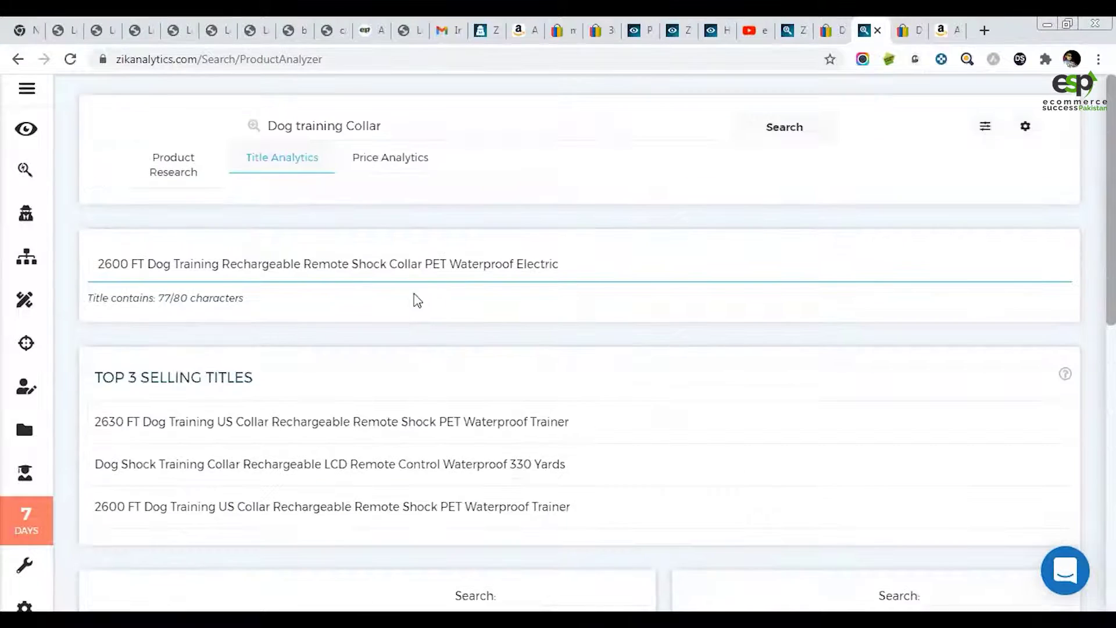
pyautogui.tripleClick(644, 267)
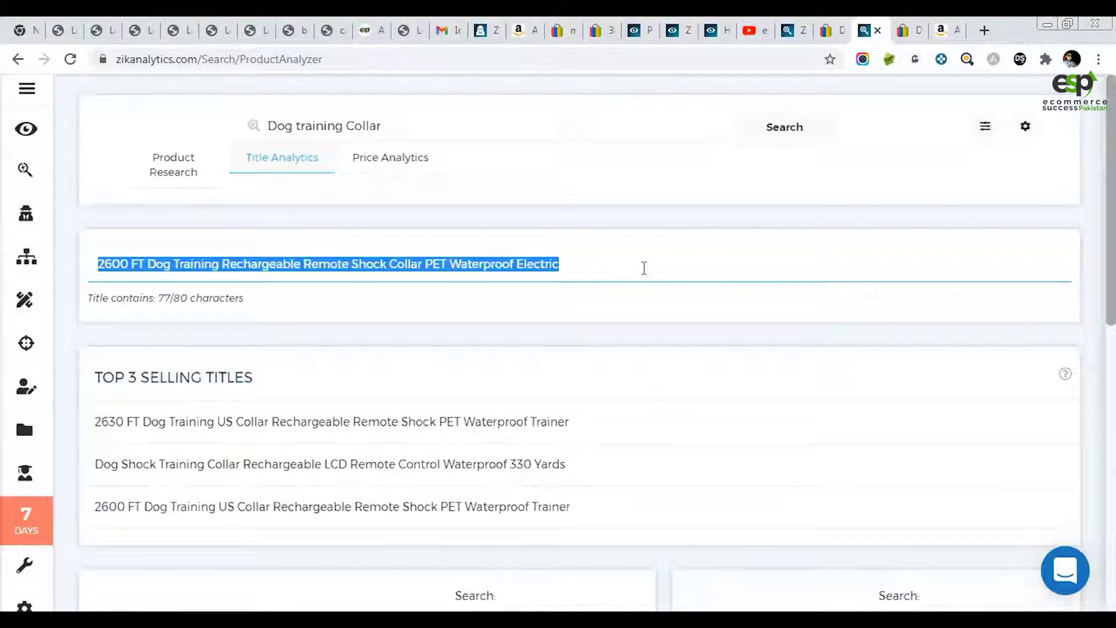
pyautogui.click(604, 266)
pyautogui.tripleClick(613, 276)
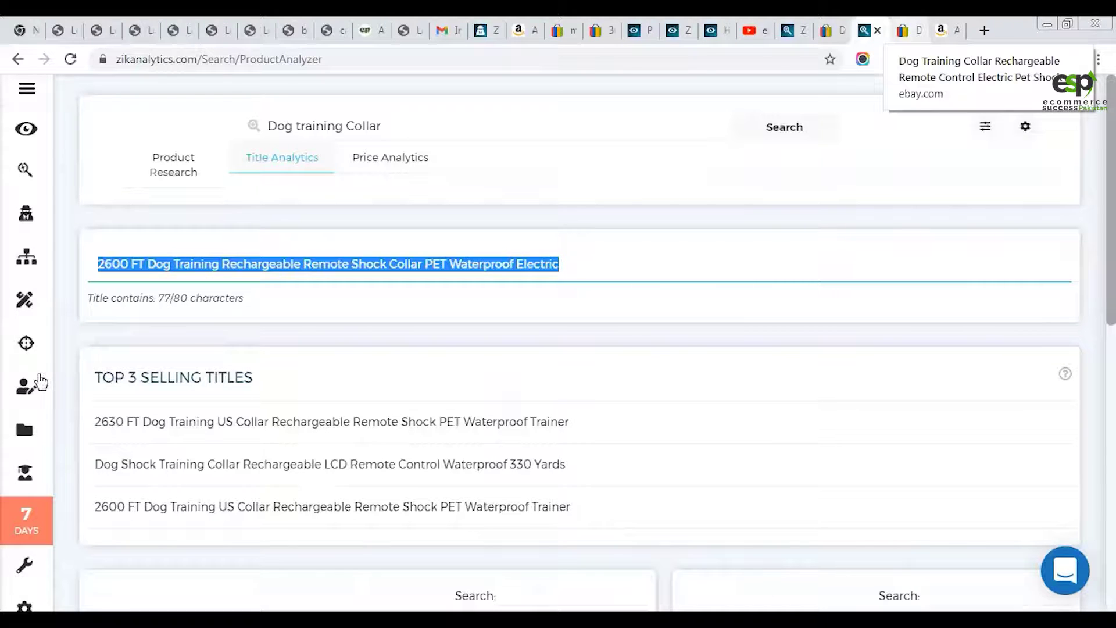
# - Open the Title Builder and search for "dog collar" keywords on eBay United States over 30 days
pyautogui.click(32, 311)
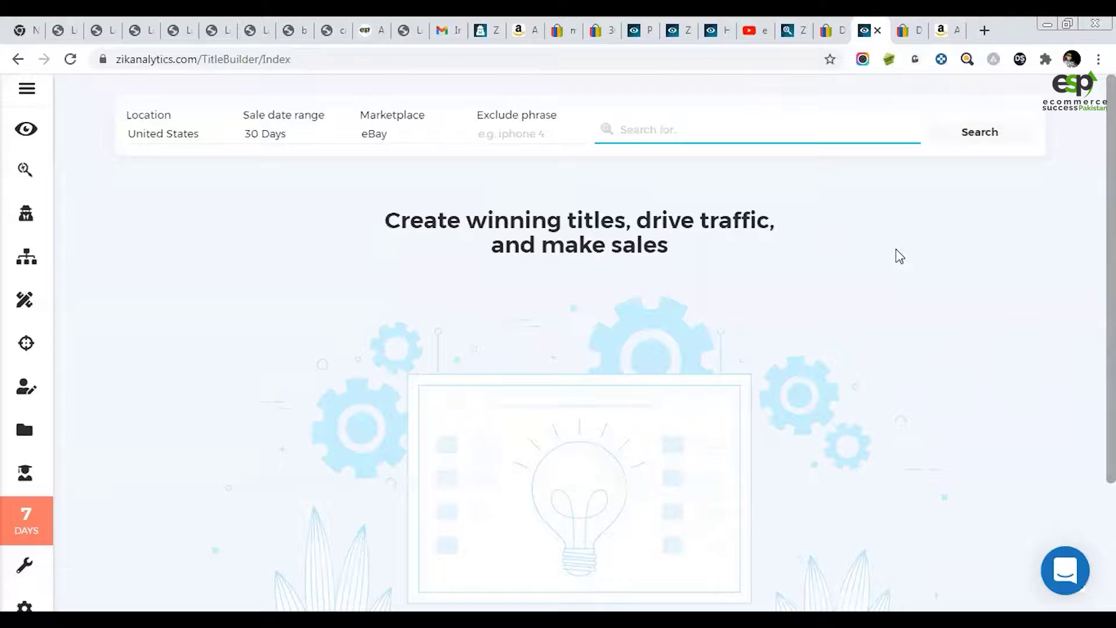
pyautogui.write('dog collar')
pyautogui.press('Return')
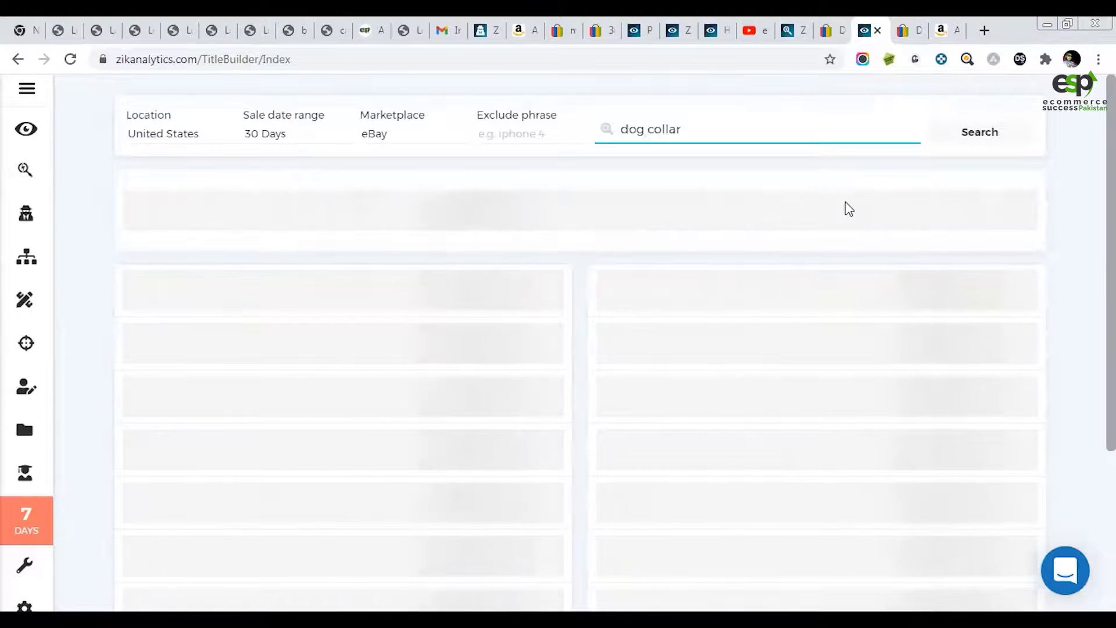
pyautogui.scroll(-5, 730, 226)
pyautogui.scroll(4, 718, 229)
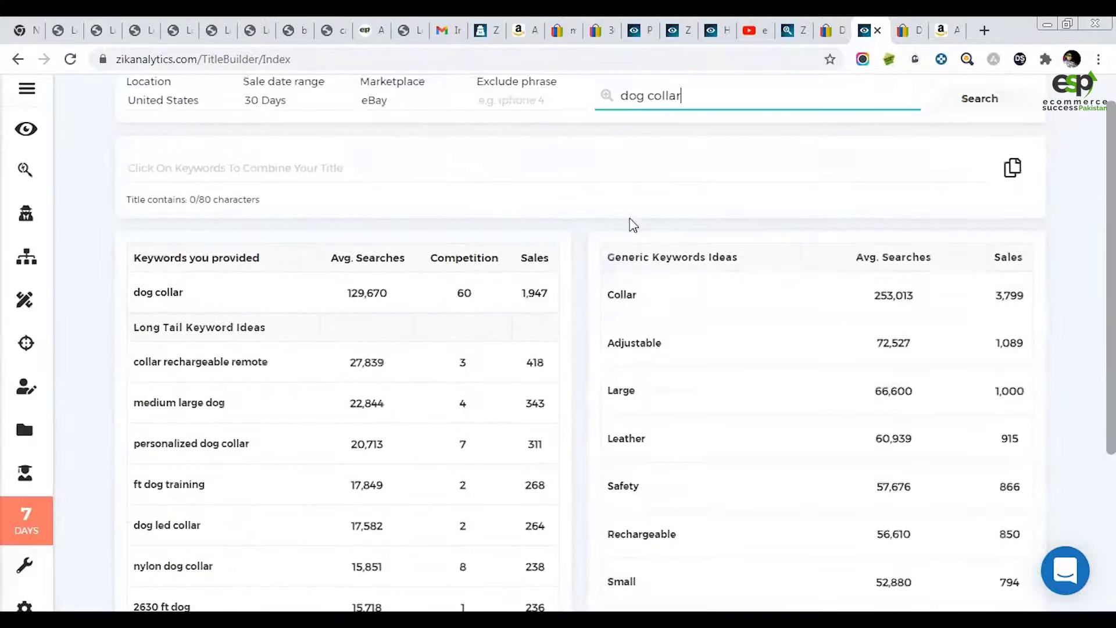
# - Sort the long-tail keyword ideas by competition, highest first, and examine their searches and sales alongside the generic keyword ideas
pyautogui.doubleClick(463, 293)
pyautogui.click(474, 338)
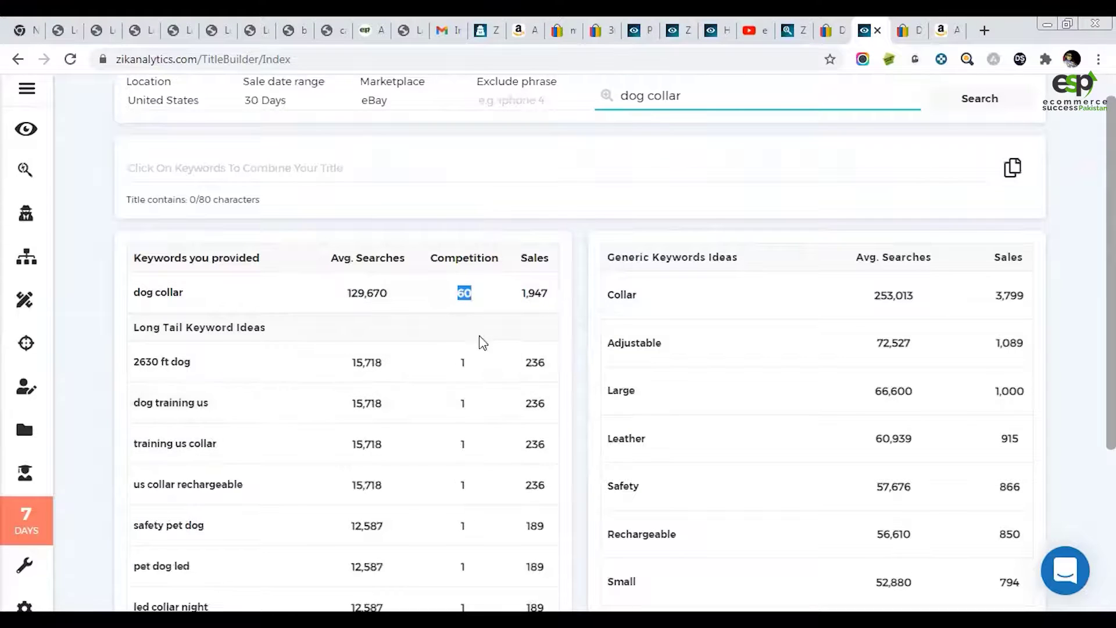
pyautogui.click(465, 330)
pyautogui.scroll(-3, 500, 375)
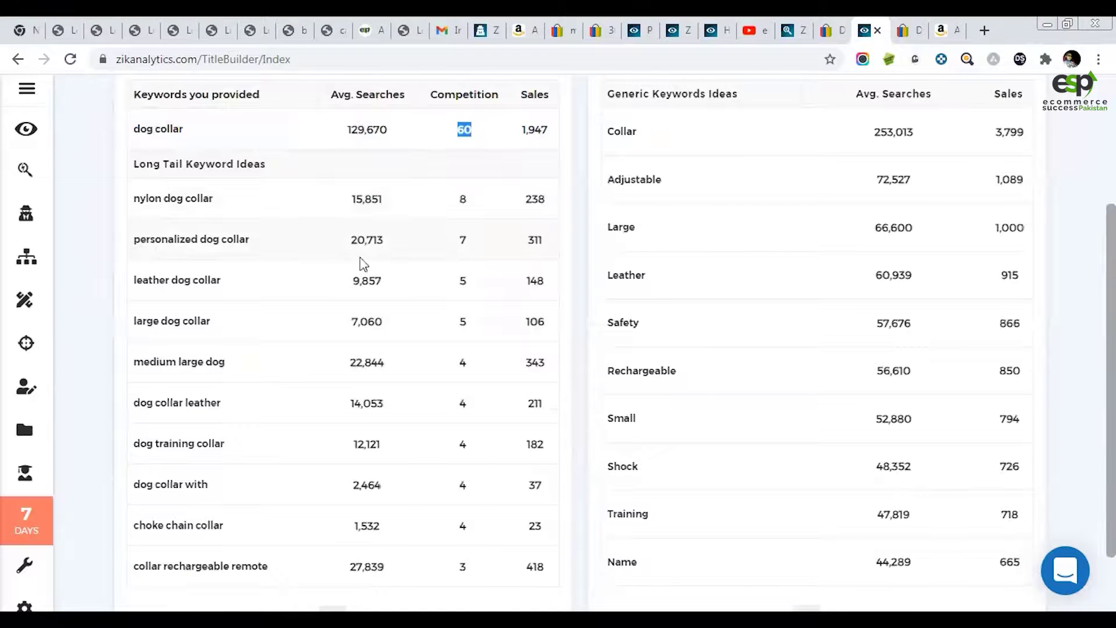
pyautogui.scroll(-2, 494, 227)
pyautogui.scroll(5, 468, 285)
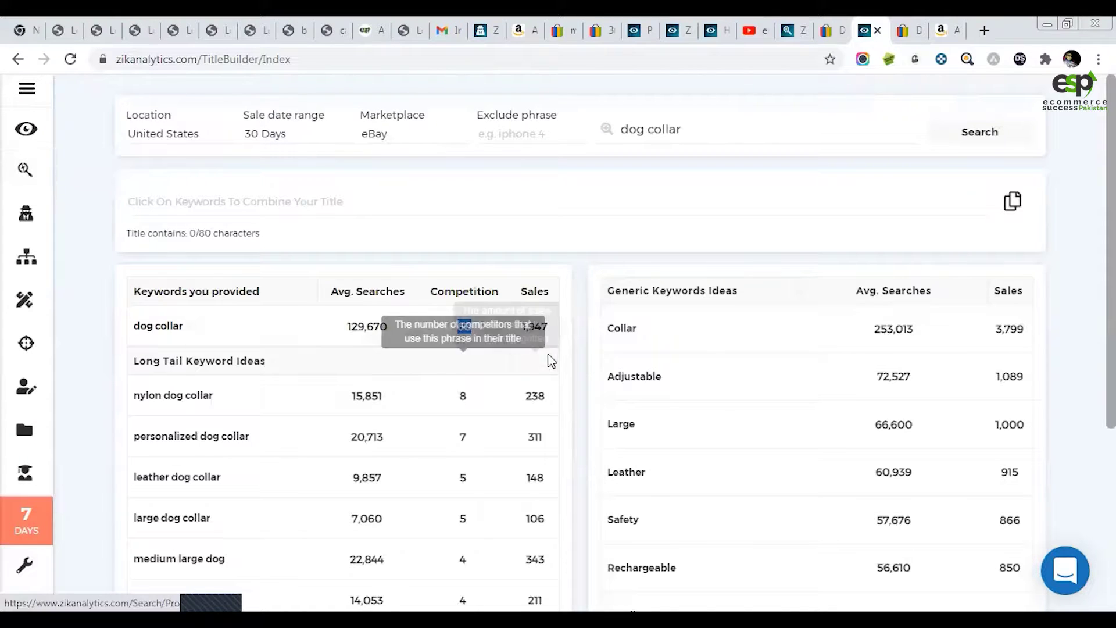
pyautogui.scroll(-3, 555, 361)
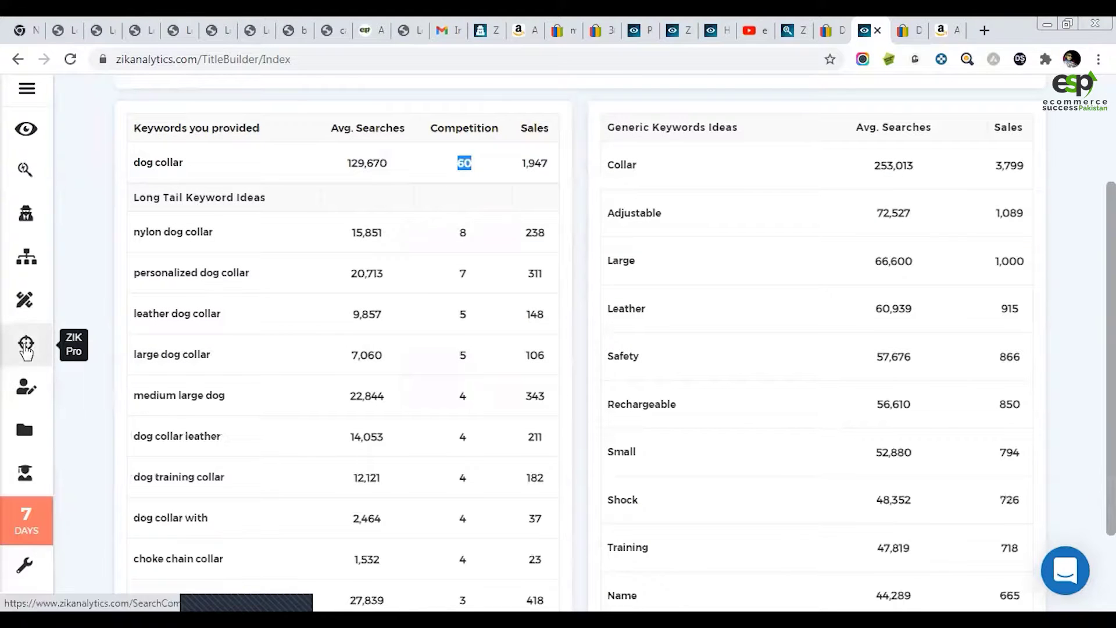
pyautogui.scroll(-2, 567, 334)
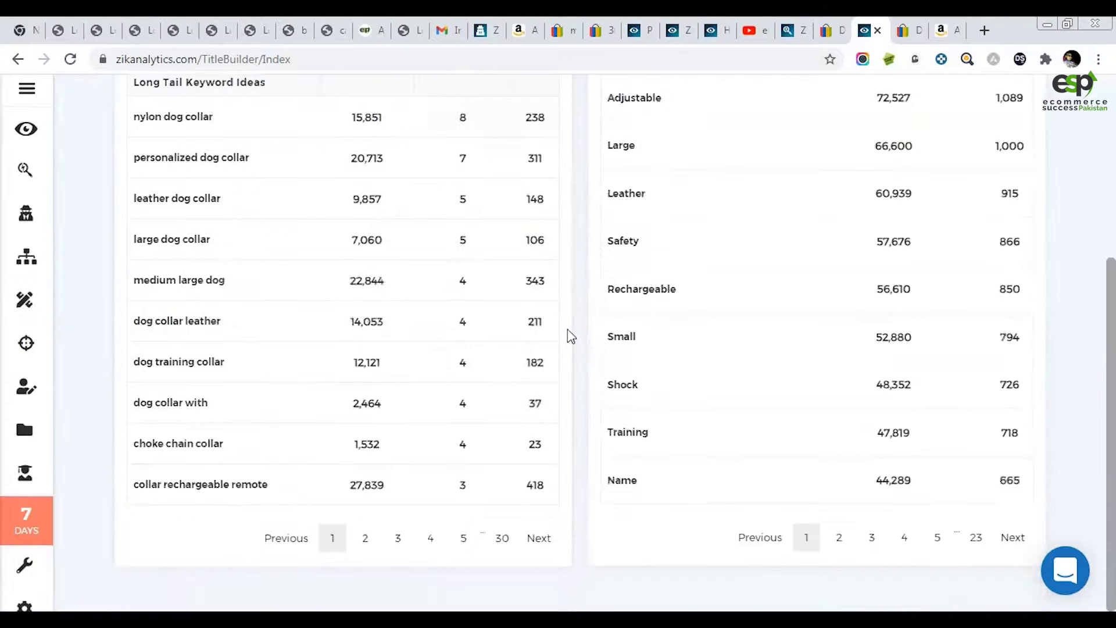
pyautogui.scroll(4, 569, 336)
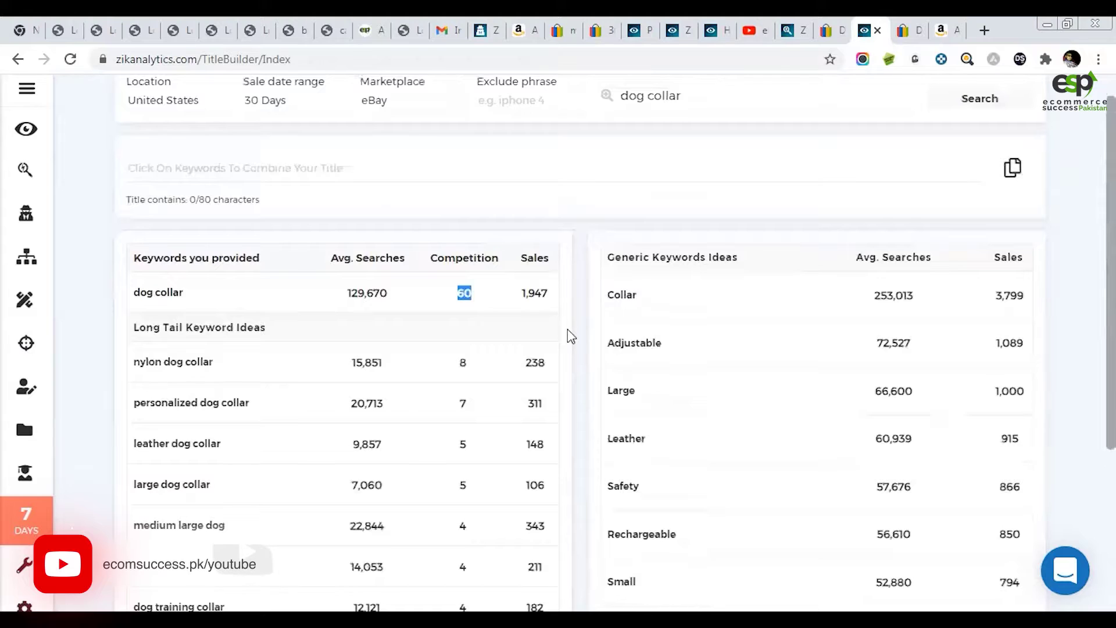